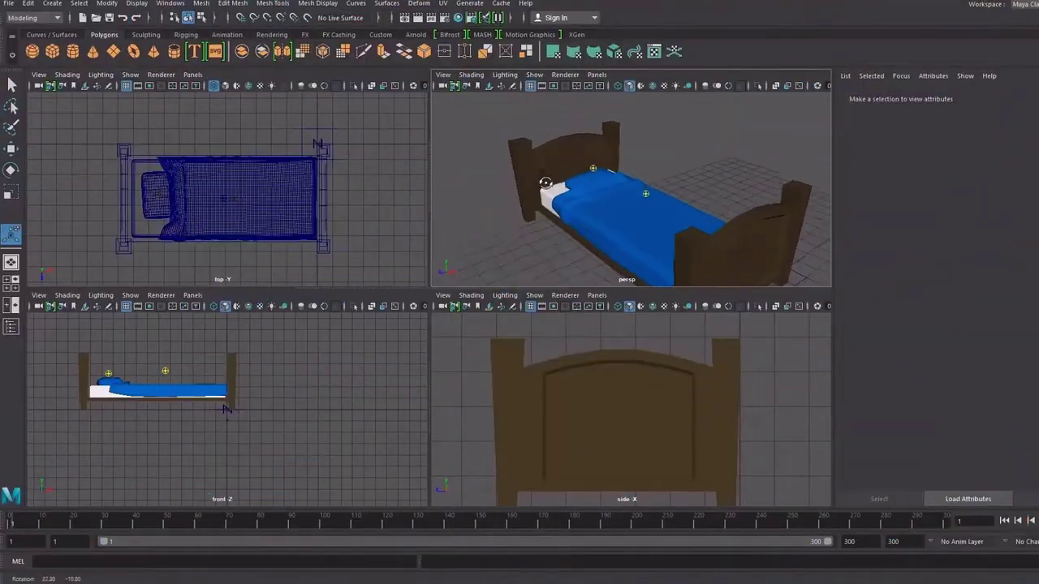
# Play the finished Pong clip in Movies & TV, then close the player
pyautogui.moveTo(550, 181)
pyautogui.mouseDown()
pyautogui.moveTo(609, 157)
pyautogui.moveTo(568, 187)
pyautogui.moveTo(733, 121)
pyautogui.moveTo(714, 134)
pyautogui.mouseUp()
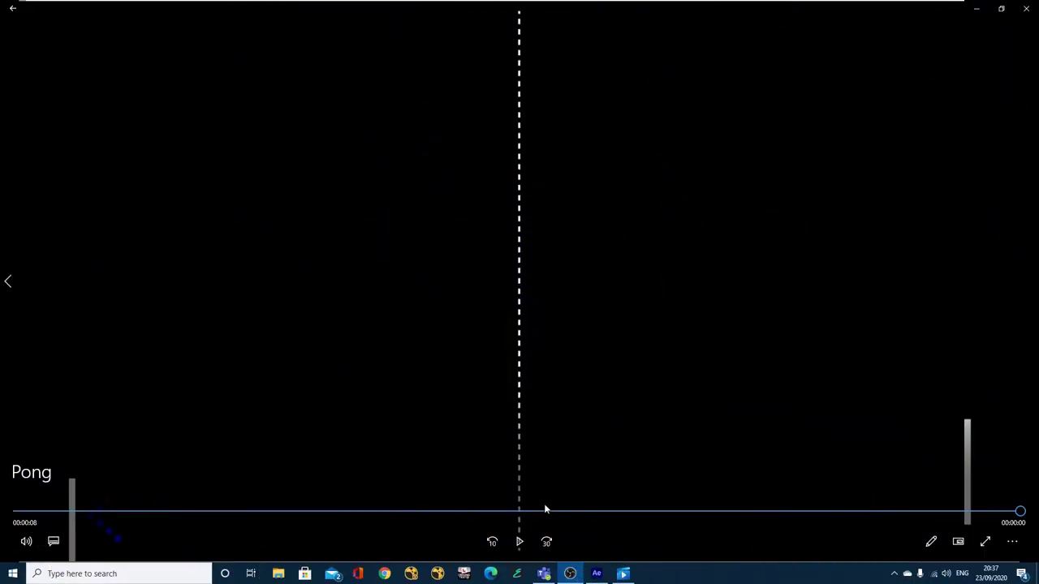
pyautogui.click(520, 542)
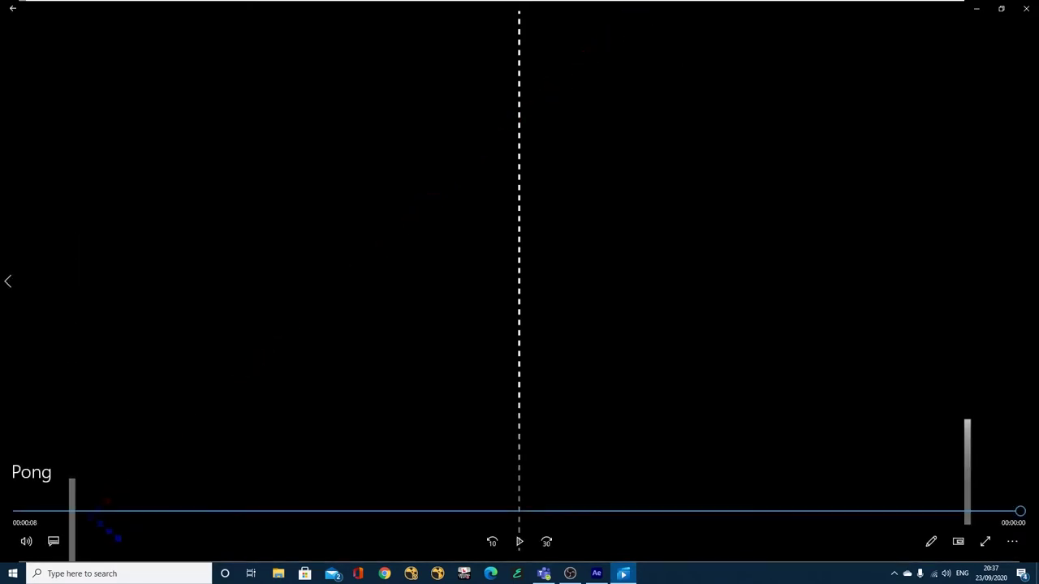
pyautogui.click(1026, 10)
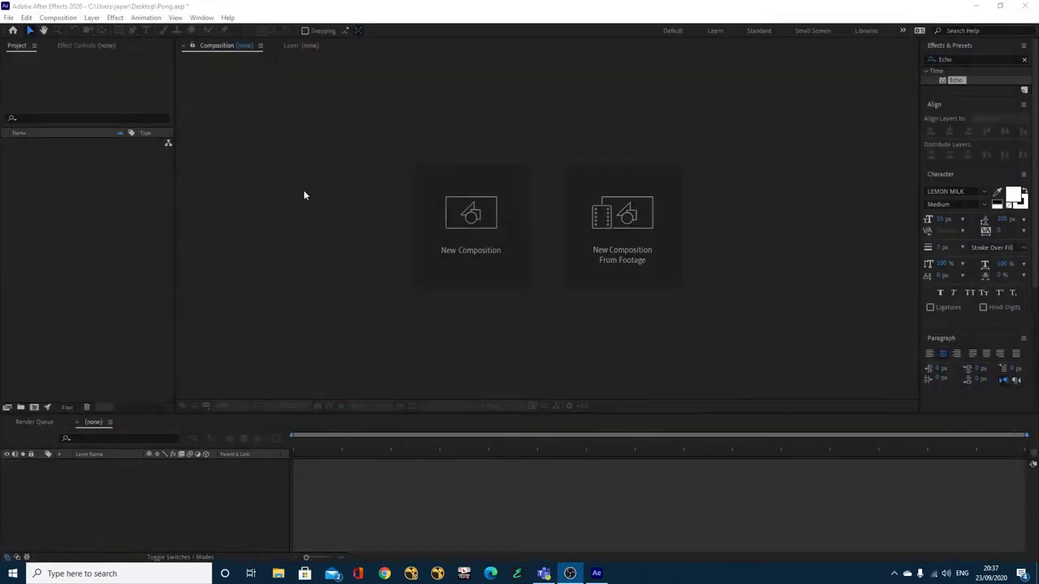
# Import the Pong .ai file as a Composition and open the resulting Pong comp
pyautogui.click(8, 17)
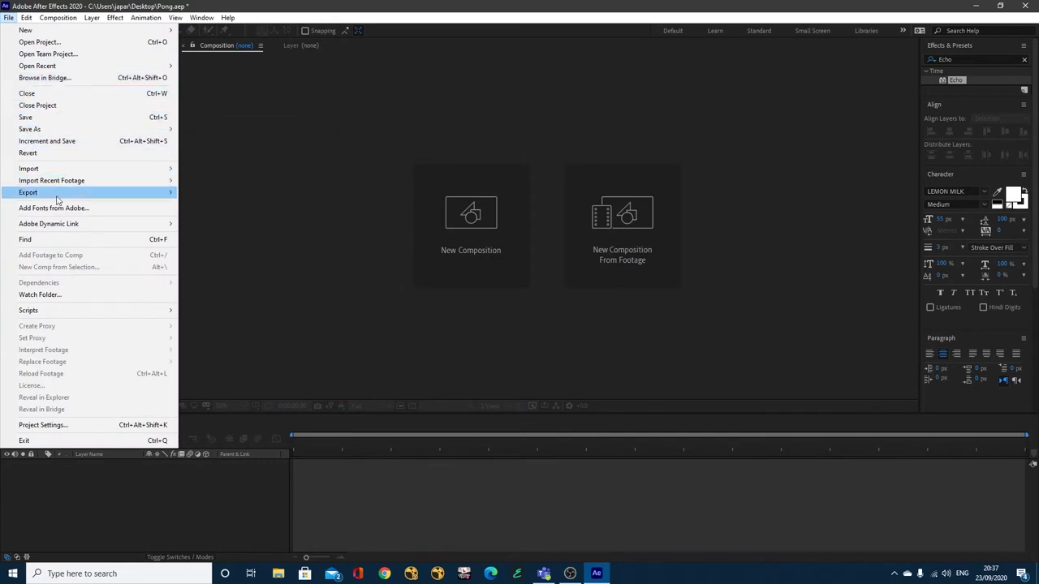
pyautogui.moveTo(57, 170)
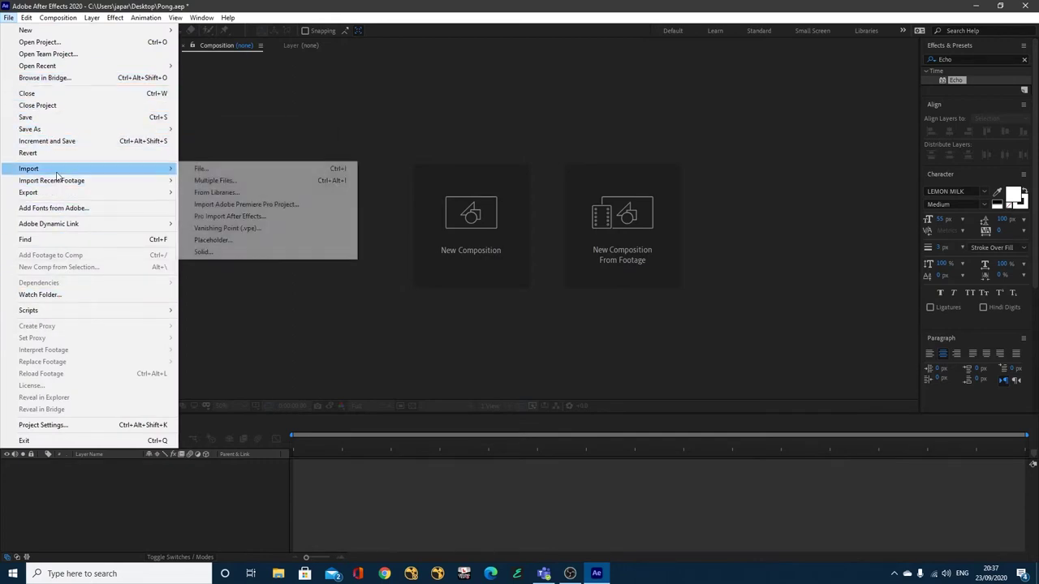
pyautogui.click(202, 168)
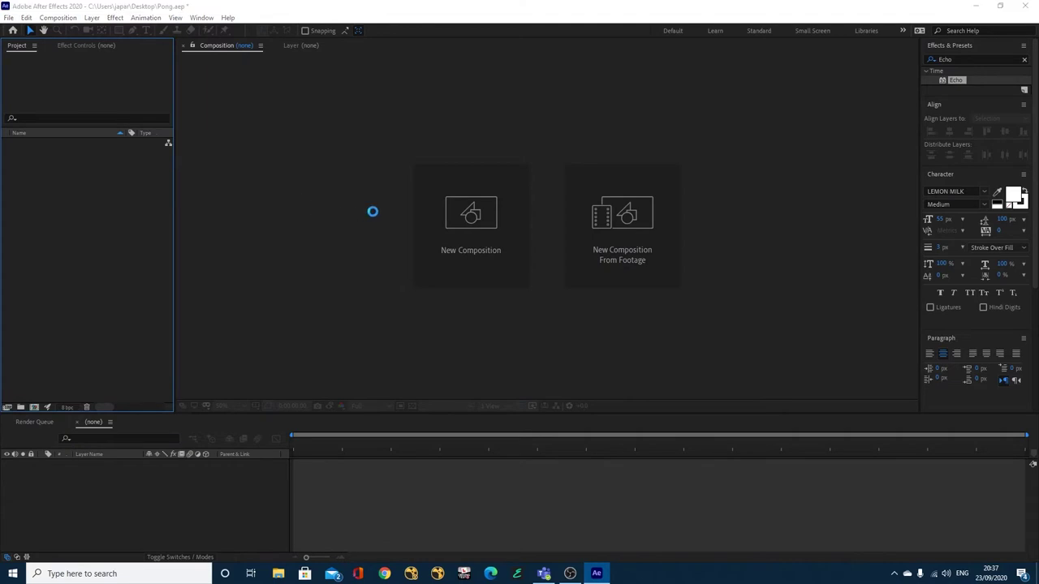
pyautogui.scroll(-6, 361, 211)
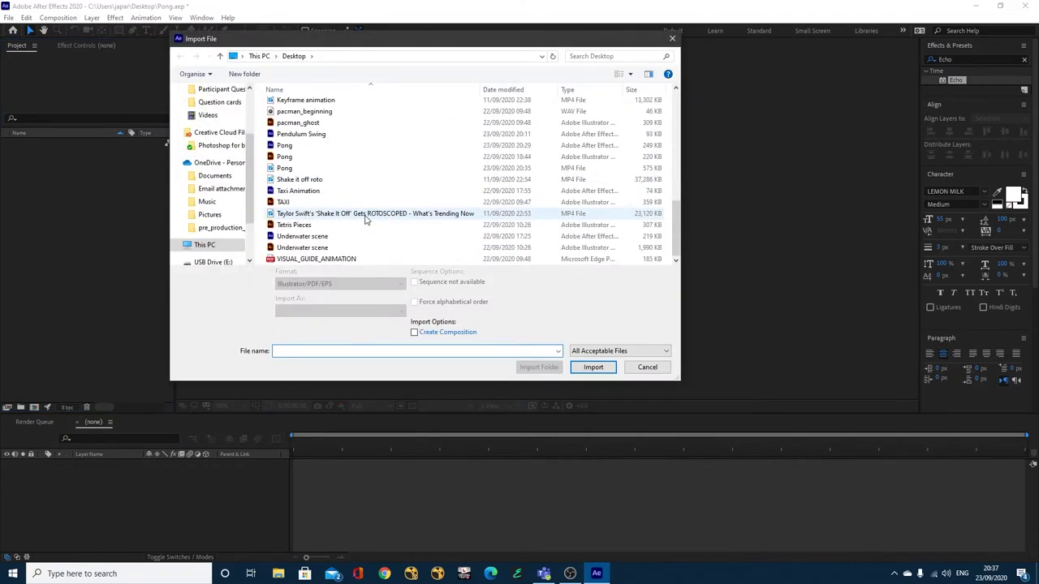
pyautogui.click(288, 157)
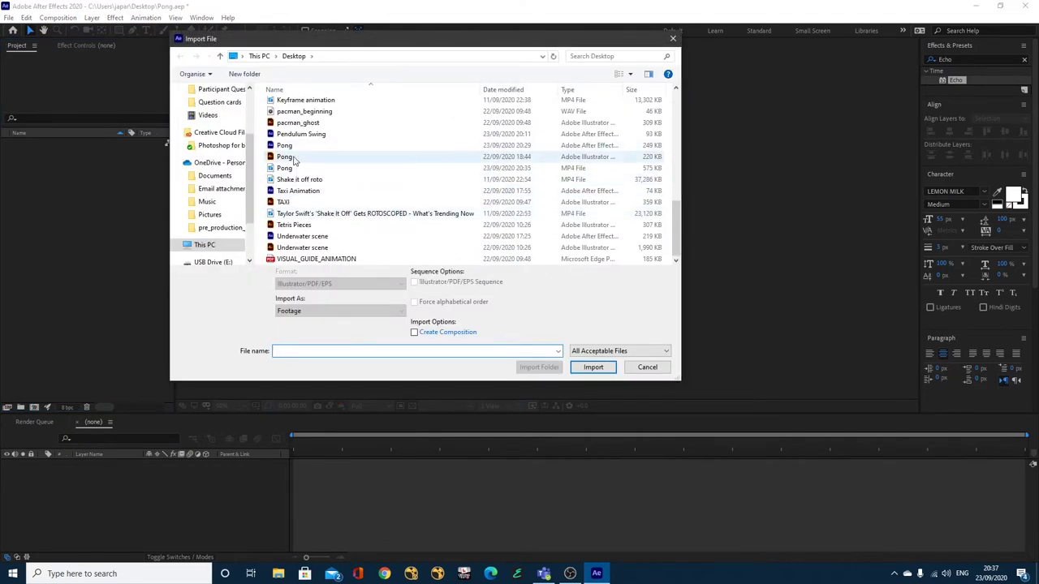
pyautogui.click(337, 313)
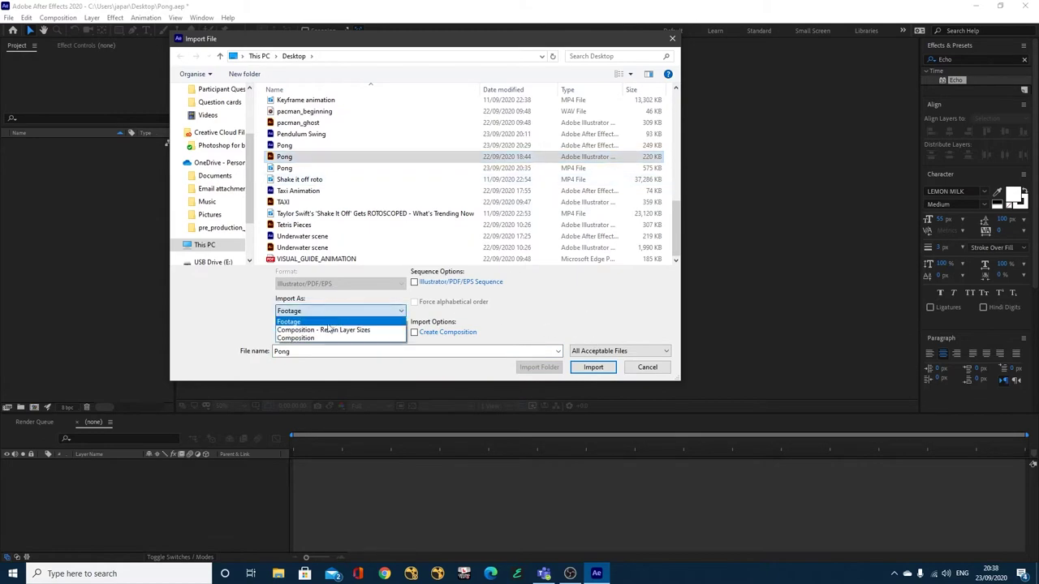
pyautogui.click(321, 339)
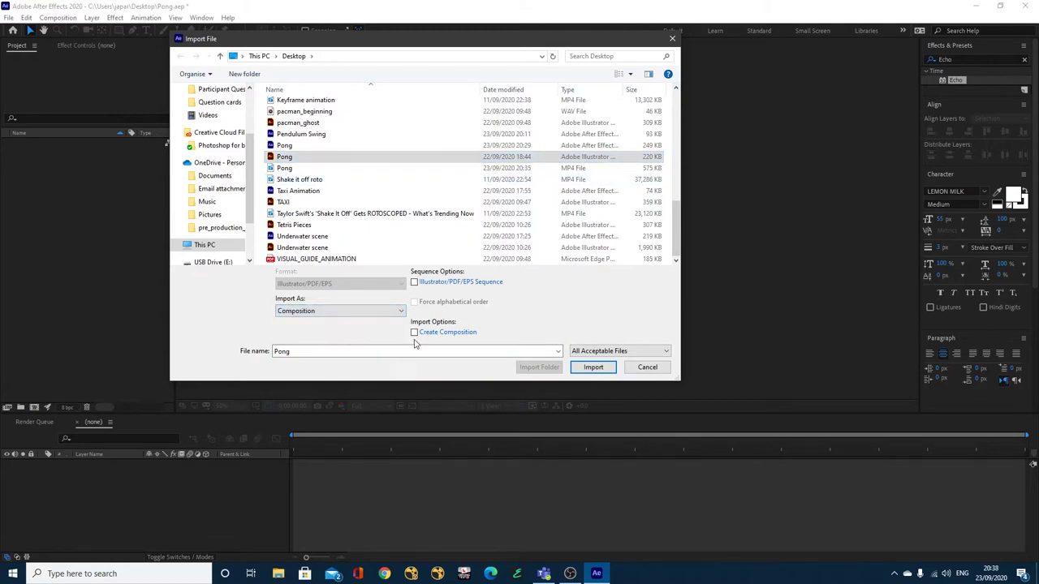
pyautogui.click(593, 367)
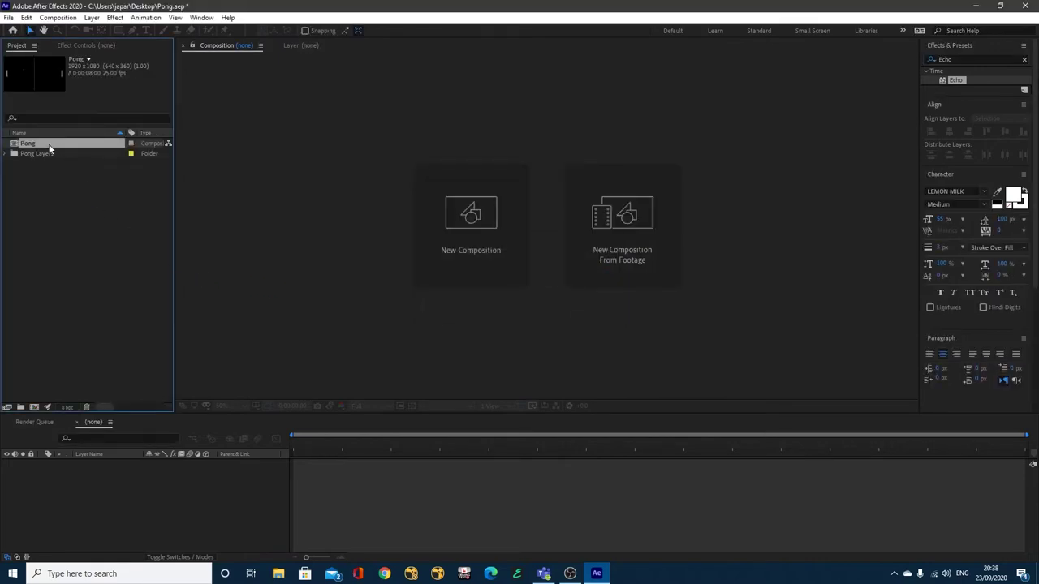
pyautogui.doubleClick(48, 146)
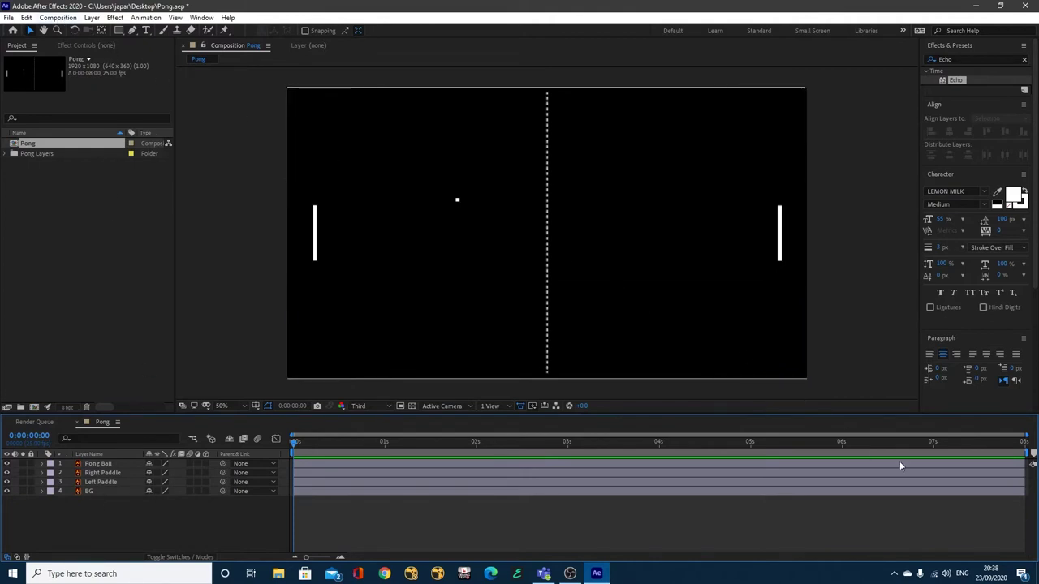
# Check Pong's Composition Settings (1920×1080, 25 fps, 0:00:08:00) and accept them unchanged
pyautogui.click(57, 17)
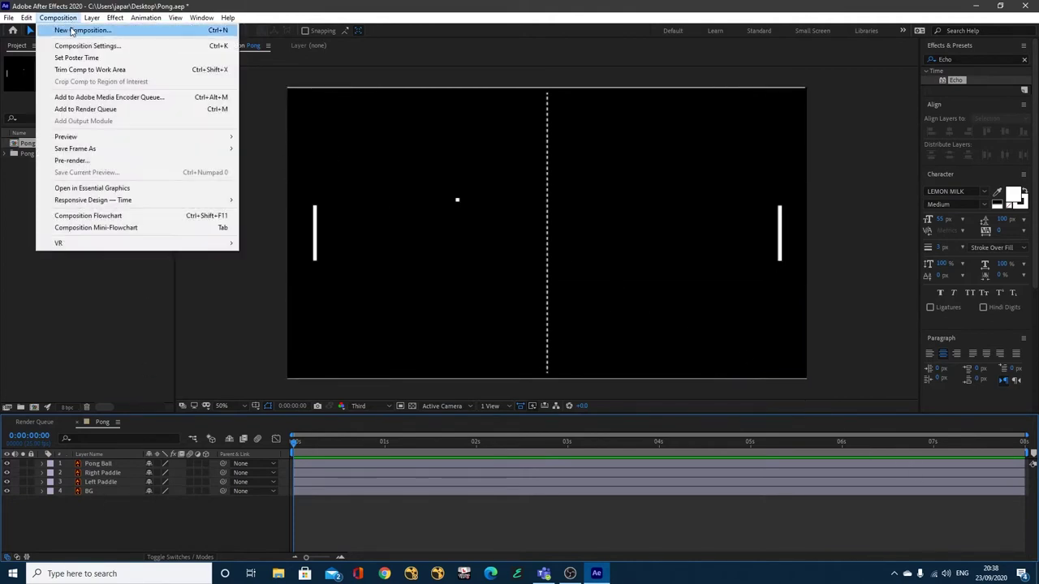
pyautogui.click(77, 47)
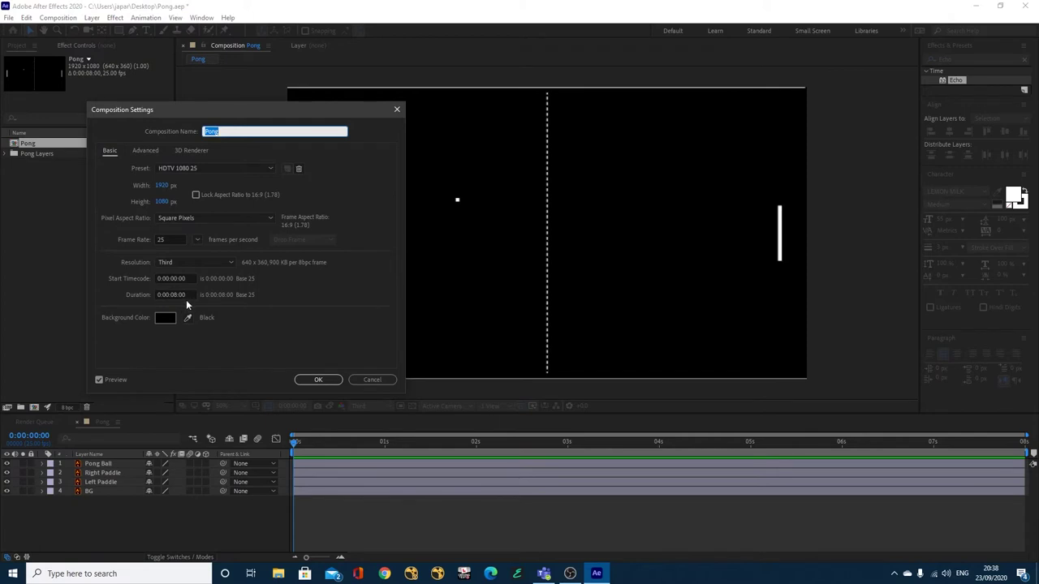
pyautogui.click(323, 381)
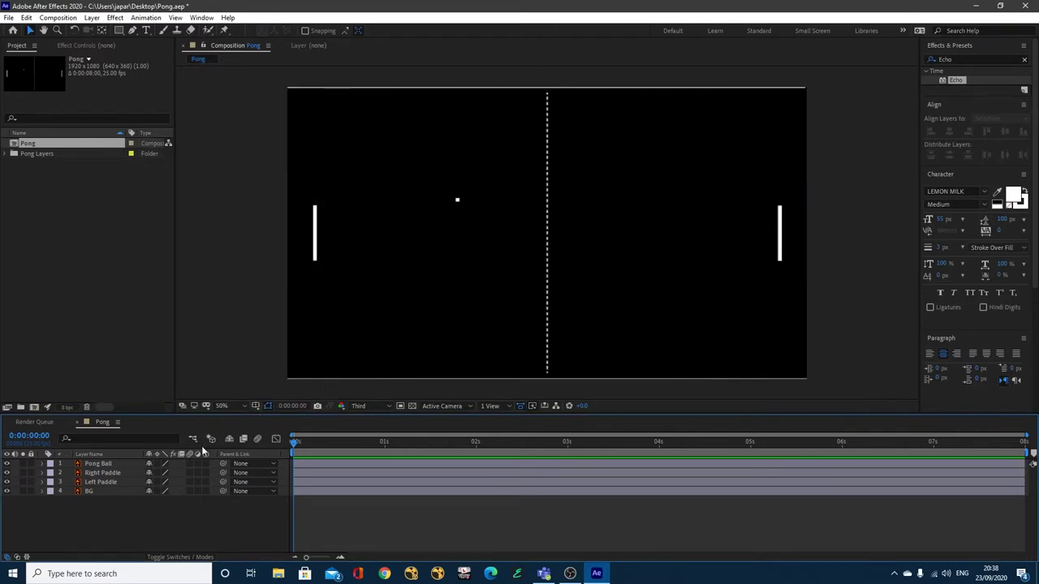
# Set Pong Ball's first Position keyframe with the ball beside the left paddle
pyautogui.click(118, 464)
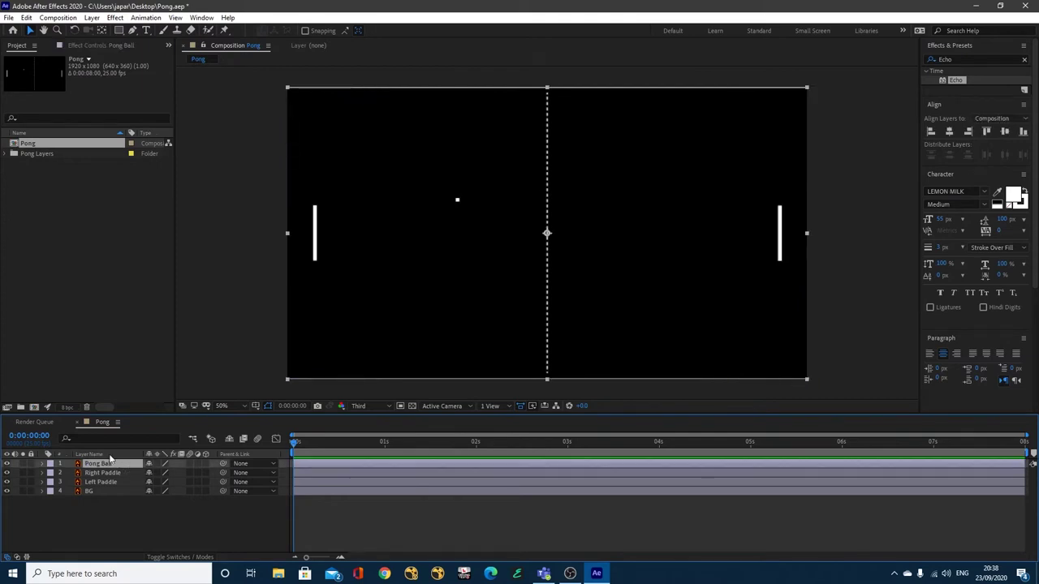
pyautogui.press('p')
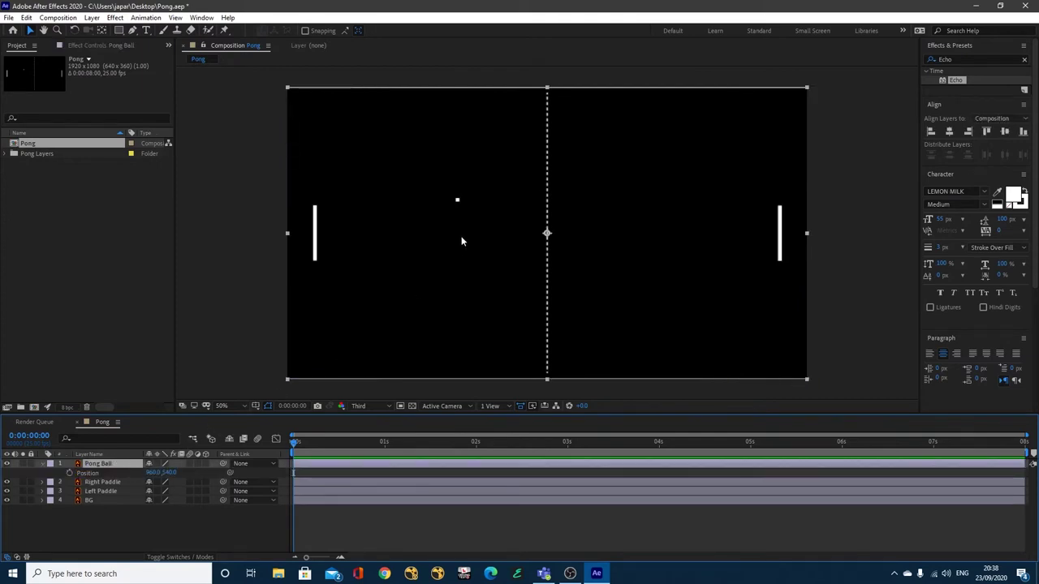
pyautogui.moveTo(461, 241); pyautogui.dragTo(324, 273)
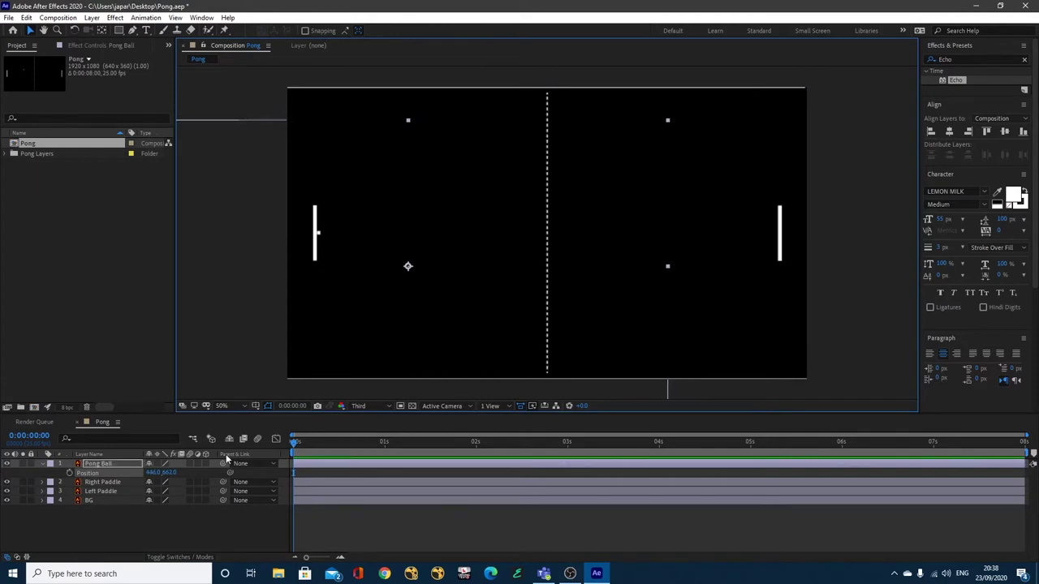
pyautogui.click(68, 473)
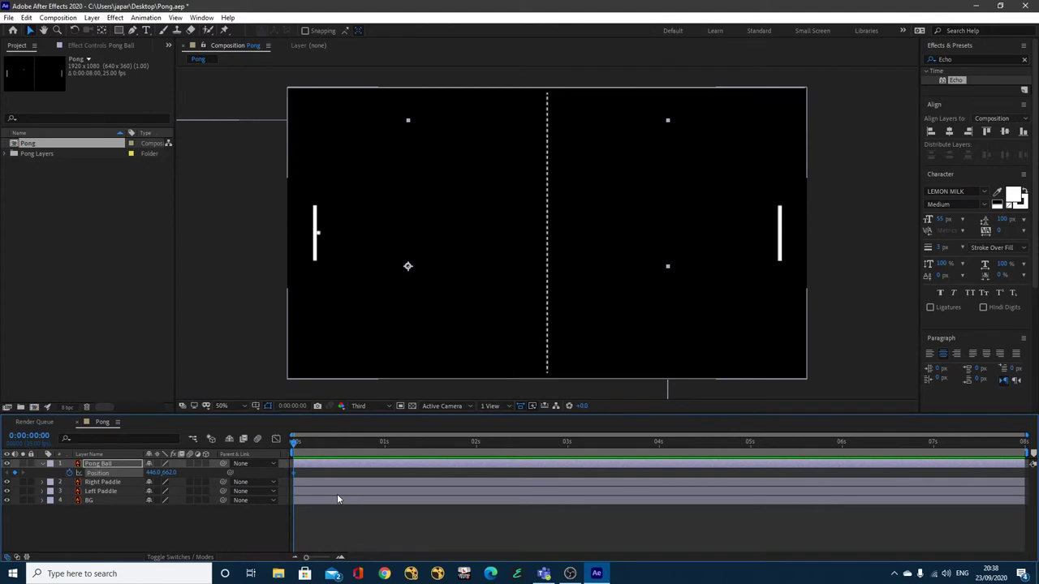
# Add ball keyframes at 0:00:00:20, 0:00:01:15 and onward to 0:00:02:10, arcing over the net toward the right paddle
pyautogui.press('space')
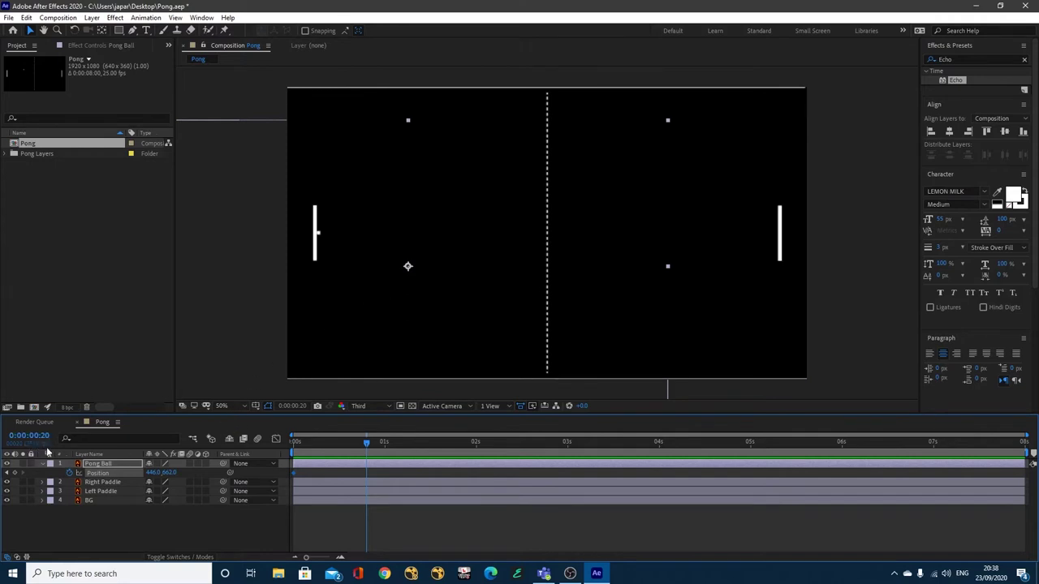
pyautogui.press('space')
pyautogui.moveTo(368, 277); pyautogui.dragTo(560, 134)
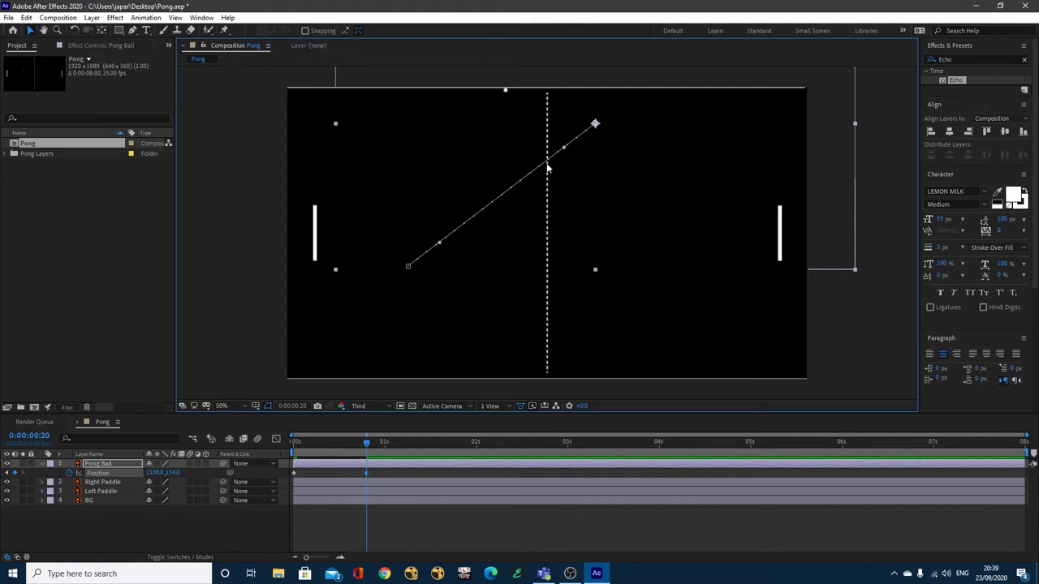
pyautogui.hotkey('shift', 'pagedown')
pyautogui.hotkey('shift', 'pagedown')
pyautogui.moveTo(528, 130); pyautogui.dragTo(797, 310)
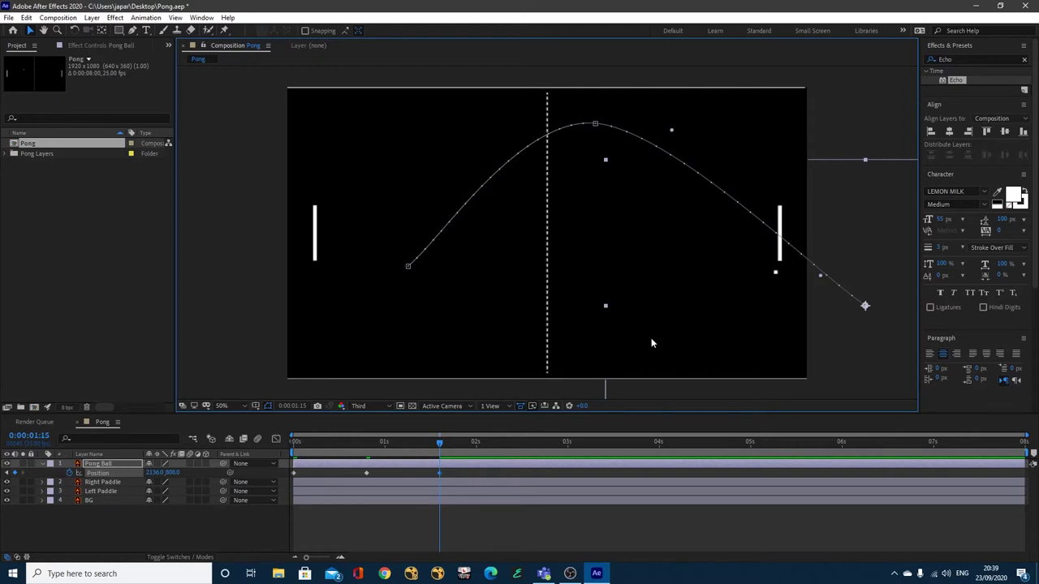
pyautogui.hotkey('shift', 'pagedown')
pyautogui.moveTo(770, 297); pyautogui.dragTo(649, 399)
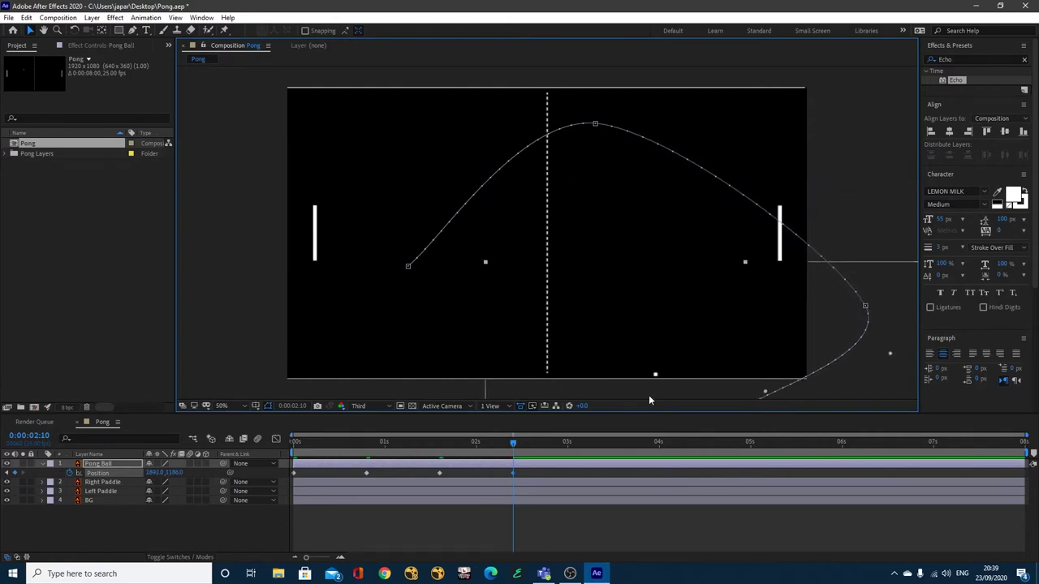
# Add ball keyframes at 0:00:03:05 (up-left) and 0:00:04:10 (down-right)
pyautogui.hotkey('shift', 'pagedown')
pyautogui.hotkey('shift', 'pagedown')
pyautogui.moveTo(633, 377); pyautogui.dragTo(292, 145)
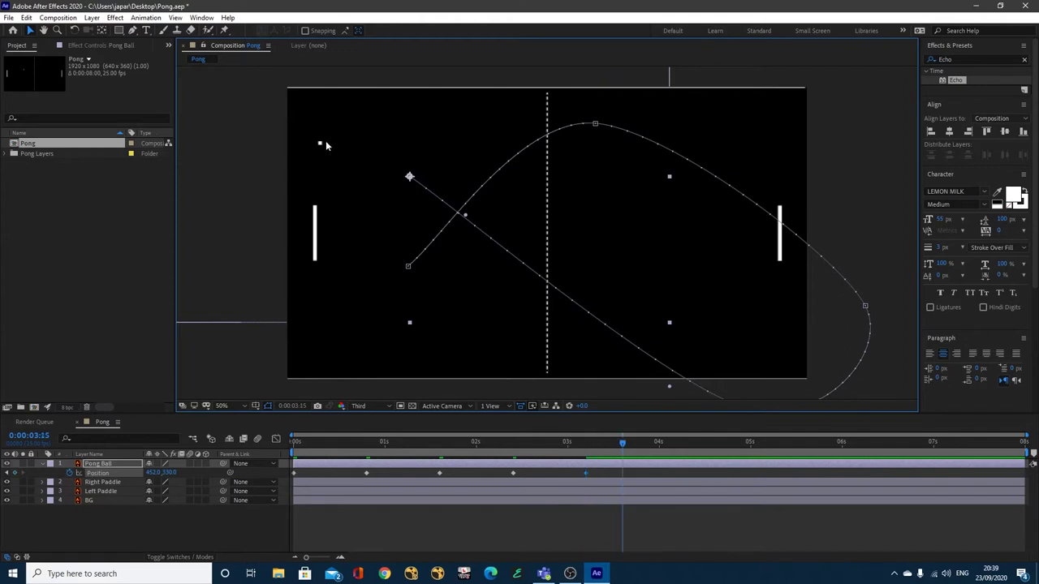
pyautogui.moveTo(310, 151); pyautogui.dragTo(354, 104)
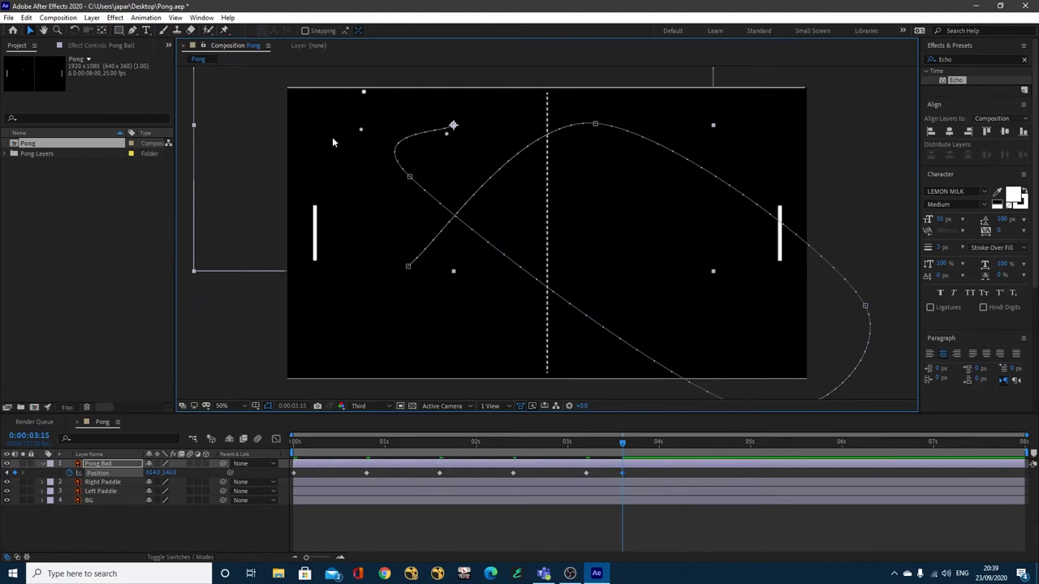
pyautogui.hotkey('shift', 'pagedown')
pyautogui.hotkey('shift', 'pagedown')
pyautogui.moveTo(366, 114); pyautogui.dragTo(797, 293)
# Add ball keyframes from 0:00:06:00 to 0:00:07:15, bouncing back toward the lower left
pyautogui.press('space')
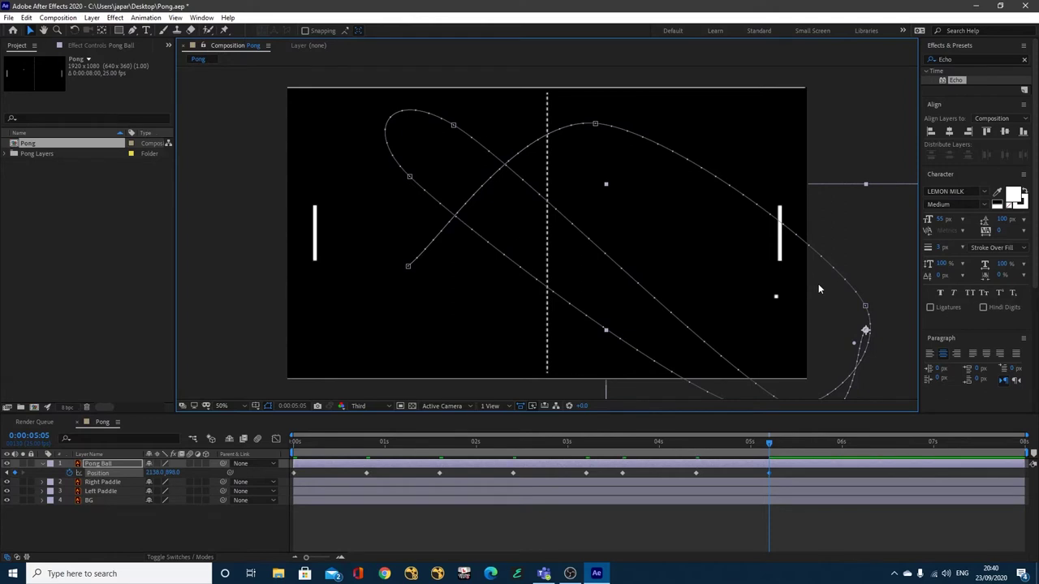
pyautogui.moveTo(808, 322); pyautogui.dragTo(579, 116)
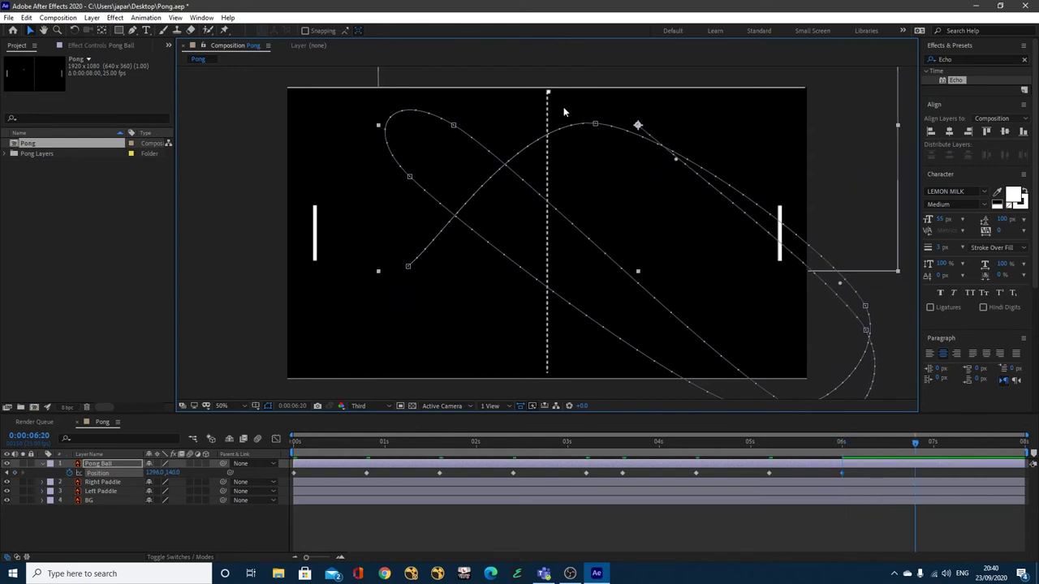
pyautogui.moveTo(564, 111); pyautogui.dragTo(340, 282)
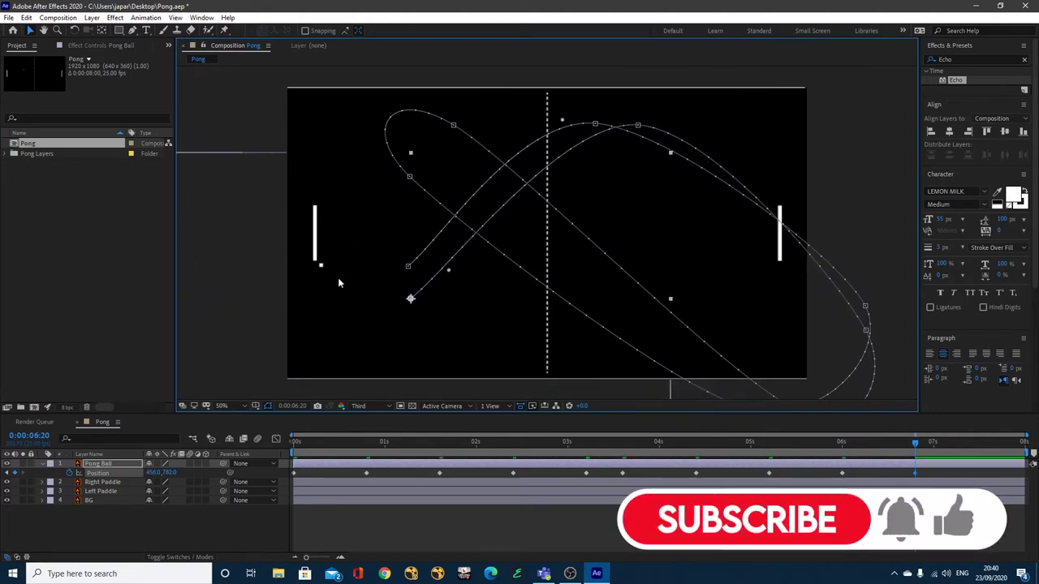
pyautogui.hotkey('shift', 'pagedown')
pyautogui.hotkey('shift', 'pagedown')
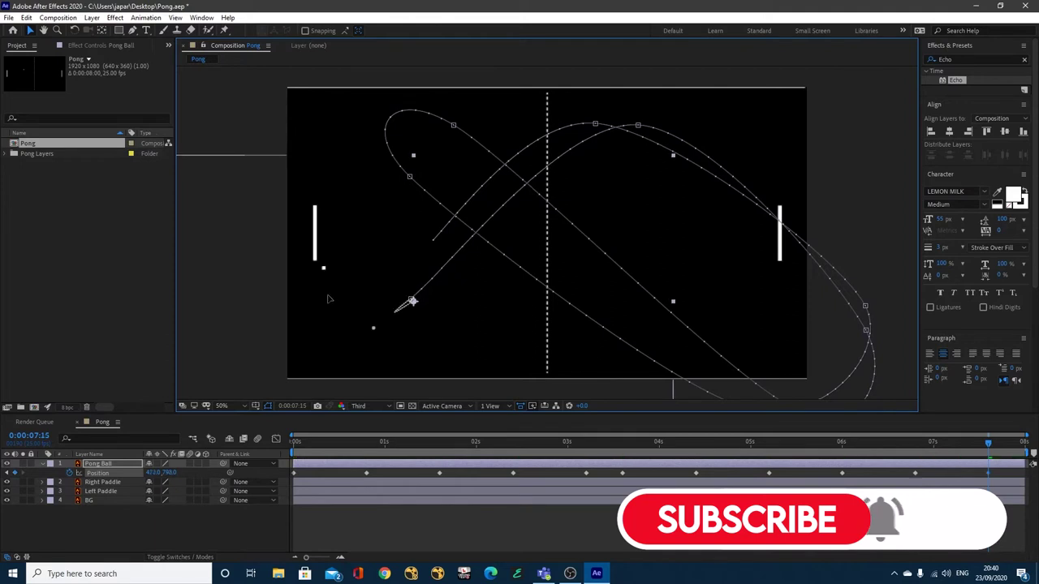
pyautogui.moveTo(328, 299); pyautogui.dragTo(436, 397)
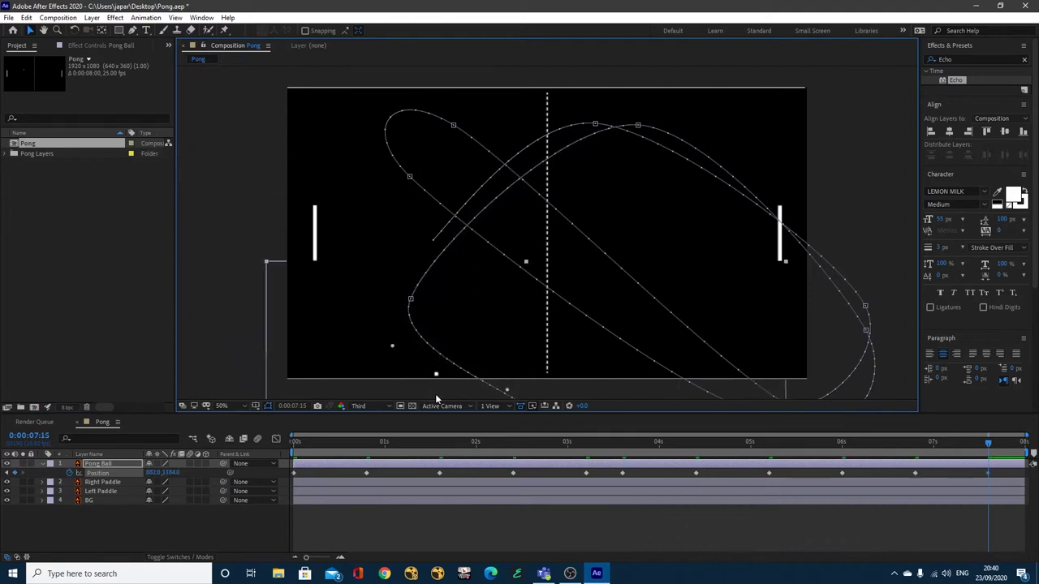
# Place the ball's final keyframe at 0:00:07:24 and return the playhead to 0:00:00:00
pyautogui.hotkey('shift', 'pagedown')
pyautogui.press('pageup')
pyautogui.press('pagedown')
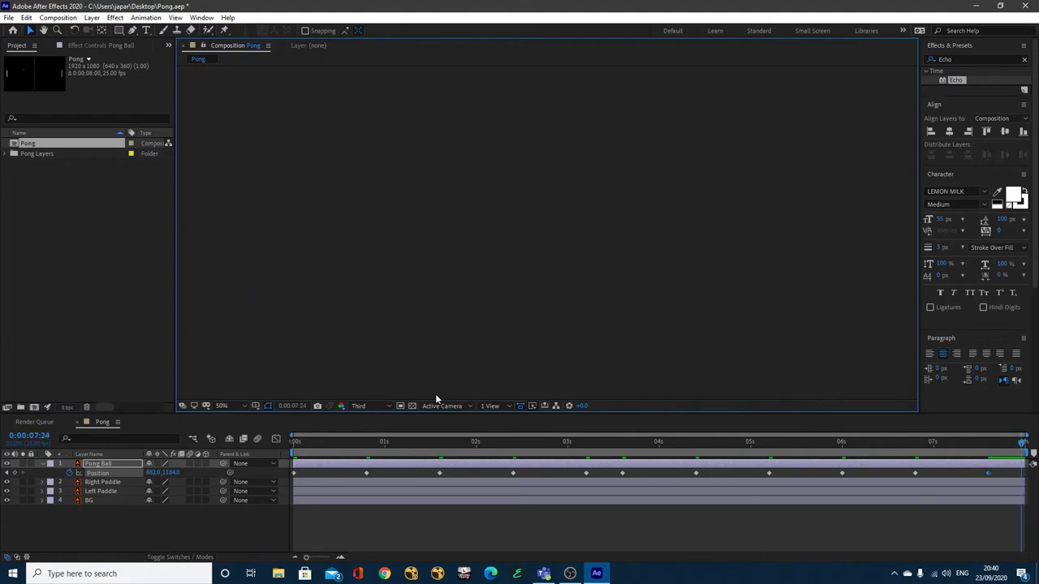
pyautogui.press('pageup')
pyautogui.moveTo(465, 357); pyautogui.dragTo(573, 284)
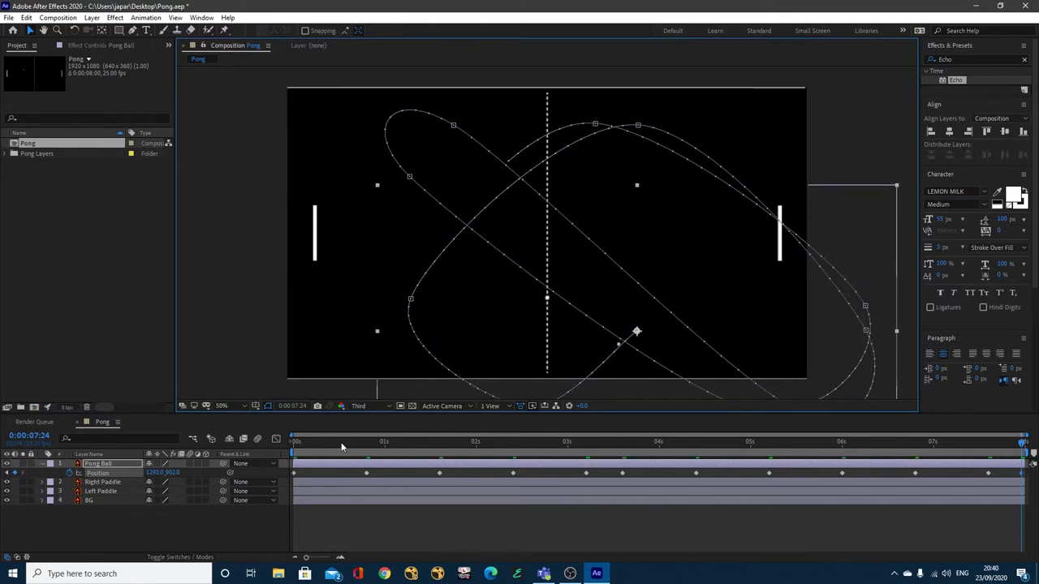
pyautogui.moveTo(342, 447); pyautogui.dragTo(289, 452)
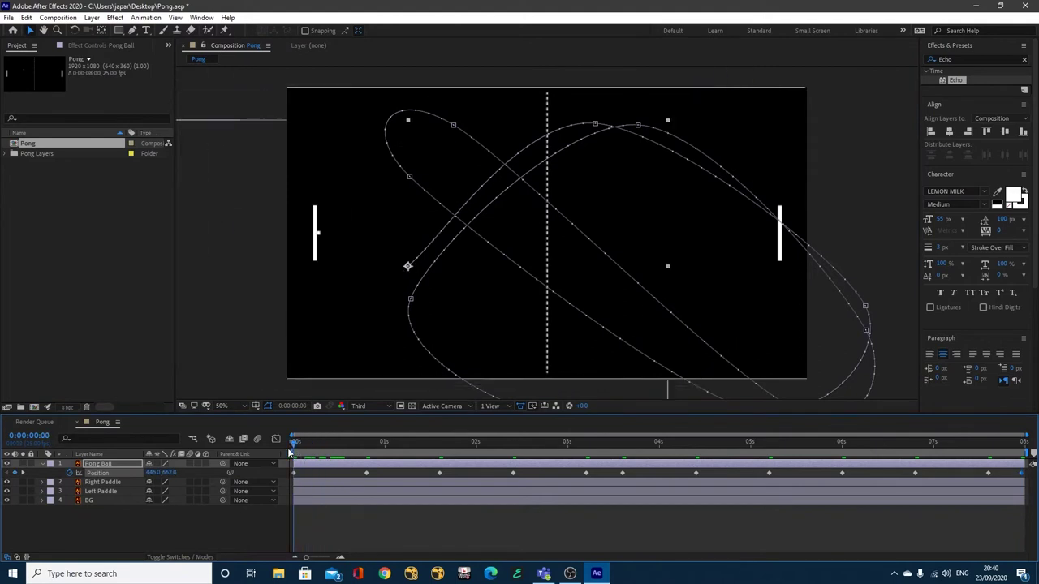
# With layers deselected, preview and scrub the ball's bouncing motion
pyautogui.click(236, 102)
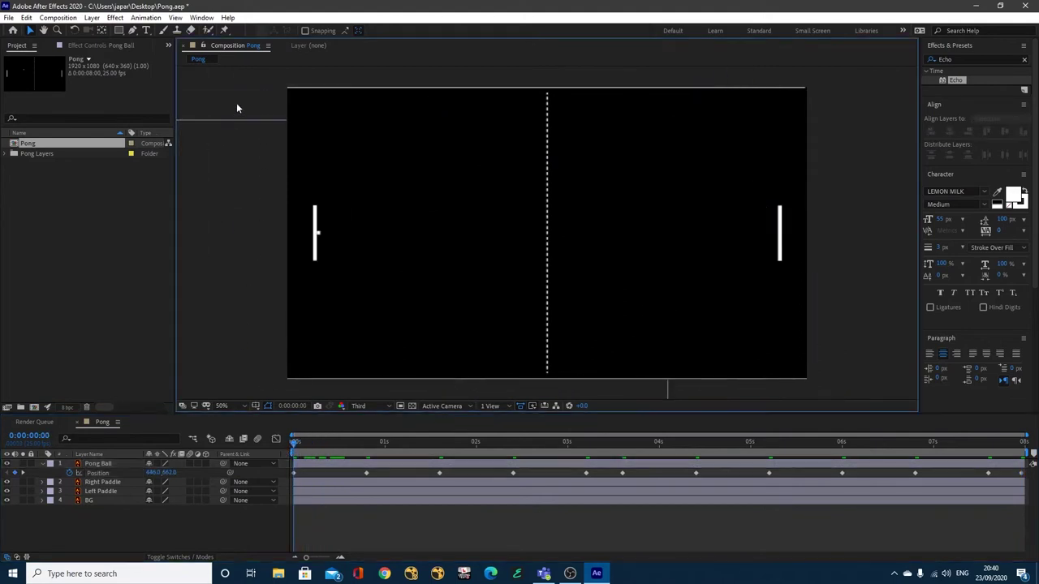
pyautogui.press('space')
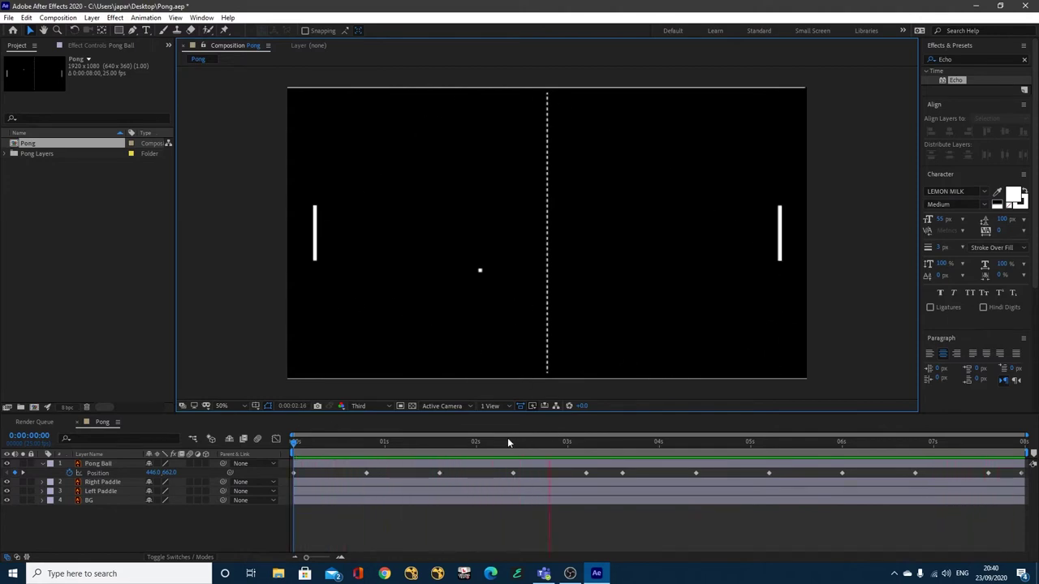
pyautogui.moveTo(507, 442); pyautogui.dragTo(429, 455)
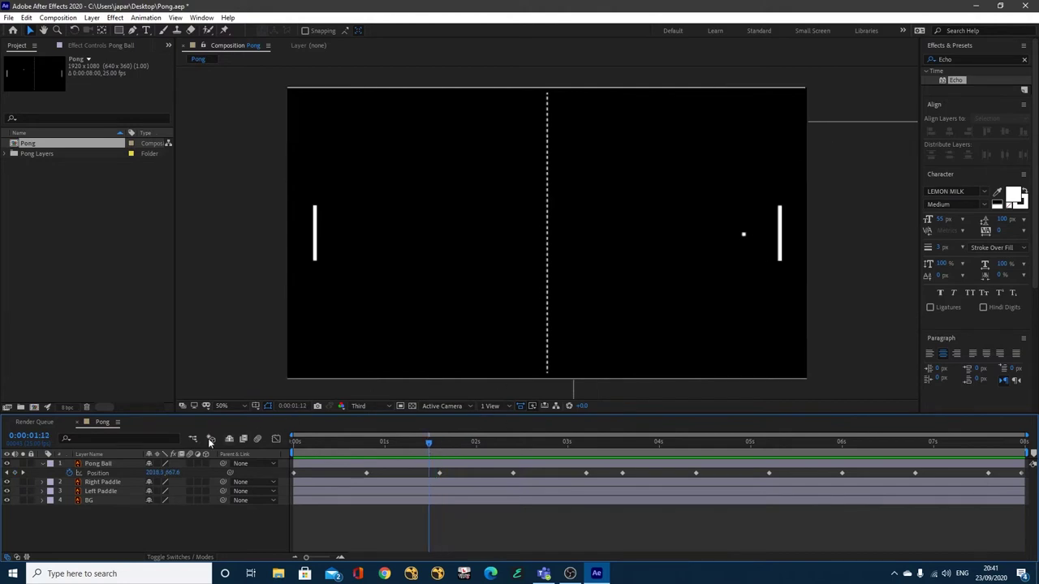
# Select Pong Ball and marquee-select all of its Position keyframes
pyautogui.click(97, 463)
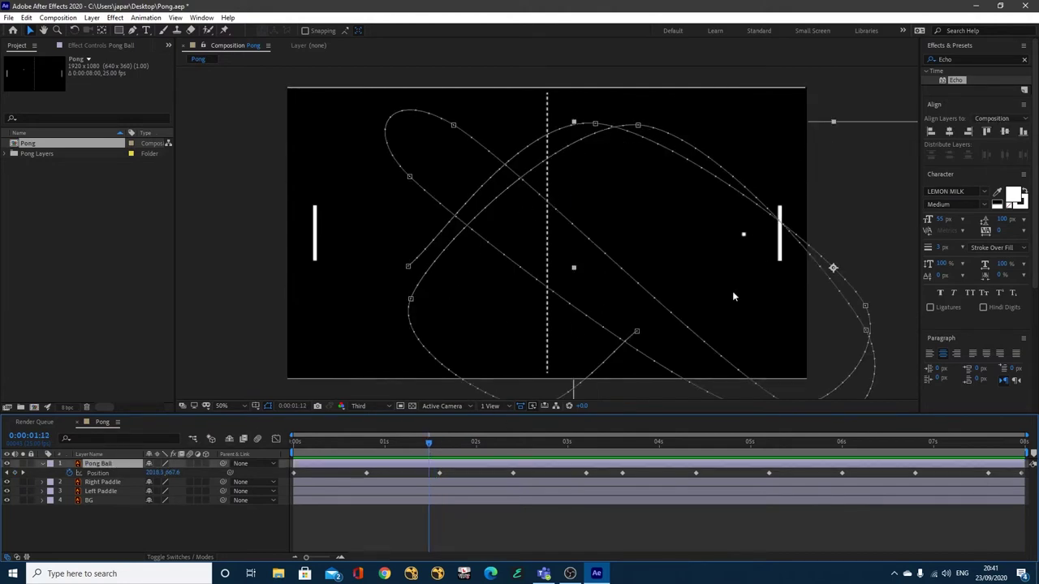
pyautogui.moveTo(429, 443); pyautogui.dragTo(640, 443)
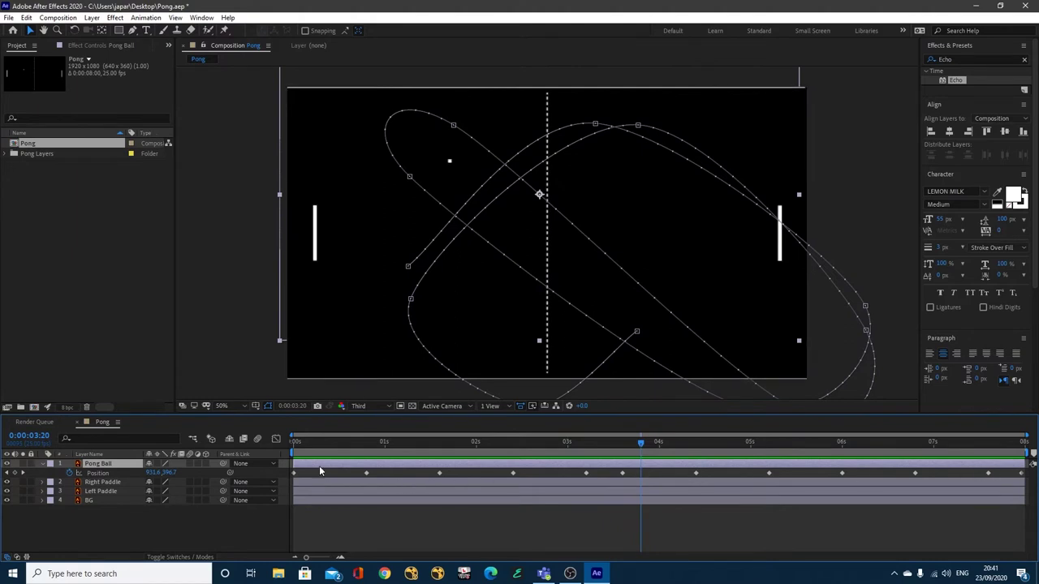
pyautogui.moveTo(327, 469); pyautogui.dragTo(1024, 481)
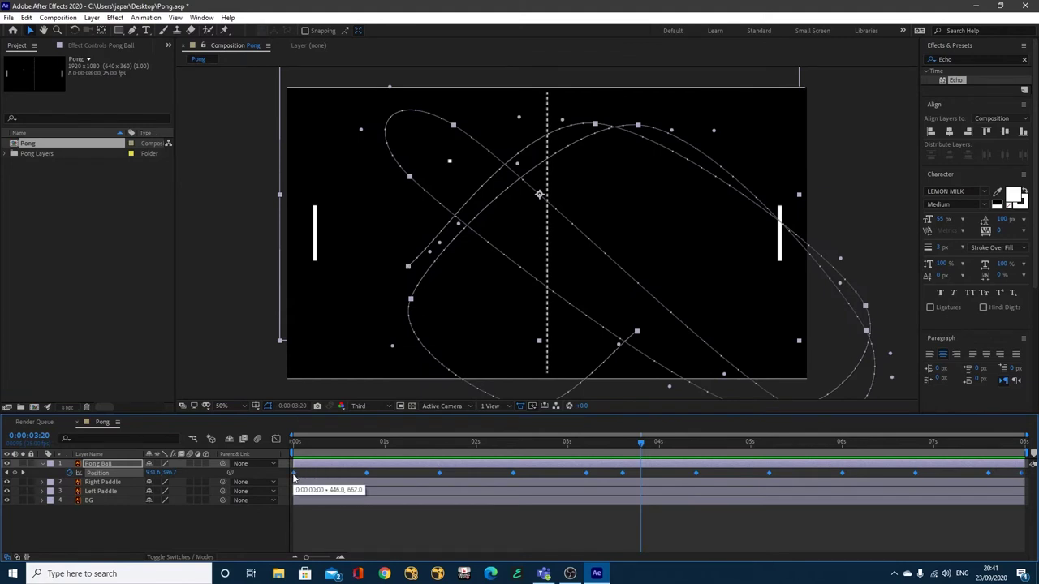
# Set the ball's in-between Position keyframes to Rove Across Time, then return to 0:00:00:00
pyautogui.rightClick(440, 472)
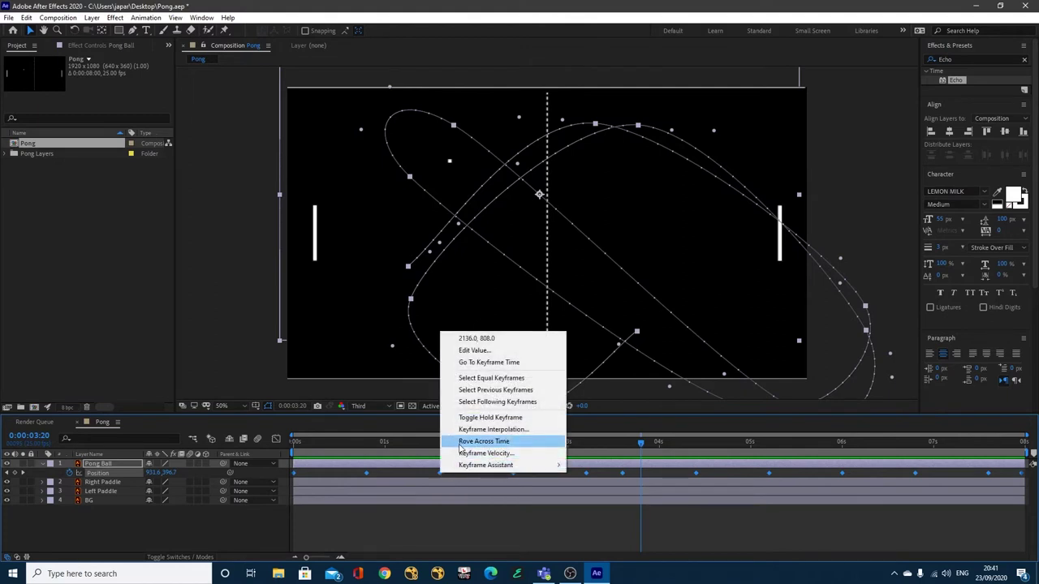
pyautogui.click(460, 443)
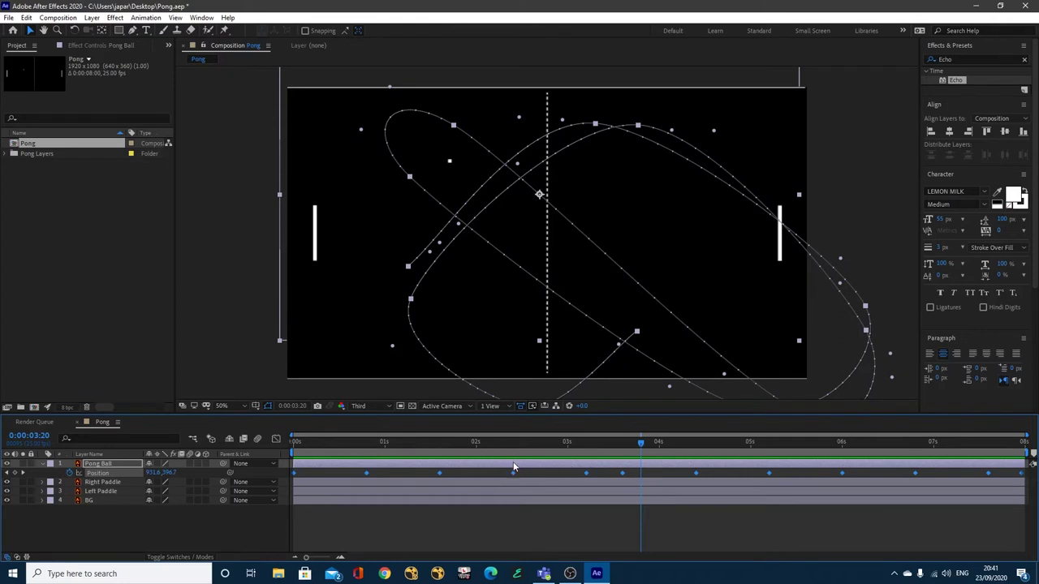
pyautogui.rightClick(441, 475)
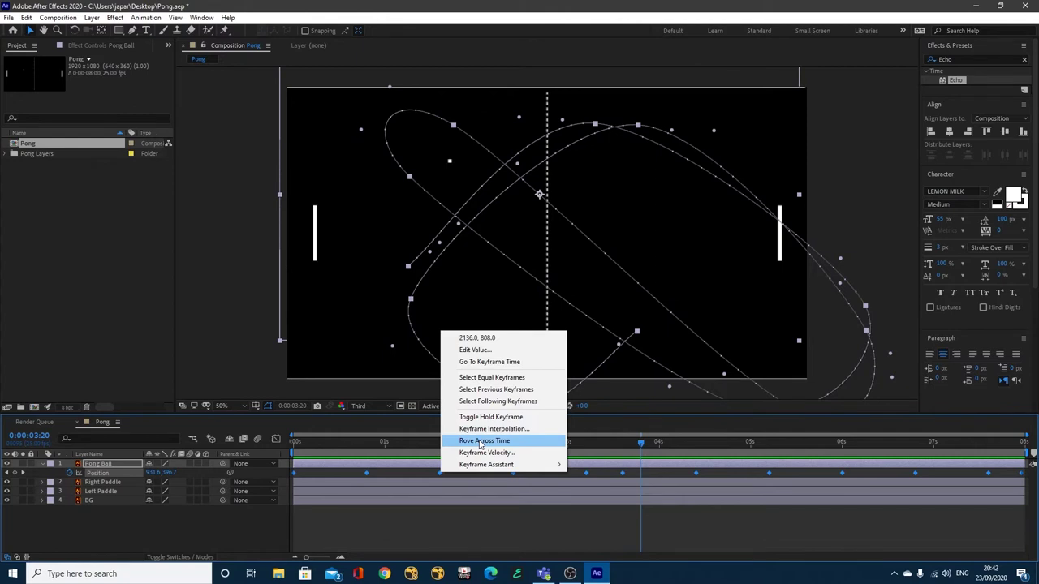
pyautogui.click(481, 442)
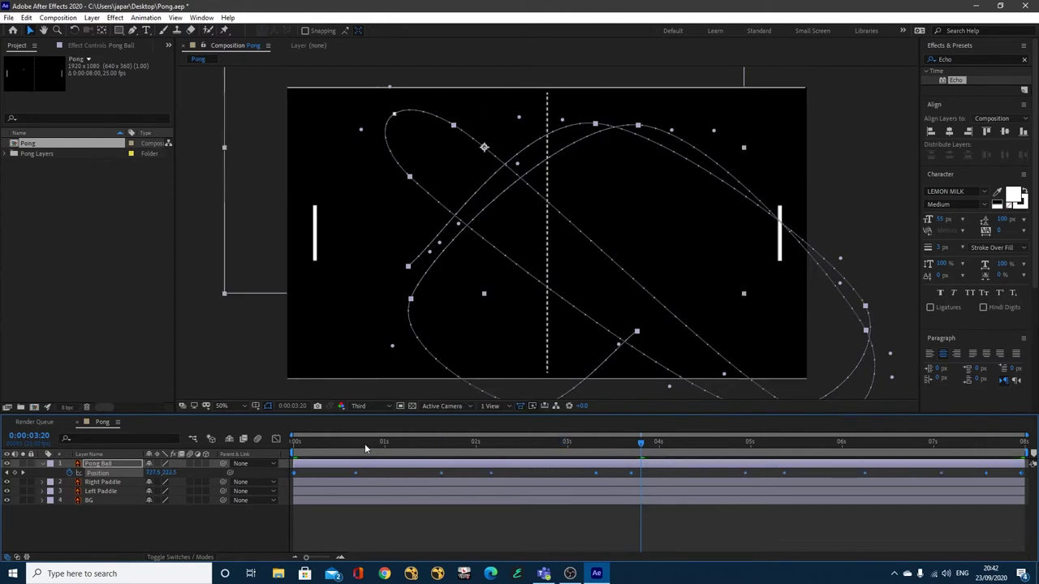
pyautogui.moveTo(365, 449); pyautogui.dragTo(278, 454)
# Preview the evened-out bounce, then marquee-select every Pong Ball Position keyframe
pyautogui.click(852, 205)
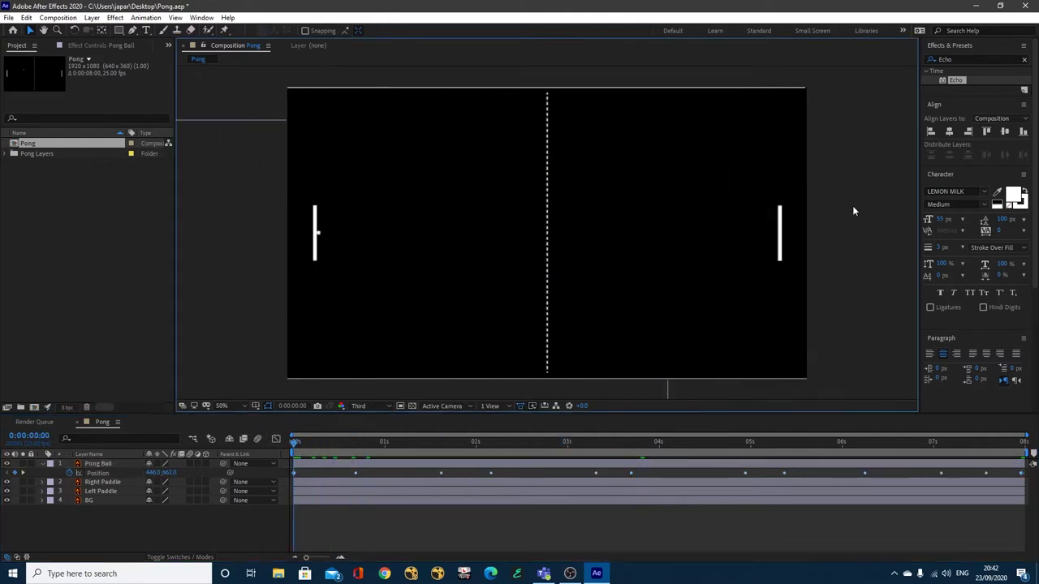
pyautogui.press('space')
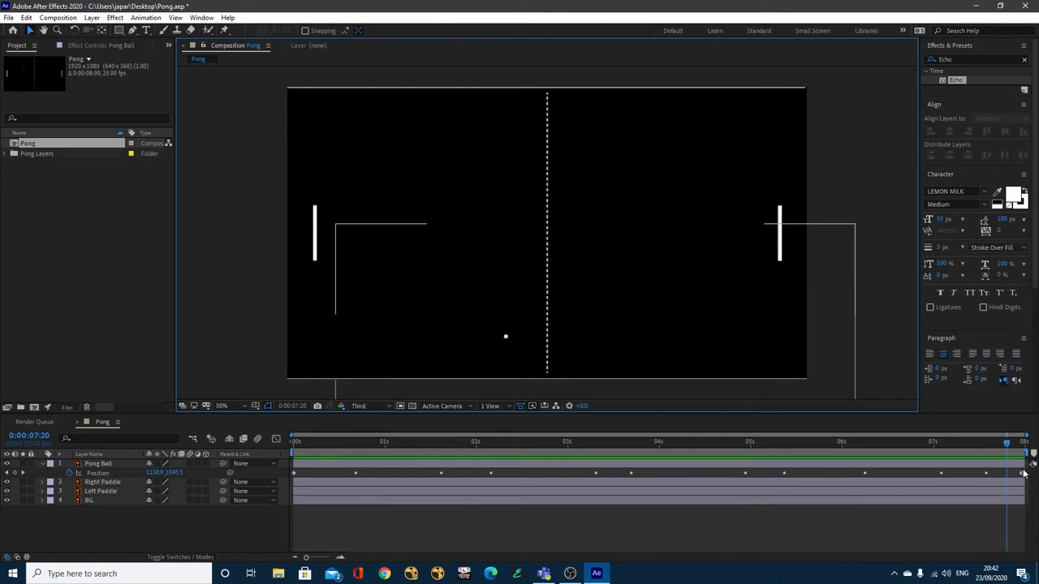
pyautogui.moveTo(1026, 474); pyautogui.dragTo(293, 476)
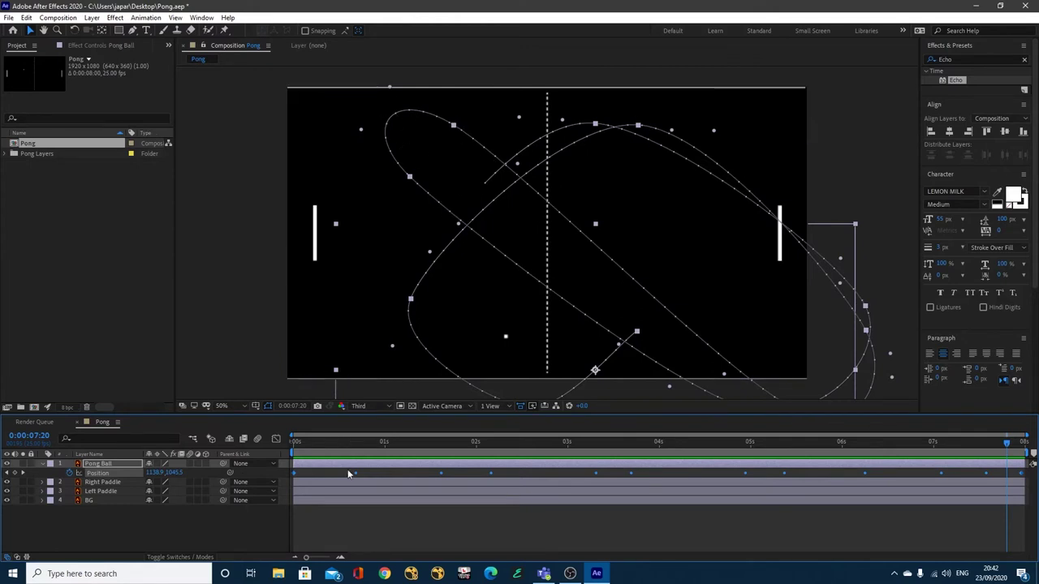
# Set the ball keyframes' Spatial Interpolation to Linear, then go to 0:00:00:00 and deselect layers
pyautogui.rightClick(293, 476)
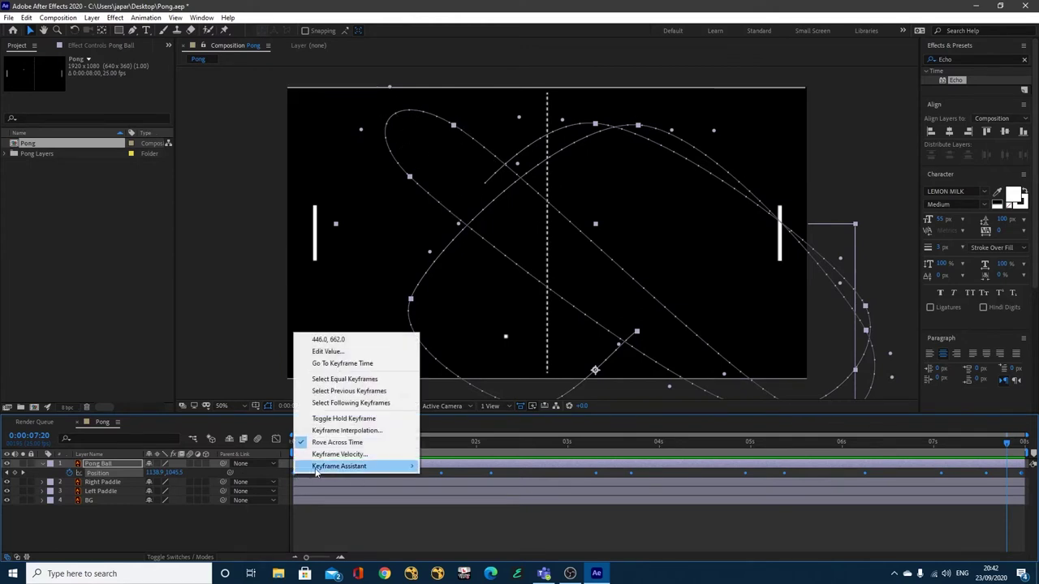
pyautogui.click(339, 431)
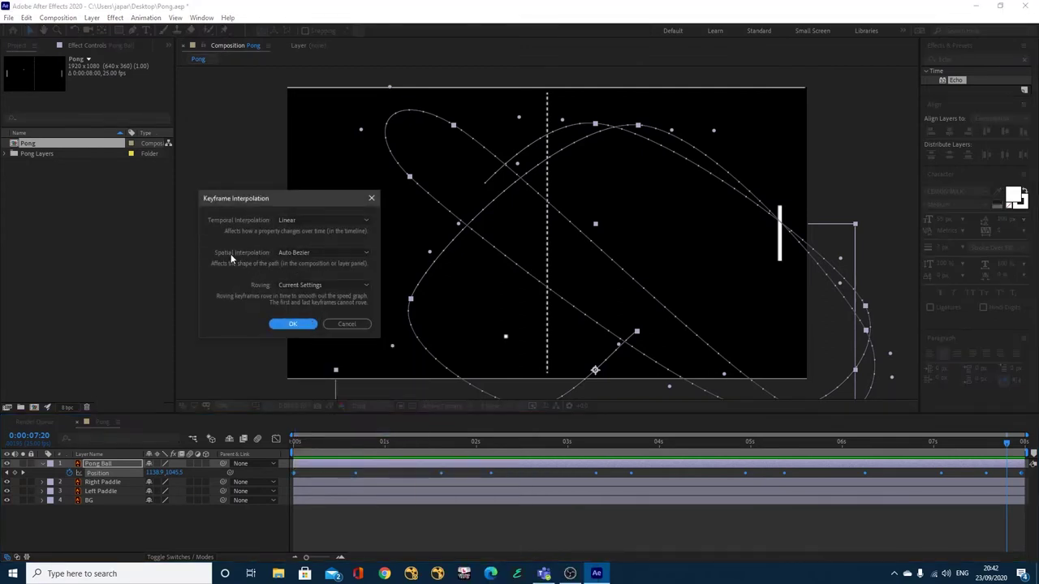
pyautogui.click(284, 252)
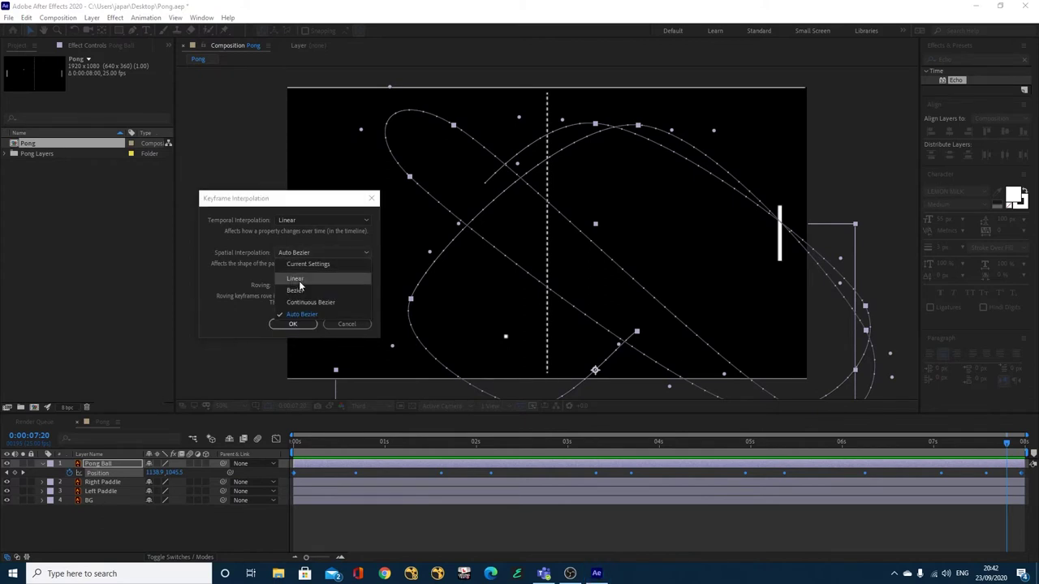
pyautogui.click(295, 278)
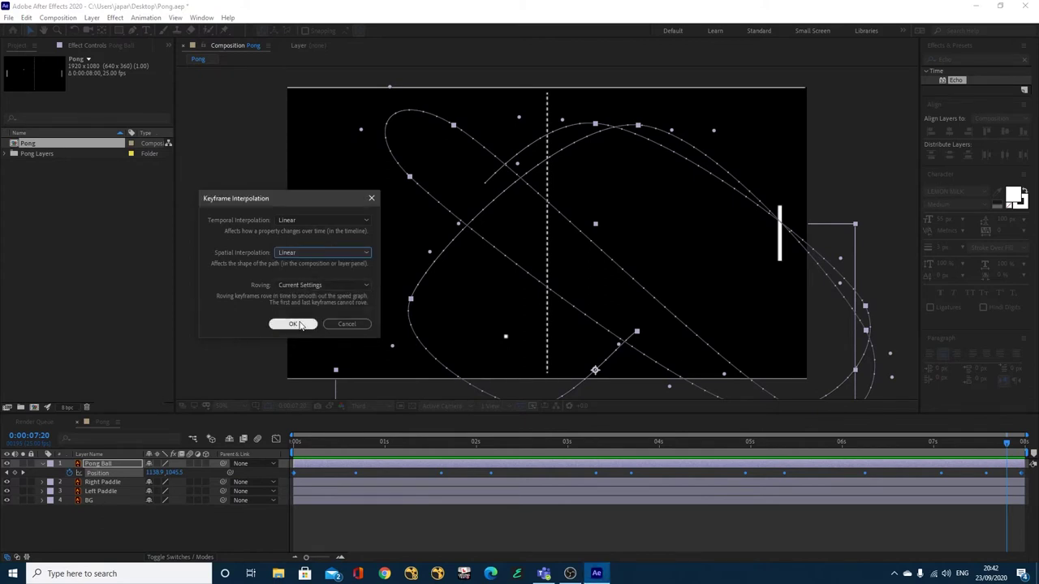
pyautogui.click(294, 324)
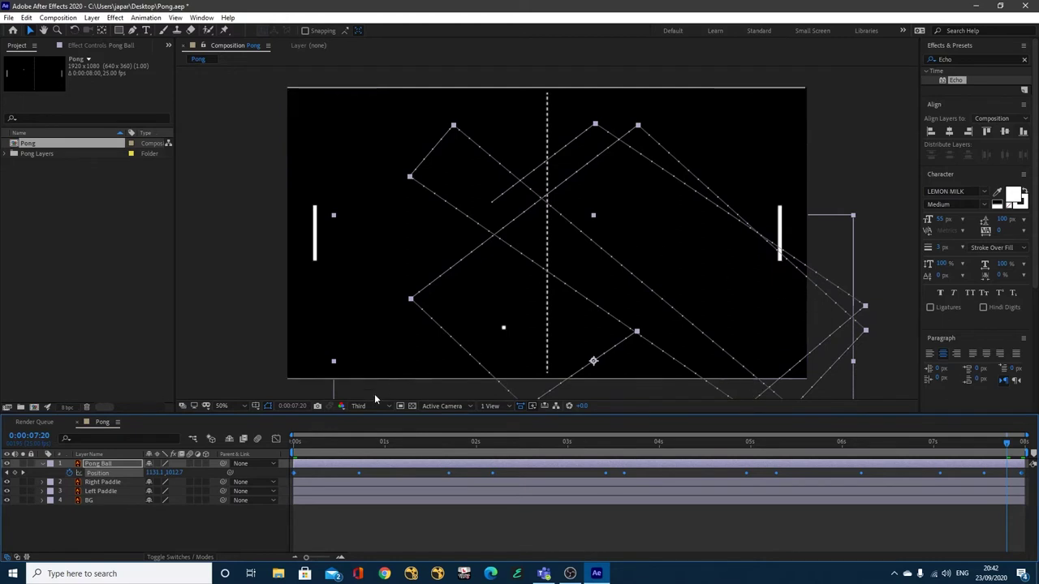
pyautogui.click(296, 442)
pyautogui.click(225, 111)
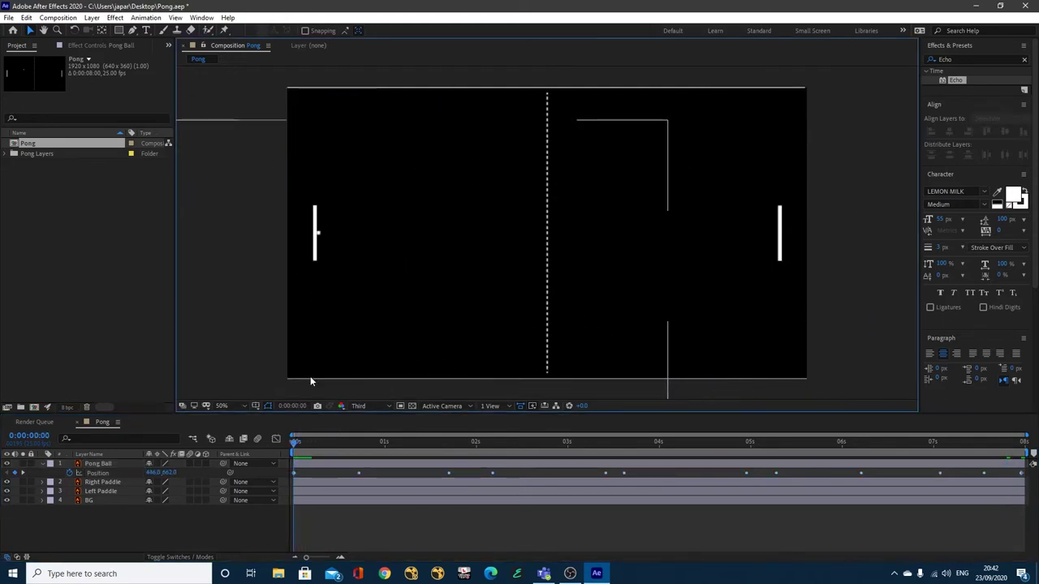
# Preview the straight-line bounces, then select Right Paddle with the playhead at 0:00:00:00
pyautogui.press('space')
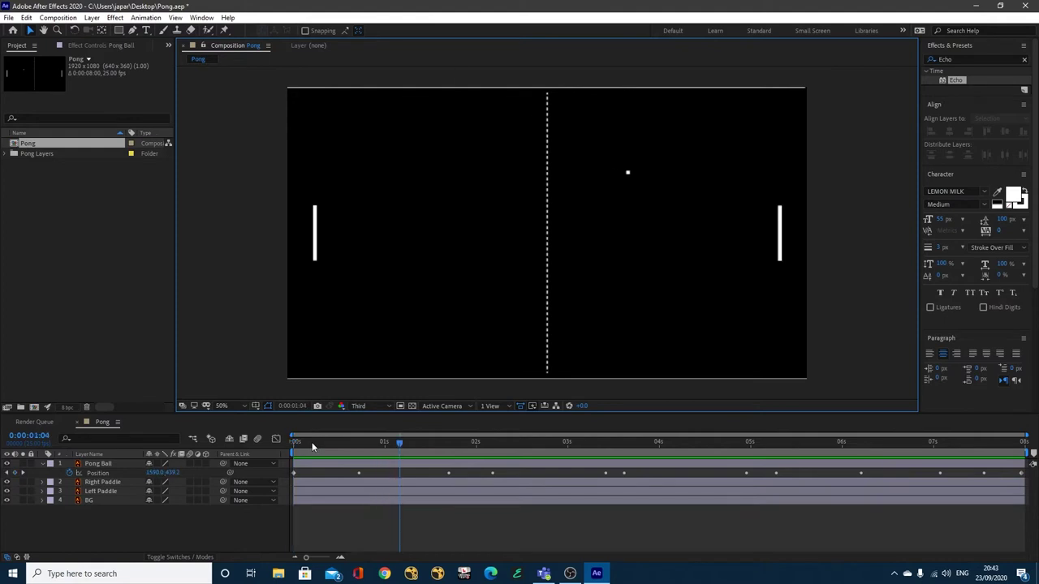
pyautogui.click(114, 481)
pyautogui.moveTo(308, 445); pyautogui.dragTo(285, 448)
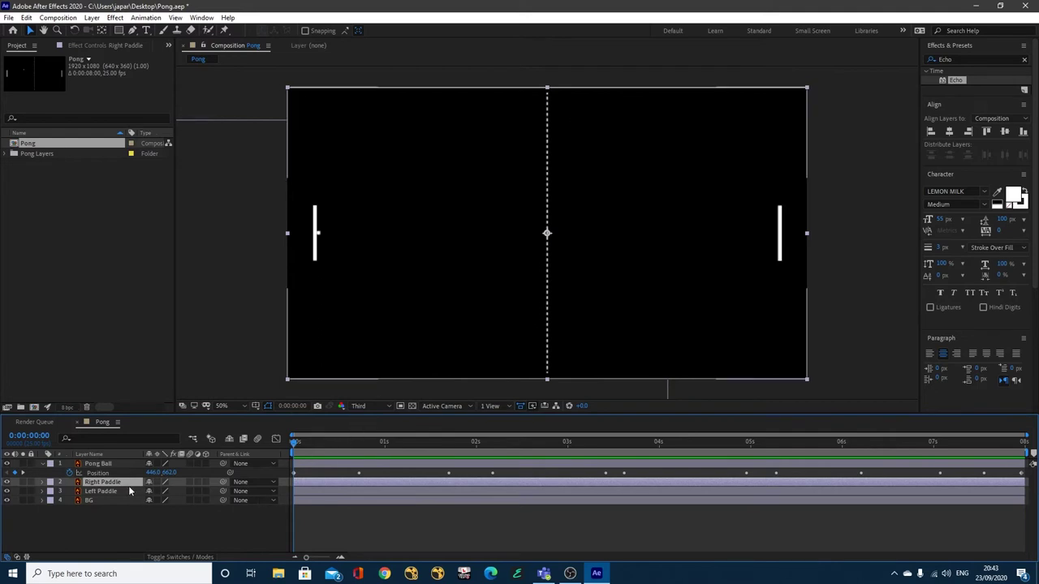
# Start Right Paddle Position keyframes, moving the paddle down, further down, then back up at the first hits
pyautogui.press('p')
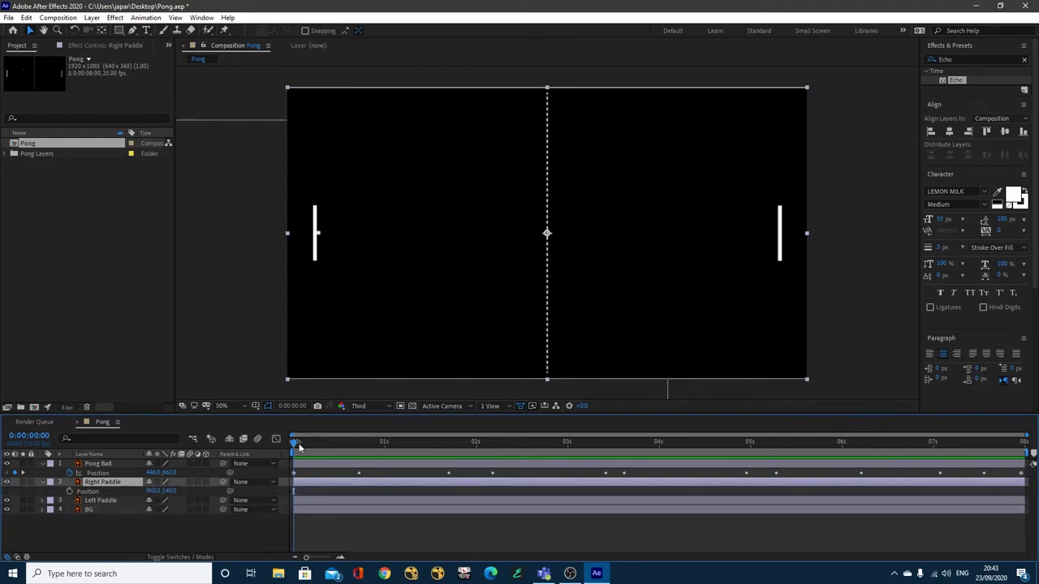
pyautogui.moveTo(298, 444); pyautogui.dragTo(379, 439)
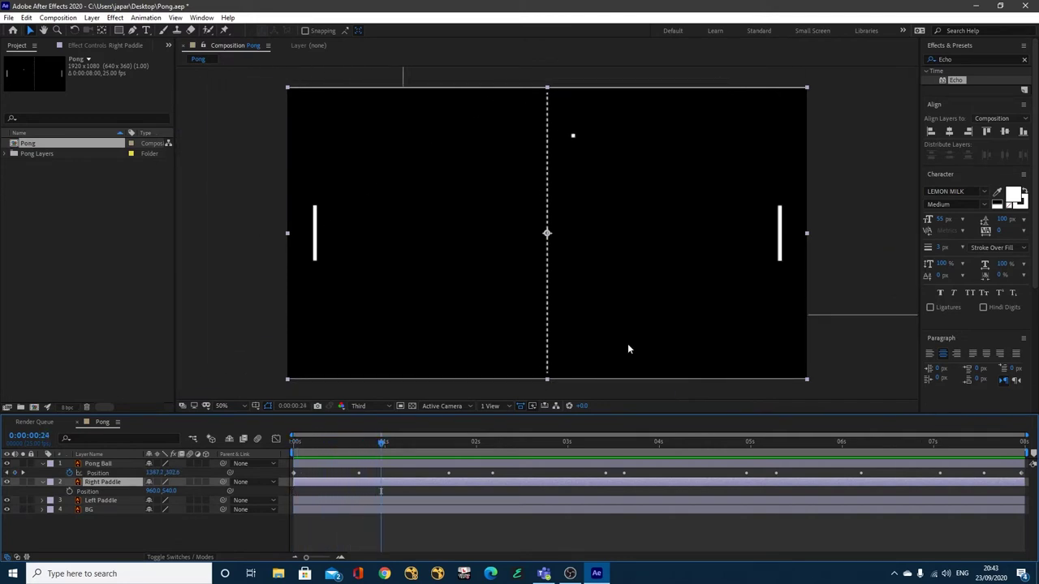
pyautogui.click(69, 491)
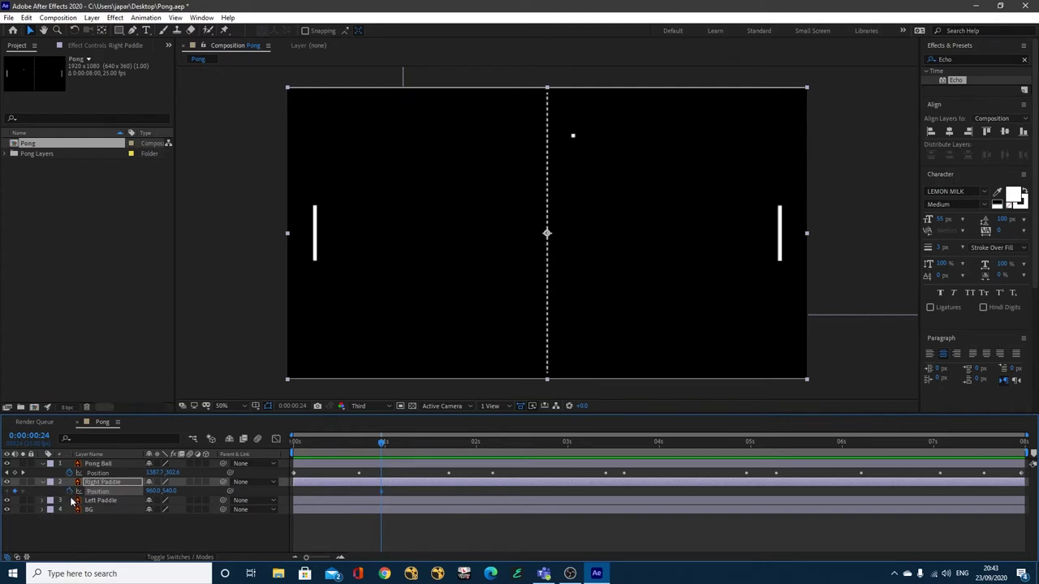
pyautogui.moveTo(384, 443); pyautogui.dragTo(424, 464)
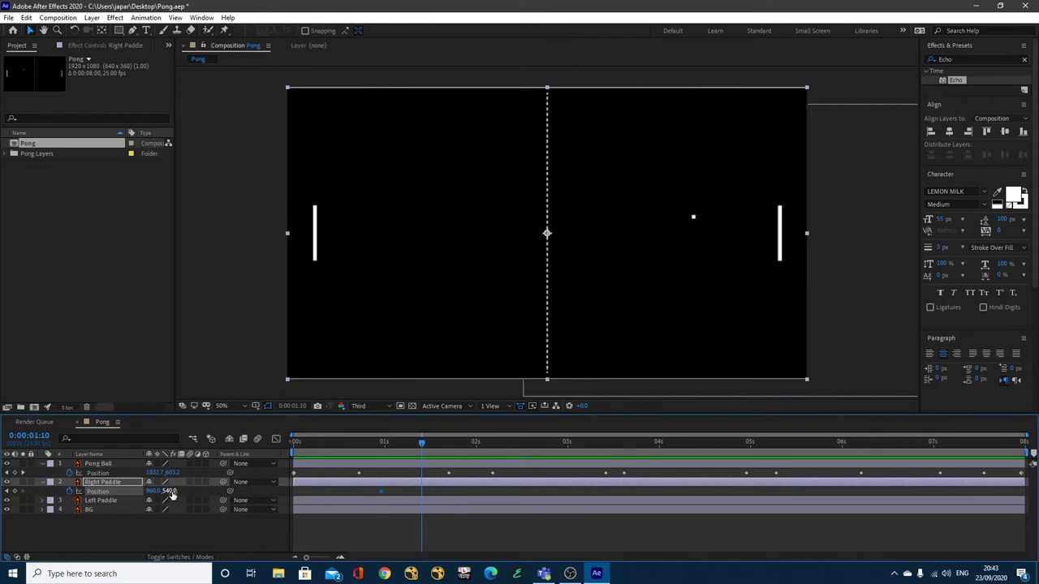
pyautogui.moveTo(171, 493); pyautogui.dragTo(234, 491)
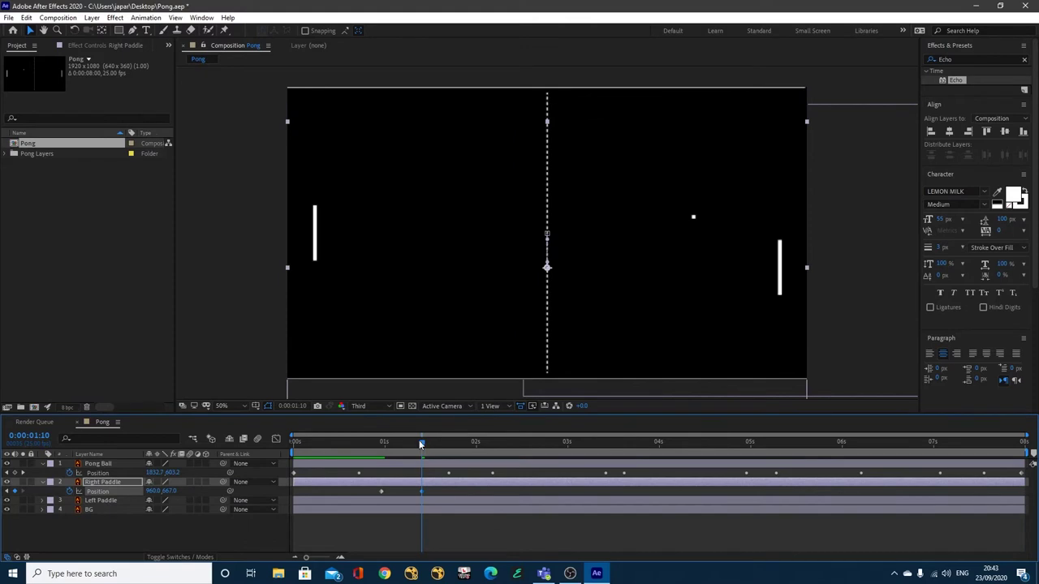
pyautogui.moveTo(421, 442); pyautogui.dragTo(467, 443)
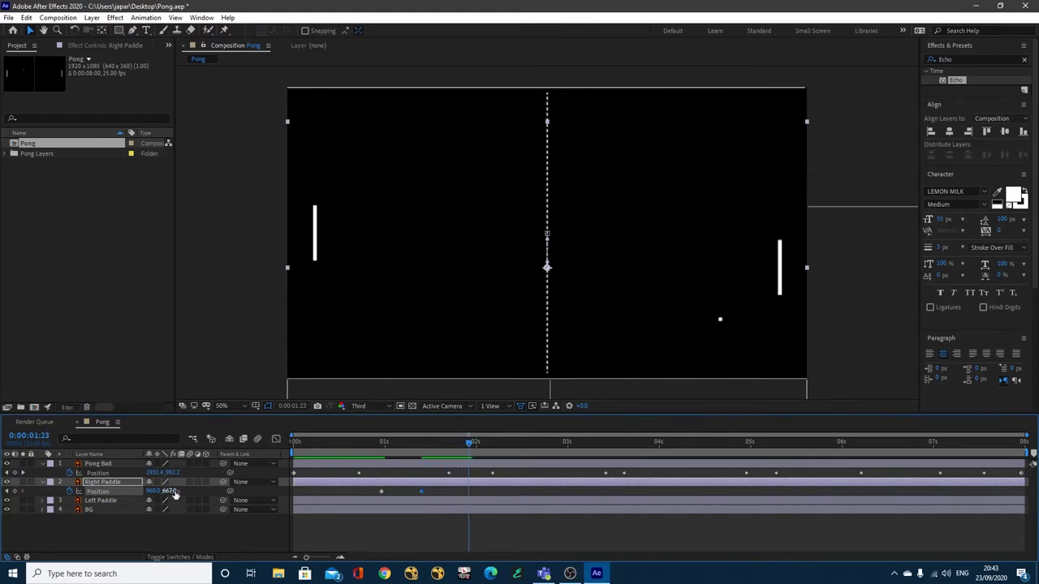
pyautogui.moveTo(169, 491); pyautogui.dragTo(261, 491)
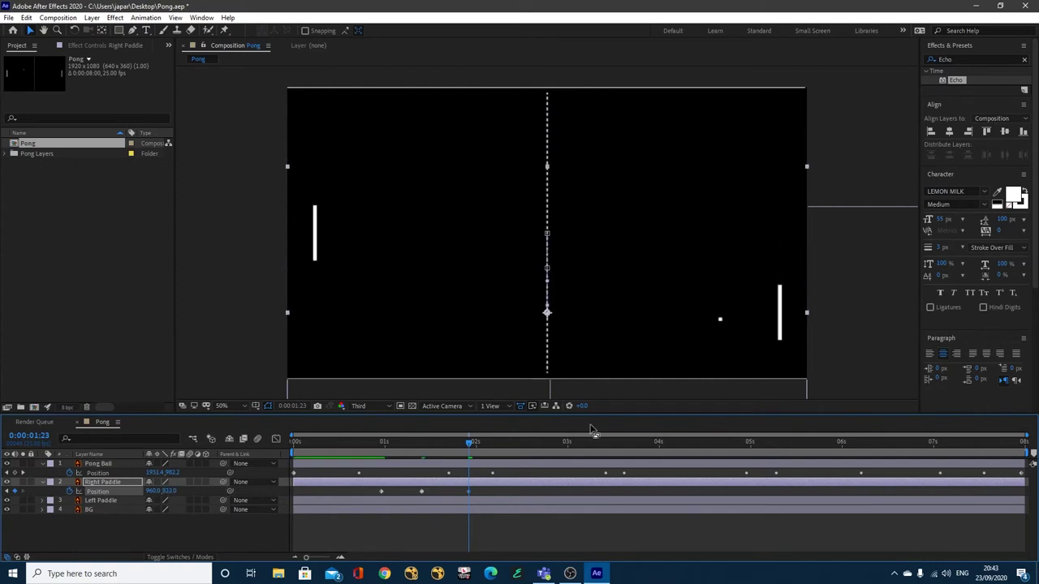
pyautogui.moveTo(466, 442); pyautogui.dragTo(640, 442)
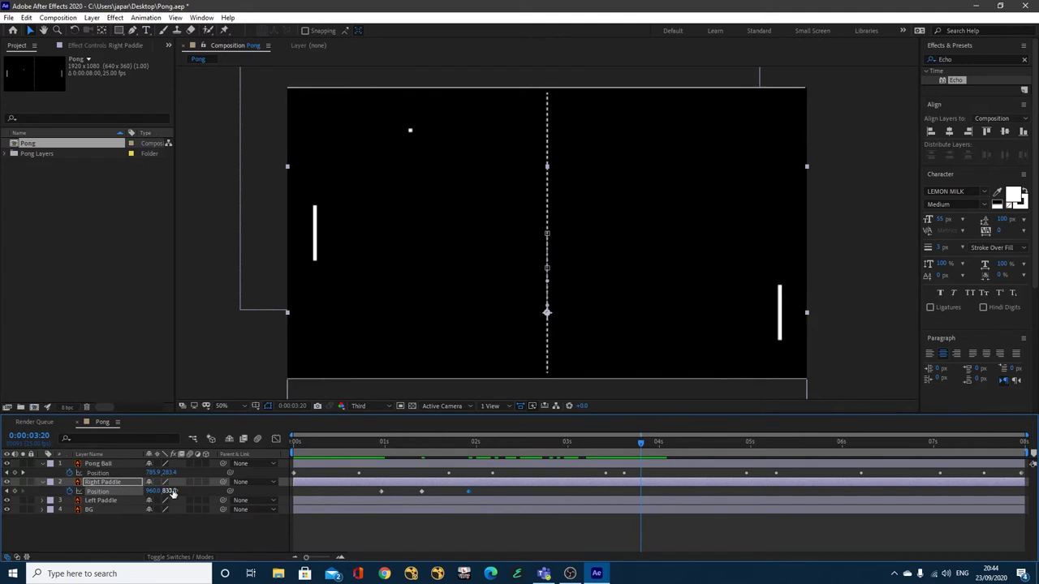
pyautogui.moveTo(170, 491); pyautogui.dragTo(154, 490)
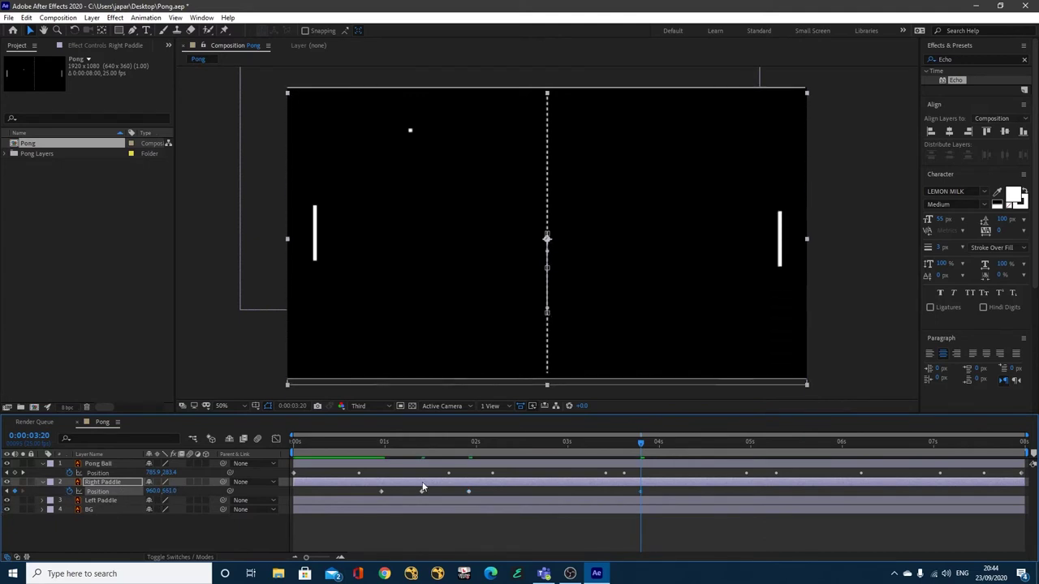
# From 0:00:02:09, keyframe the Right Paddle up, down and up again at later hits through 0:00:06:03
pyautogui.click(469, 443)
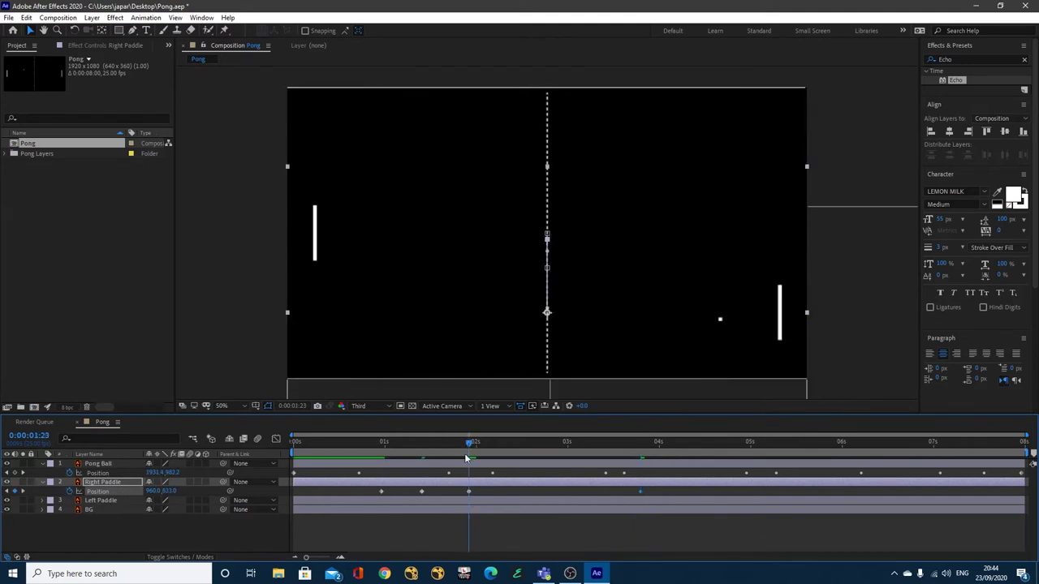
pyautogui.moveTo(474, 449); pyautogui.dragTo(663, 486)
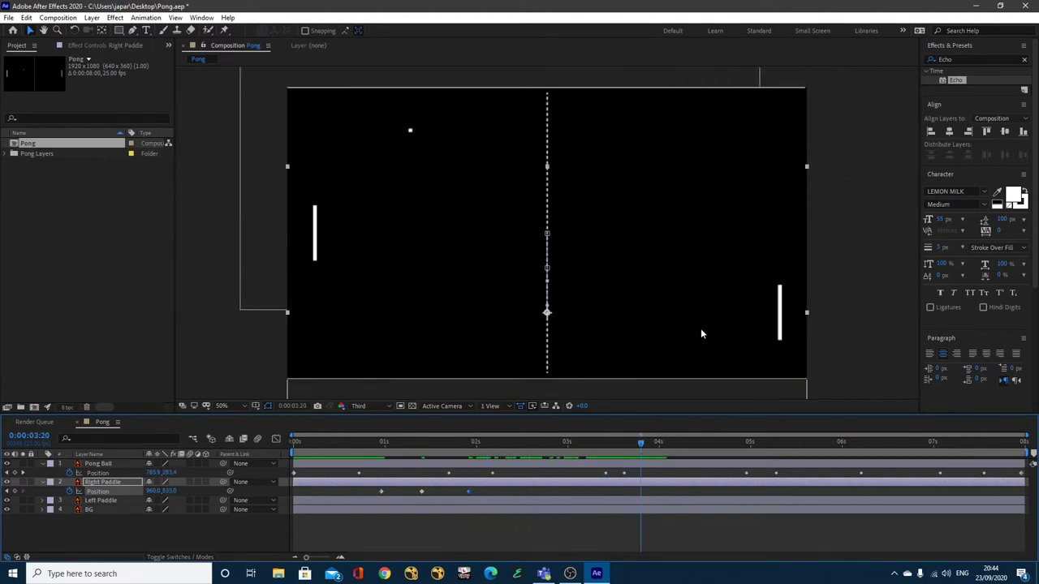
pyautogui.click(469, 490)
pyautogui.moveTo(478, 443); pyautogui.dragTo(619, 456)
pyautogui.click(508, 442)
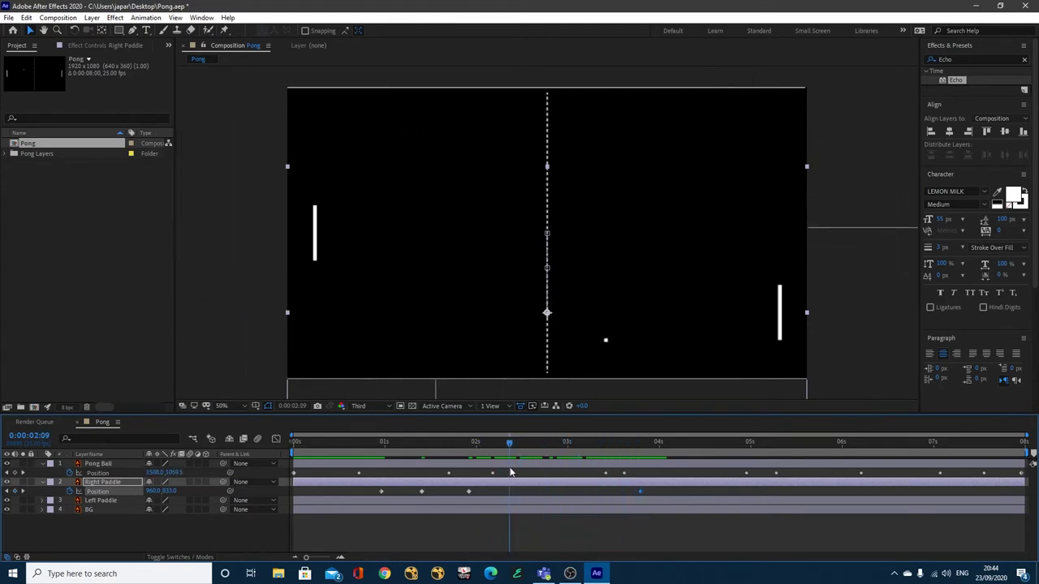
pyautogui.moveTo(498, 444); pyautogui.dragTo(677, 445)
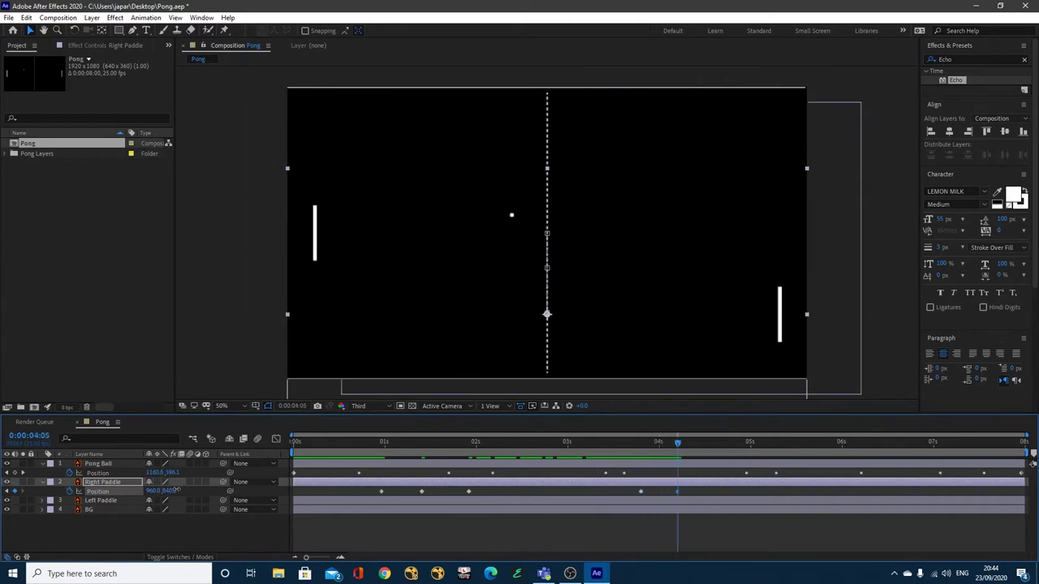
pyautogui.moveTo(173, 491); pyautogui.dragTo(89, 491)
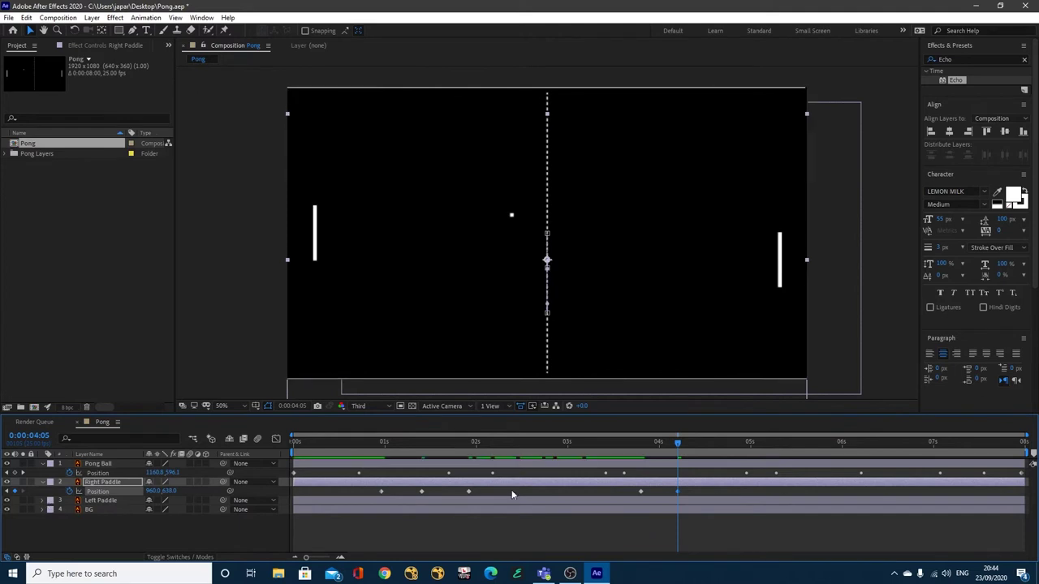
pyautogui.moveTo(682, 447); pyautogui.dragTo(767, 462)
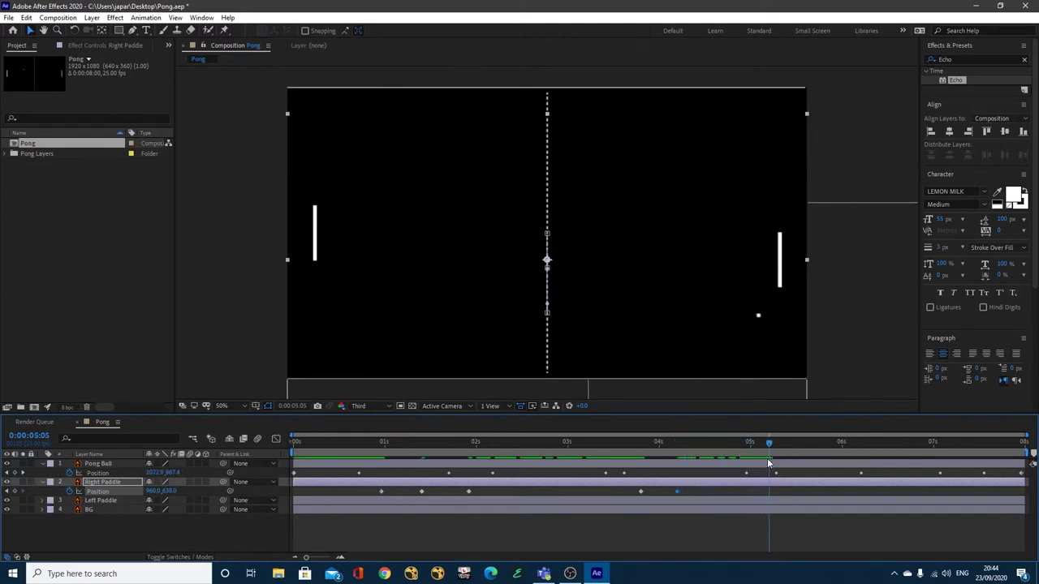
pyautogui.moveTo(167, 493); pyautogui.dragTo(230, 491)
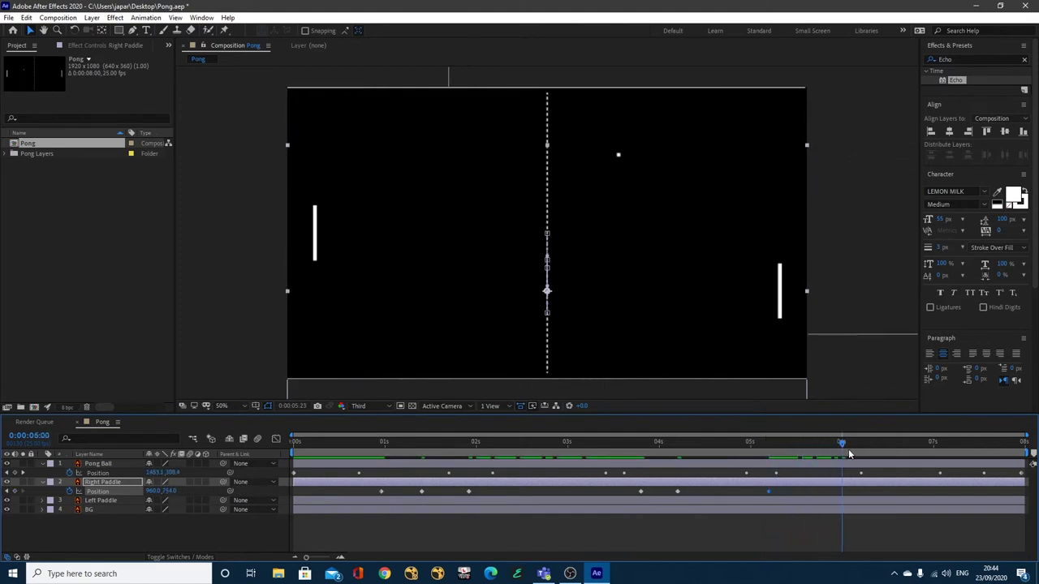
pyautogui.moveTo(166, 490); pyautogui.dragTo(134, 499)
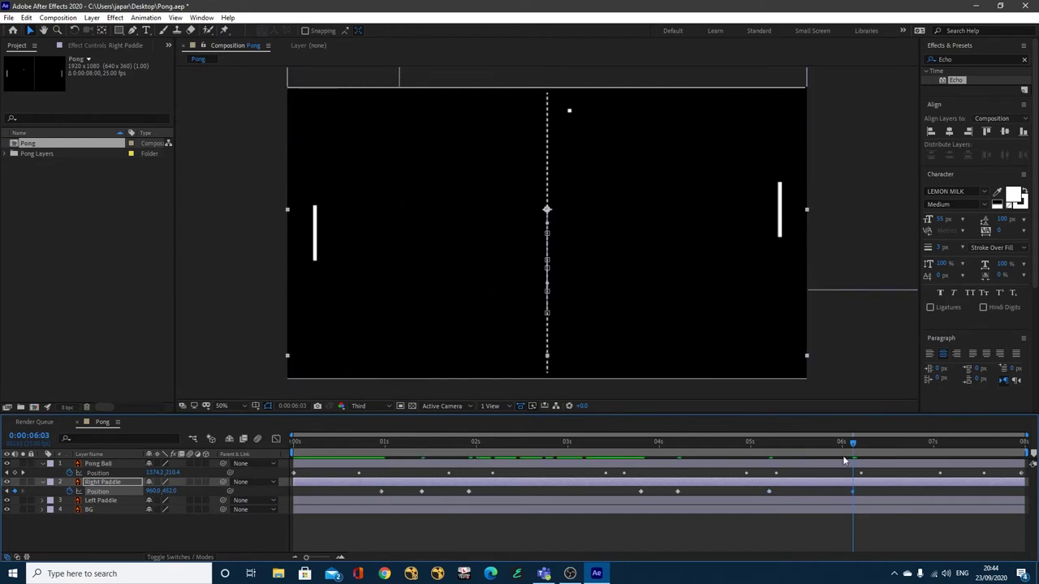
pyautogui.moveTo(853, 443); pyautogui.dragTo(261, 494)
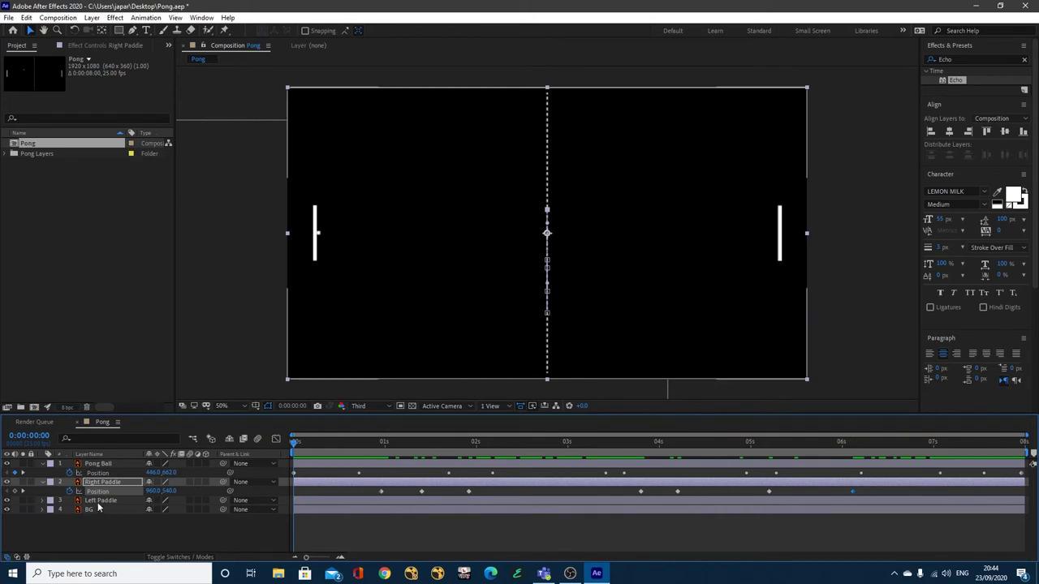
# Start Left Paddle Position keyframes and raise the paddle to the ball's first hit height
pyautogui.click(98, 503)
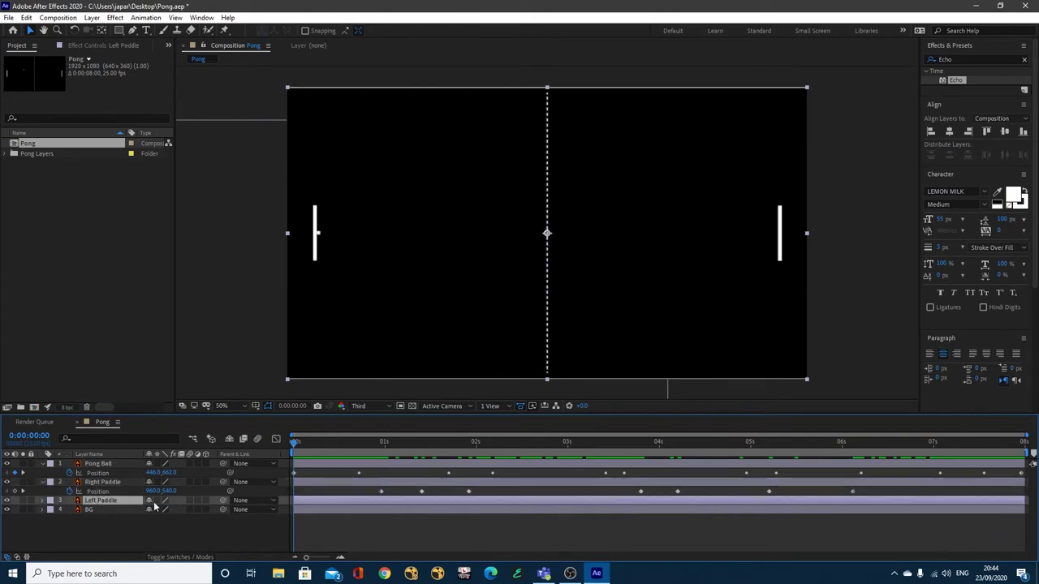
pyautogui.press('p')
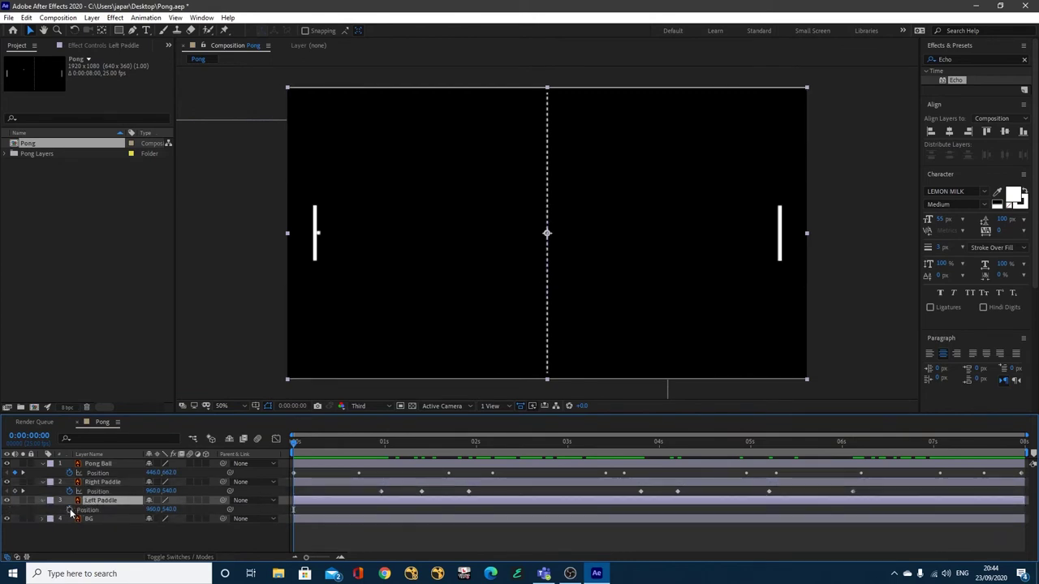
pyautogui.click(70, 509)
pyautogui.click(327, 445)
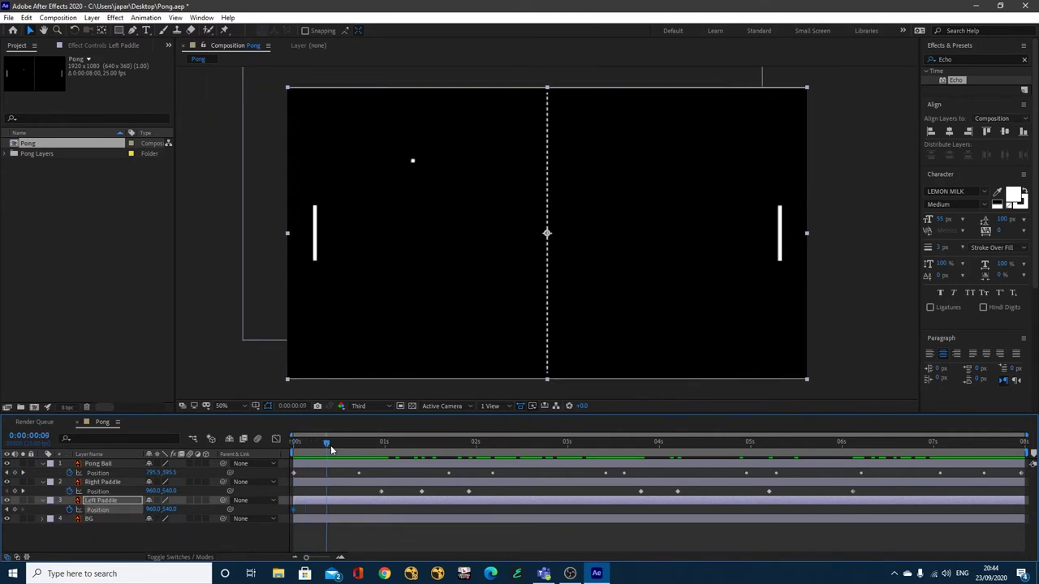
pyautogui.moveTo(331, 446); pyautogui.dragTo(422, 456)
pyautogui.moveTo(169, 509); pyautogui.dragTo(16, 509)
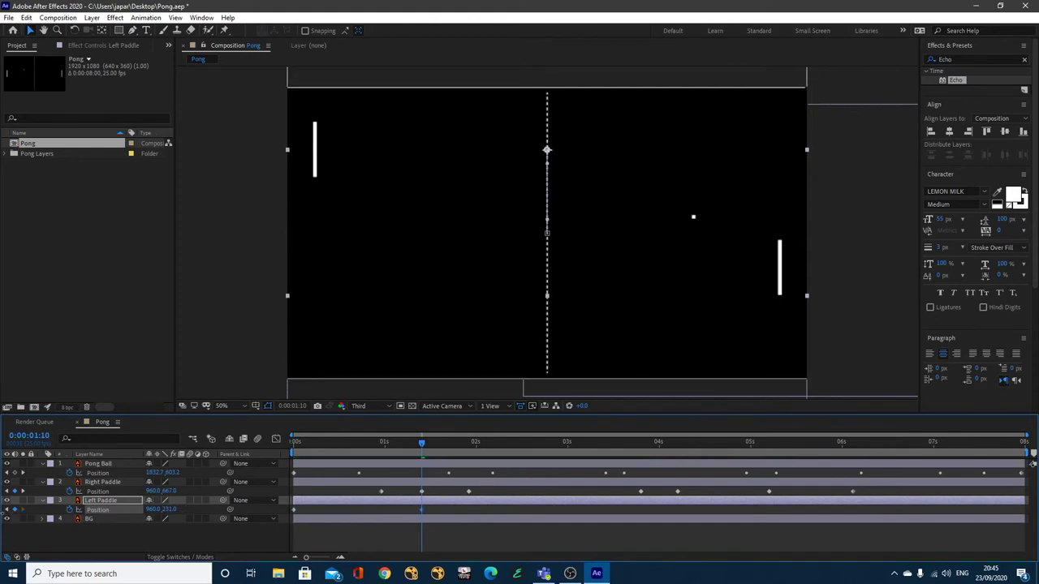
# Keyframe the Left Paddle lower, then higher, then slightly lower at the next ball hits
pyautogui.moveTo(416, 443); pyautogui.dragTo(542, 456)
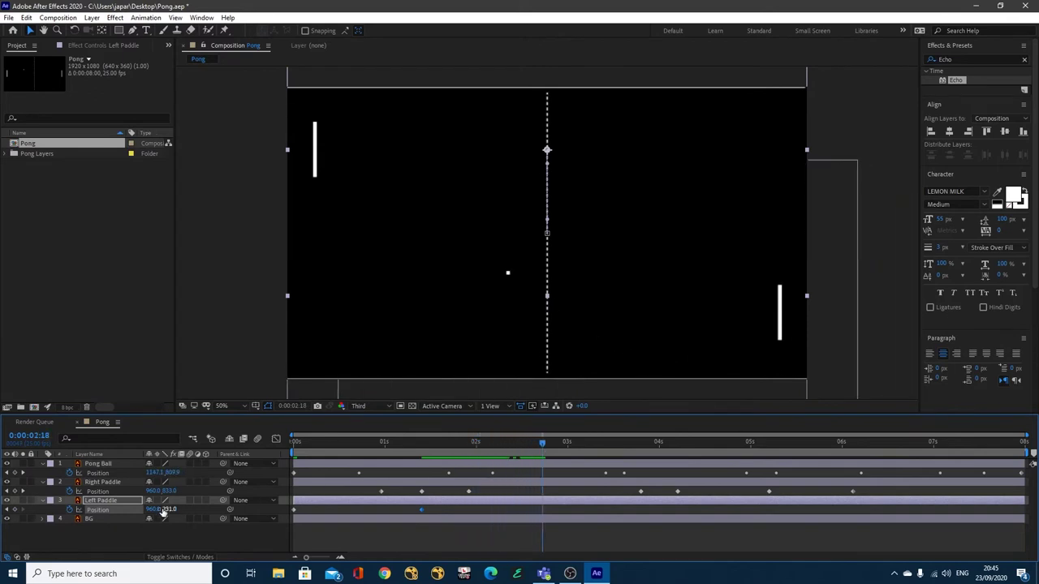
pyautogui.moveTo(172, 509); pyautogui.dragTo(395, 504)
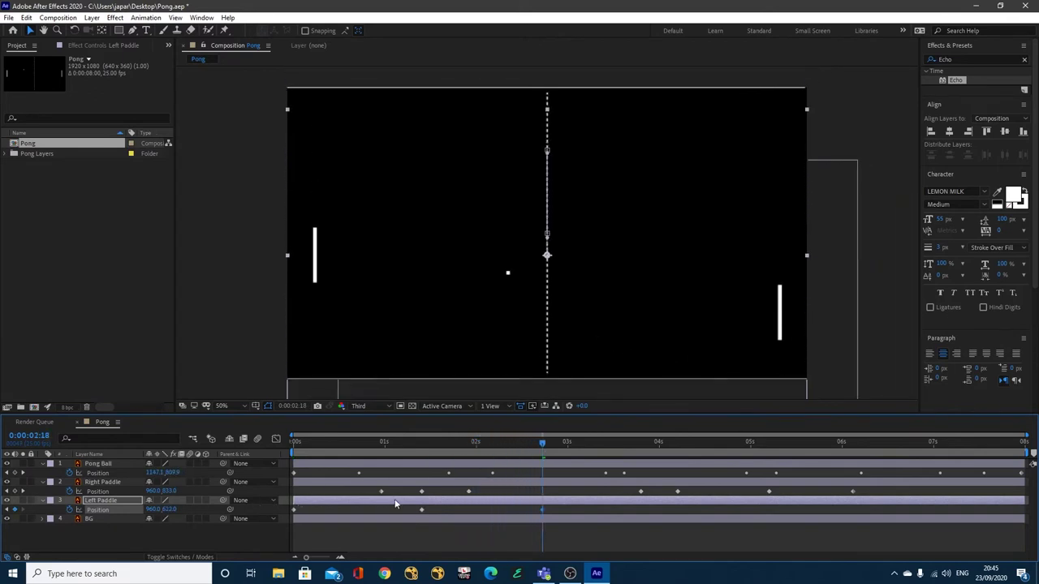
pyautogui.moveTo(547, 444); pyautogui.dragTo(597, 456)
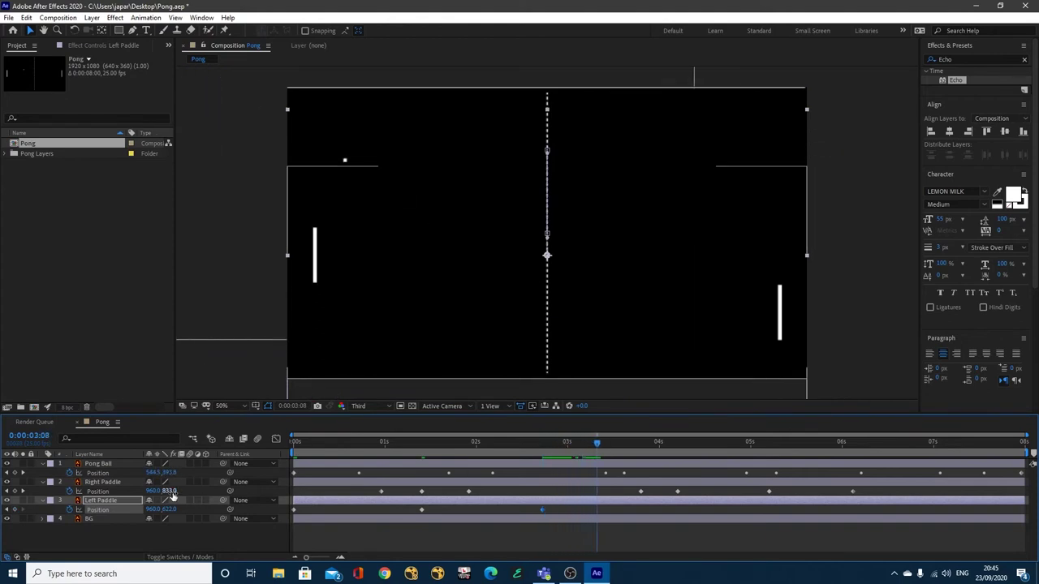
pyautogui.moveTo(171, 516); pyautogui.dragTo(83, 516)
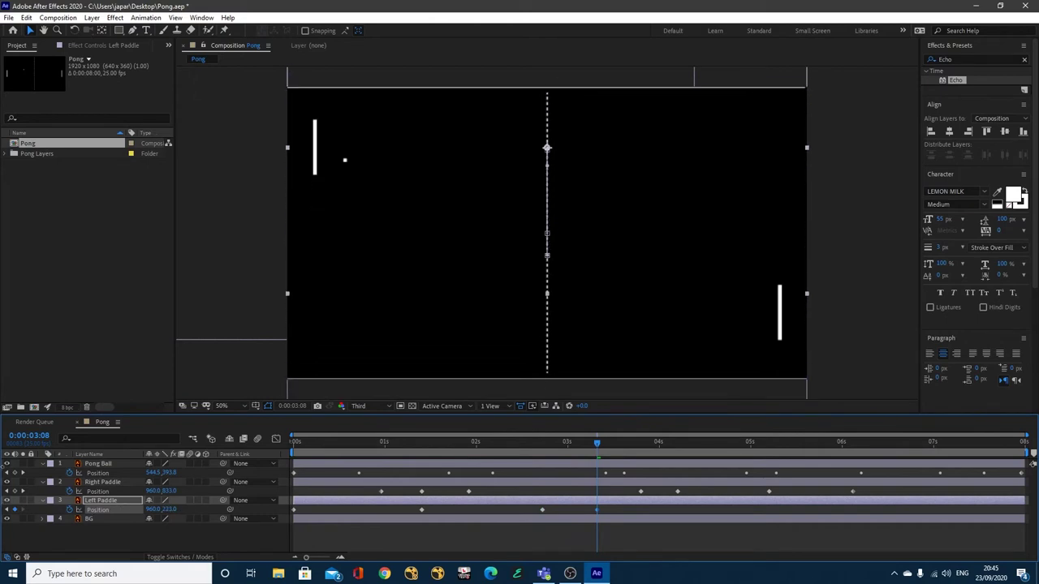
pyautogui.moveTo(597, 445); pyautogui.dragTo(658, 443)
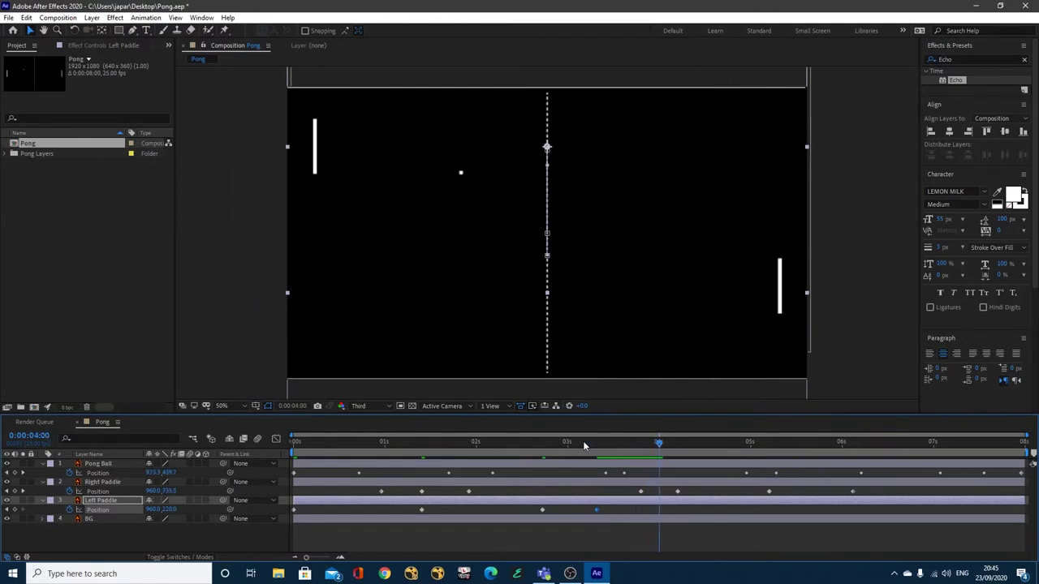
pyautogui.moveTo(169, 509); pyautogui.dragTo(240, 507)
# Add final Left Paddle keyframes, lowering it to meet the ball near 0:00:07:01, then return to start
pyautogui.moveTo(661, 449); pyautogui.dragTo(886, 459)
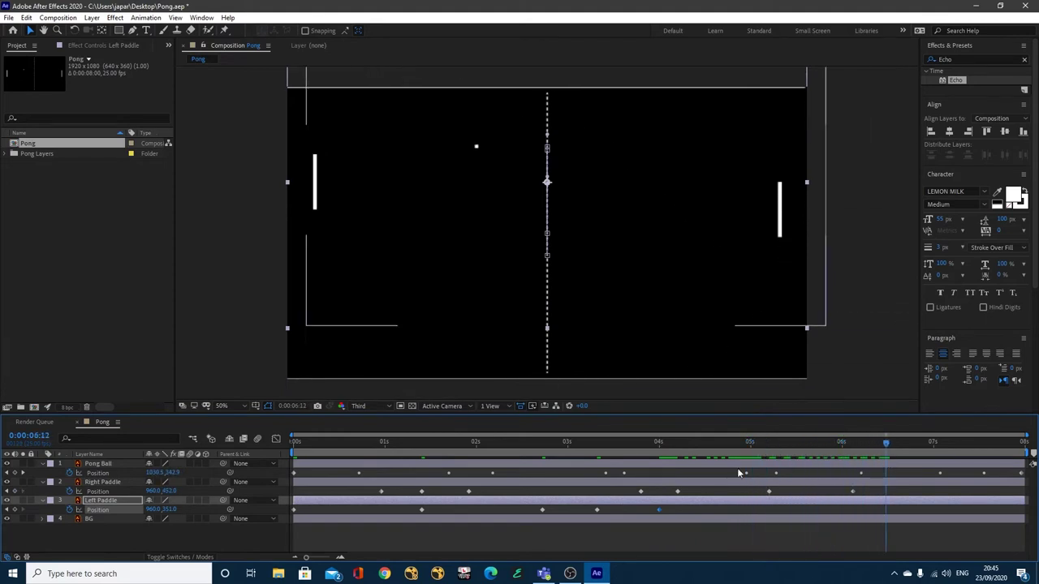
pyautogui.click(14, 511)
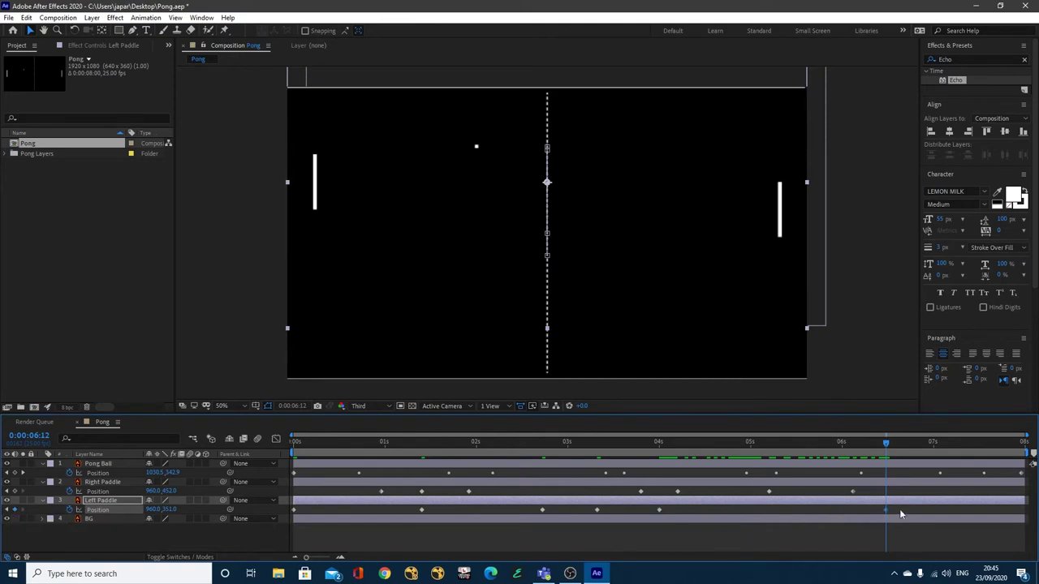
pyautogui.moveTo(885, 443); pyautogui.dragTo(936, 450)
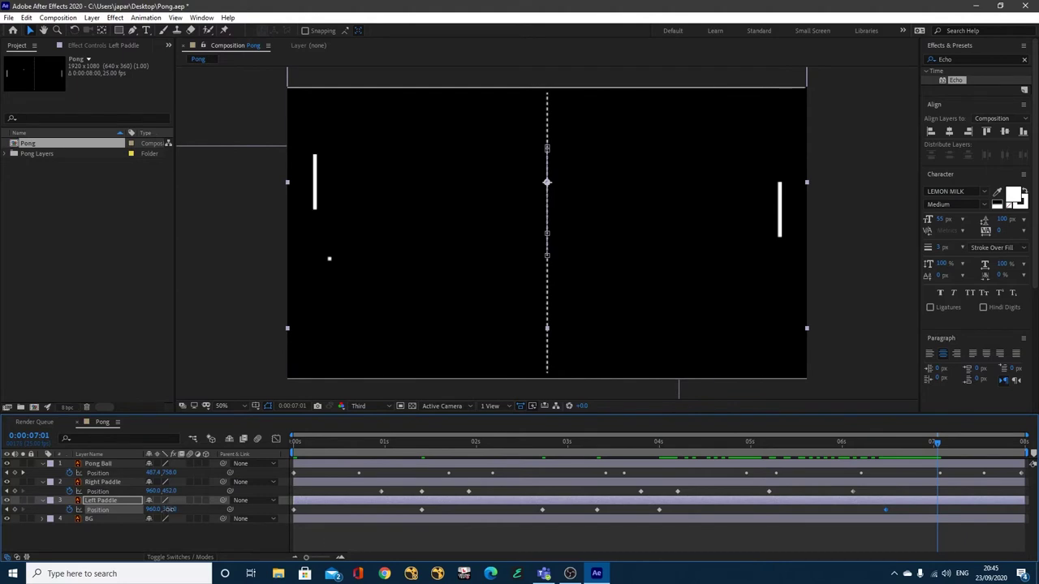
pyautogui.moveTo(168, 509); pyautogui.dragTo(418, 517)
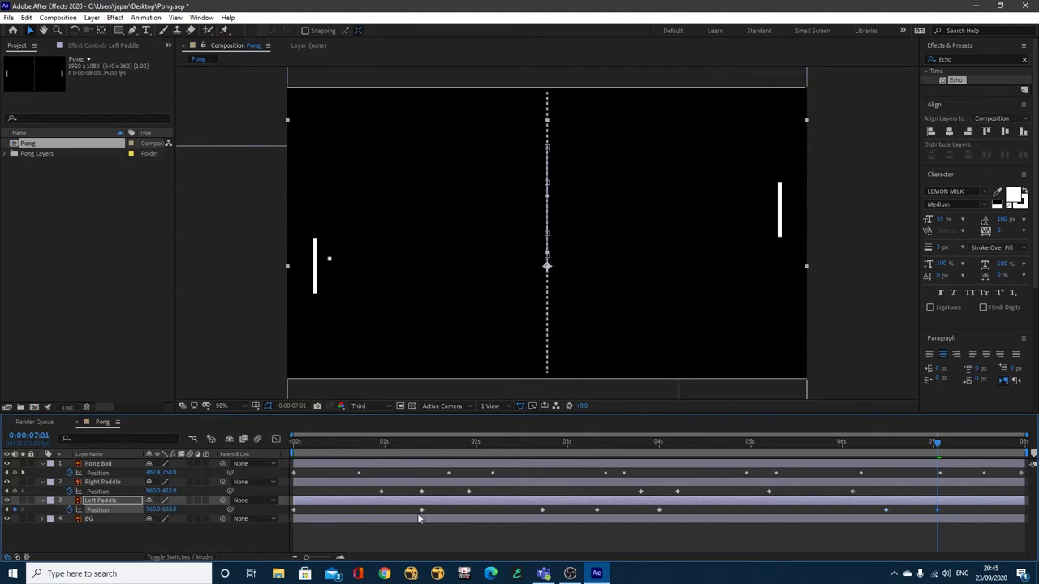
pyautogui.moveTo(935, 445); pyautogui.dragTo(1020, 445)
pyautogui.click(210, 325)
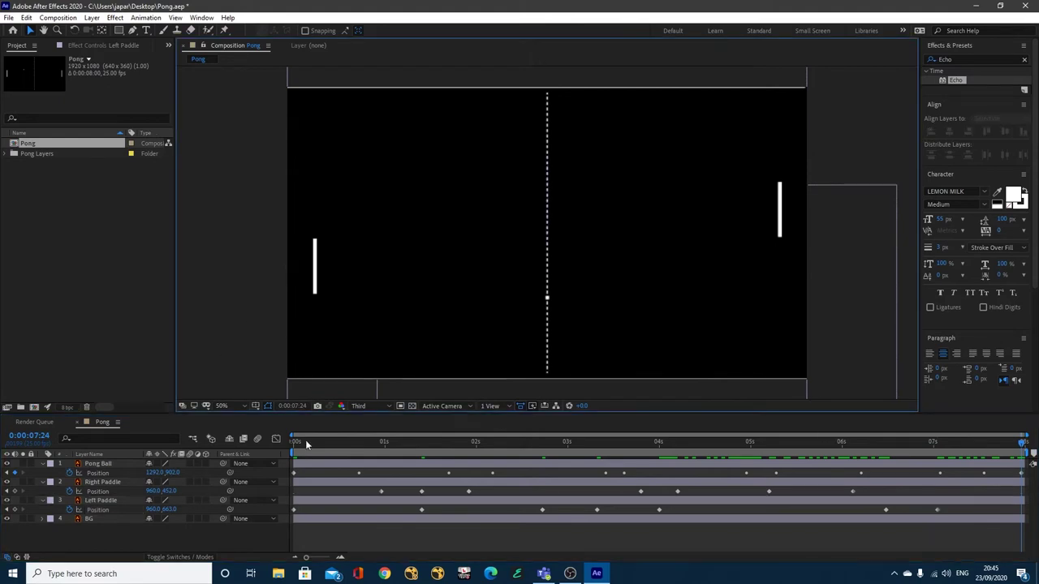
pyautogui.click(295, 442)
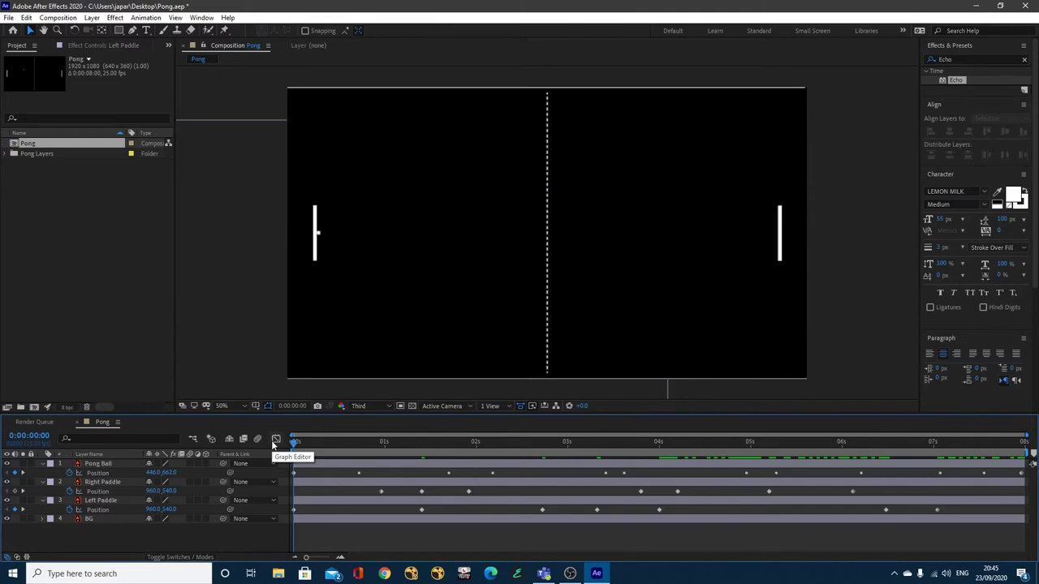
pyautogui.press('space')
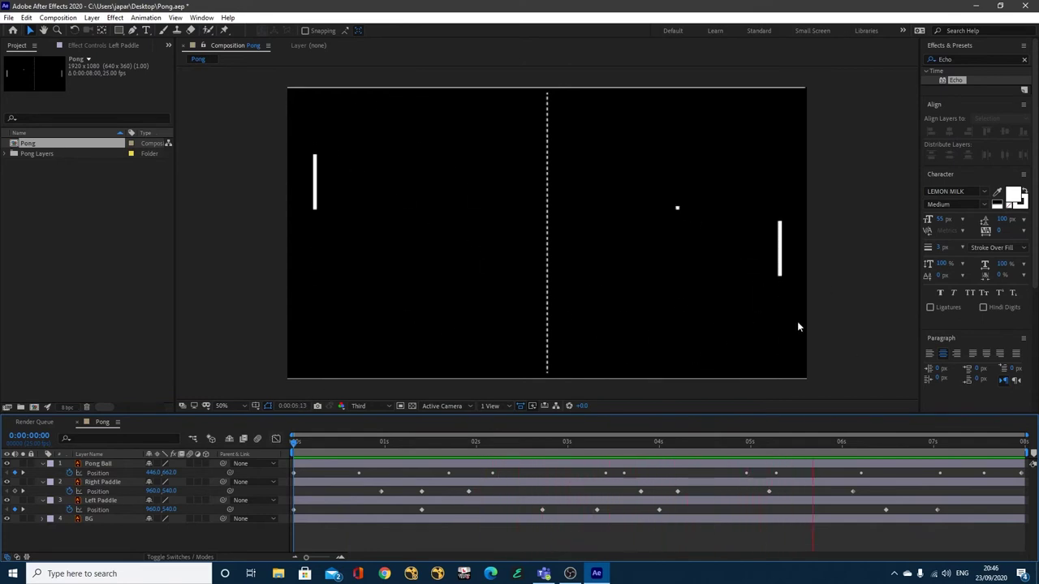
pyautogui.press('space')
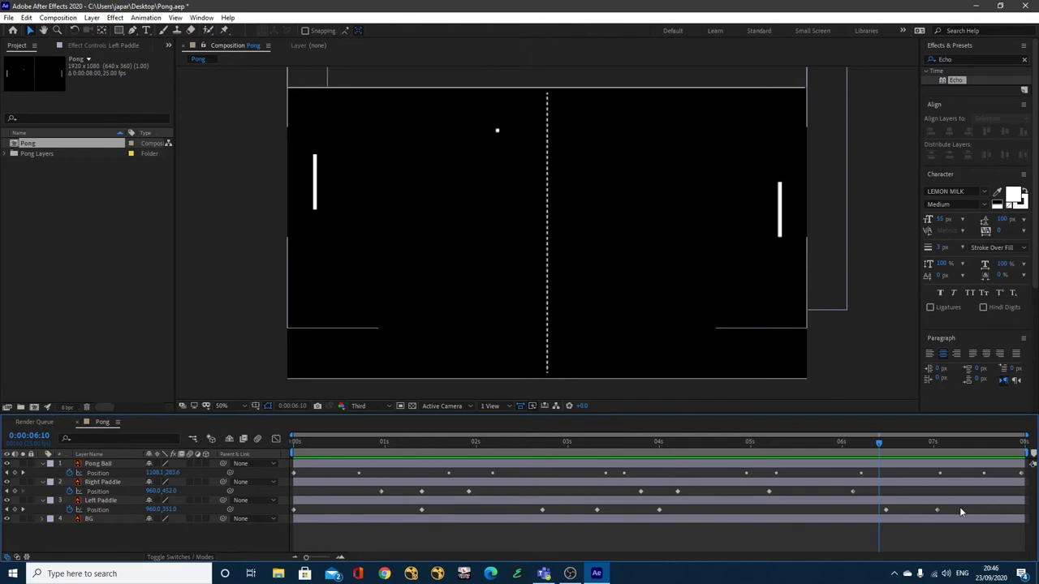
# Apply Easy Ease to all Position keyframes of the Left Paddle and the Right Paddle
pyautogui.moveTo(959, 506); pyautogui.dragTo(309, 514)
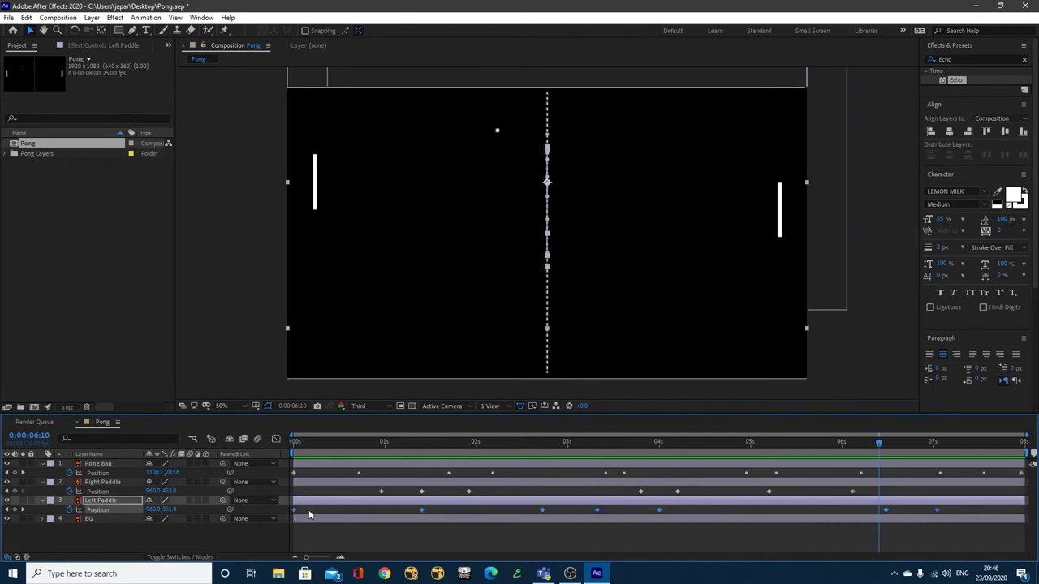
pyautogui.rightClick(421, 515)
pyautogui.moveTo(444, 504)
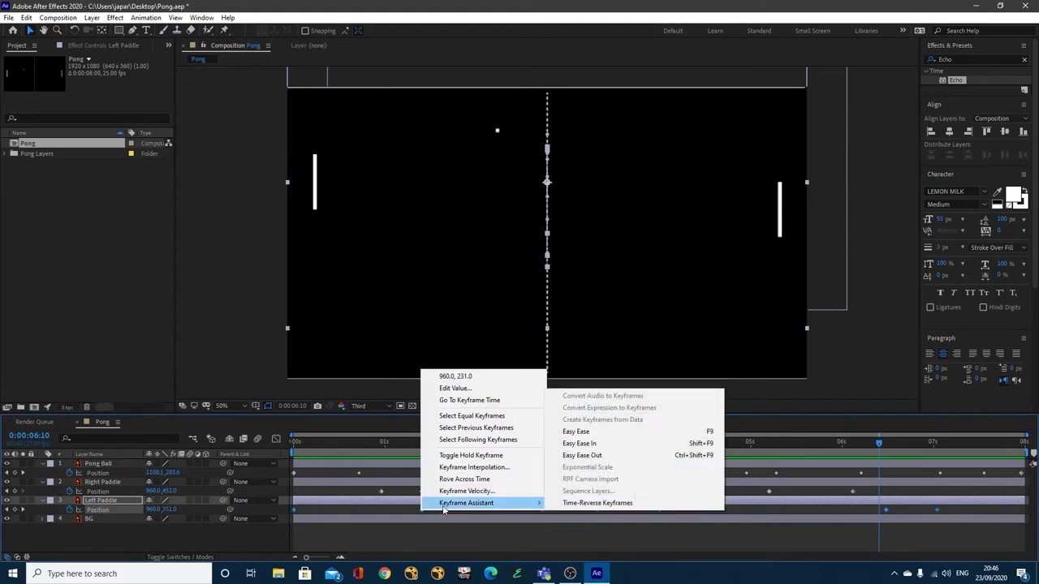
pyautogui.click(584, 431)
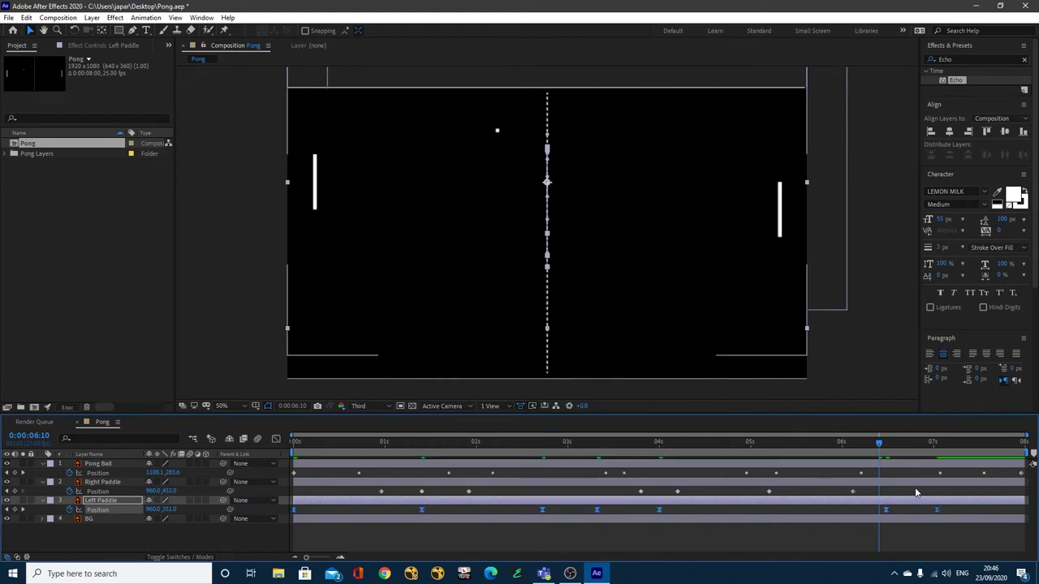
pyautogui.moveTo(915, 490); pyautogui.dragTo(377, 490)
pyautogui.rightClick(382, 489)
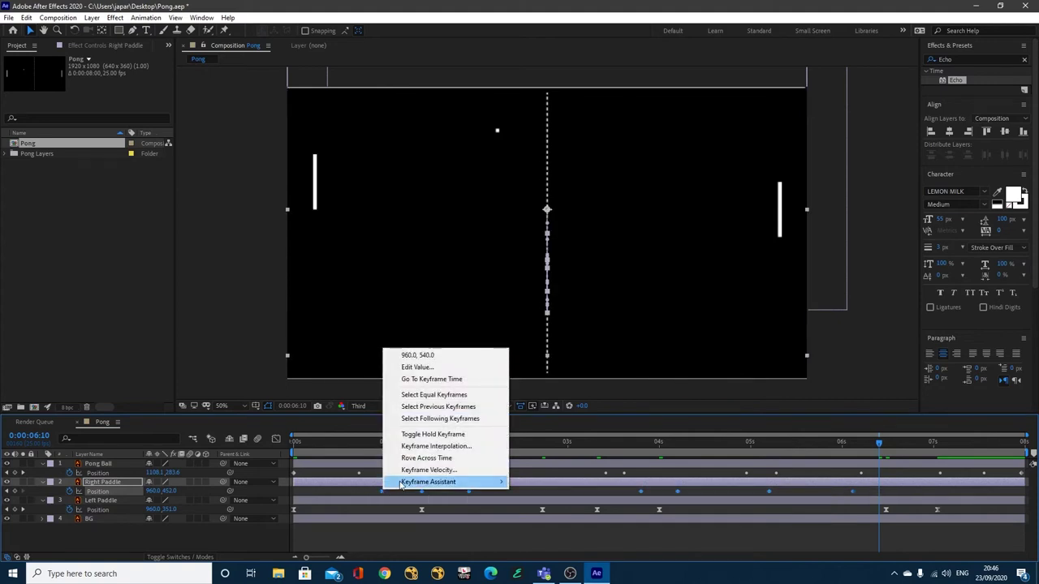
pyautogui.moveTo(472, 487)
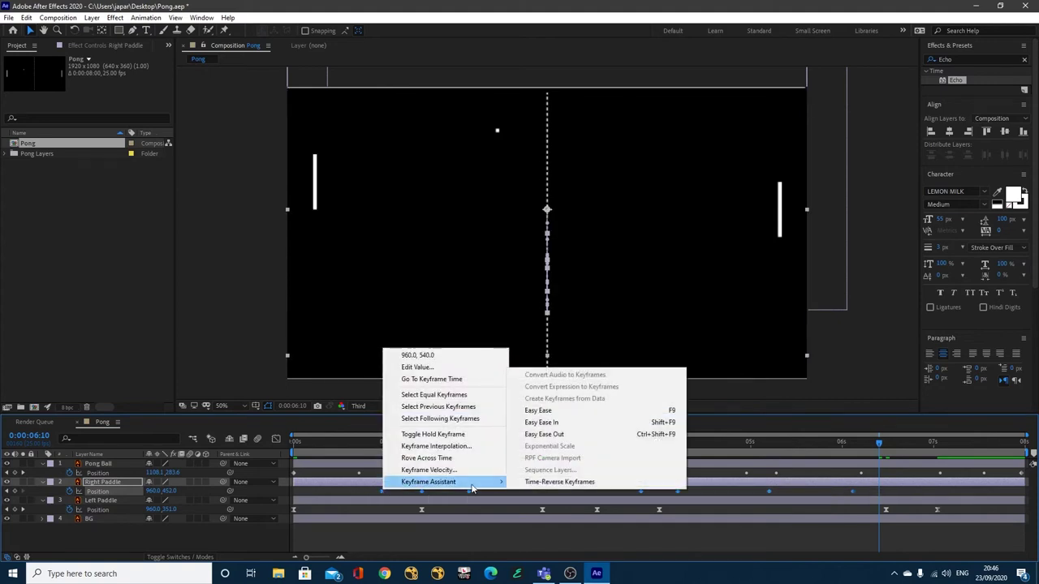
pyautogui.click(538, 410)
# Deselect everything, jump to frame 0 and start the preview
pyautogui.hotkey('ctrl', 'shift', 'a')
pyautogui.press('Home')
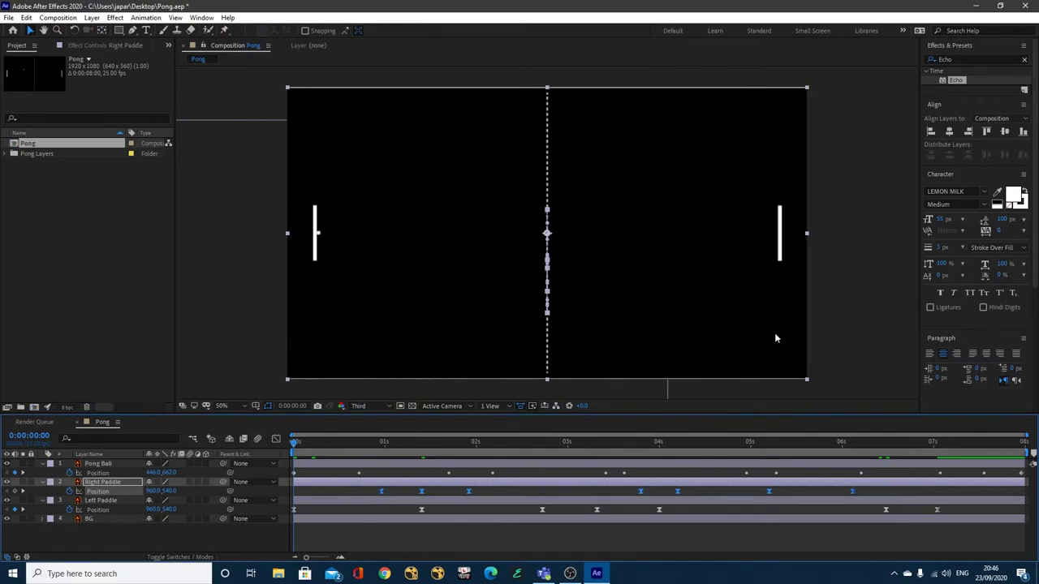
pyautogui.press('space')
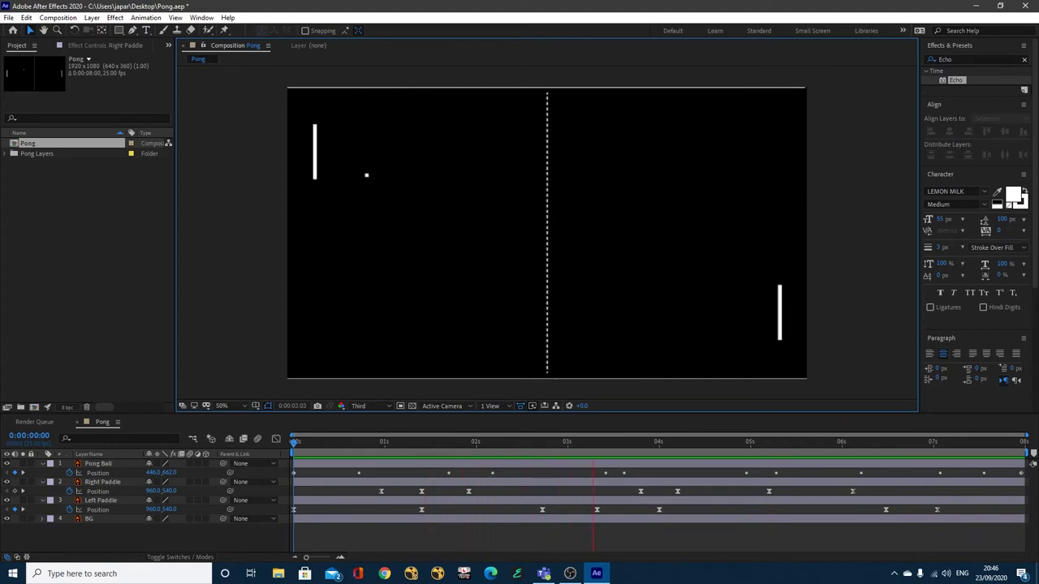
# Stop the preview, go to 0:00:02:09 and select the Right Paddle layer
pyautogui.hotkey('alt', 'Tab')
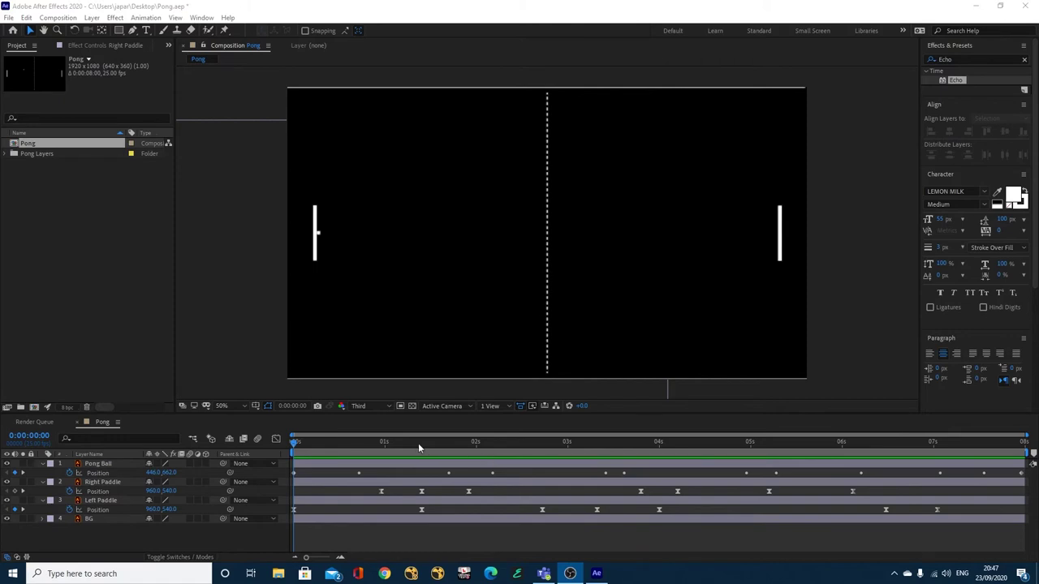
pyautogui.moveTo(418, 443); pyautogui.dragTo(510, 449)
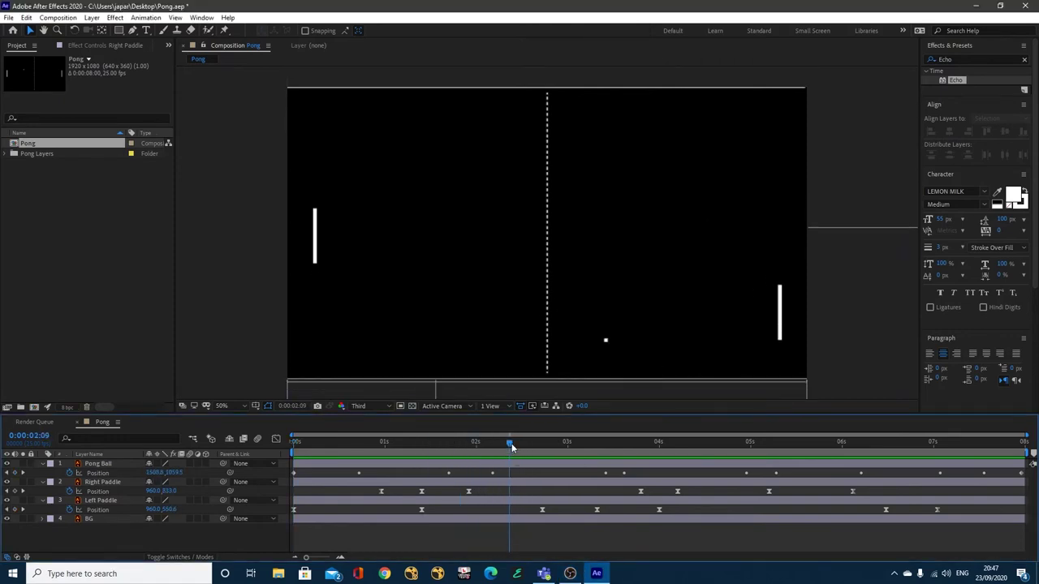
pyautogui.click(102, 483)
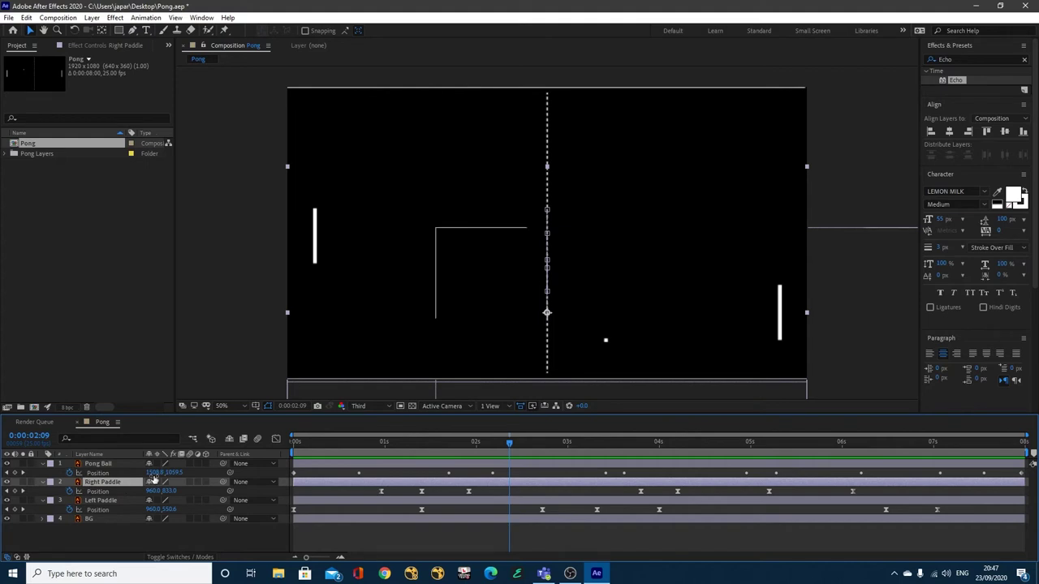
# Pre-compose the Right Paddle layer from the Layer menu as 'Right Paddle Wiggle'
pyautogui.click(92, 18)
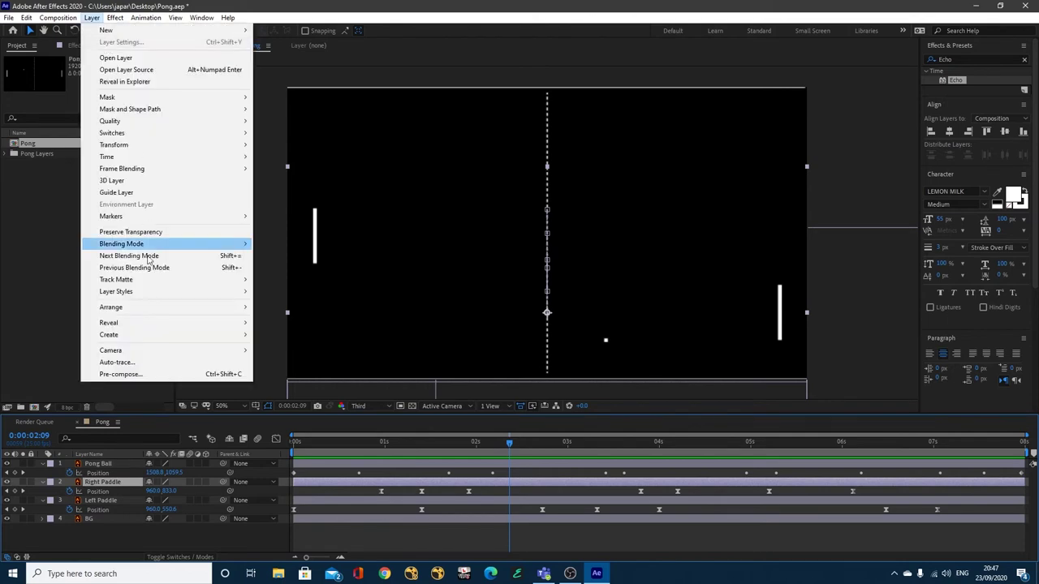
pyautogui.click(119, 374)
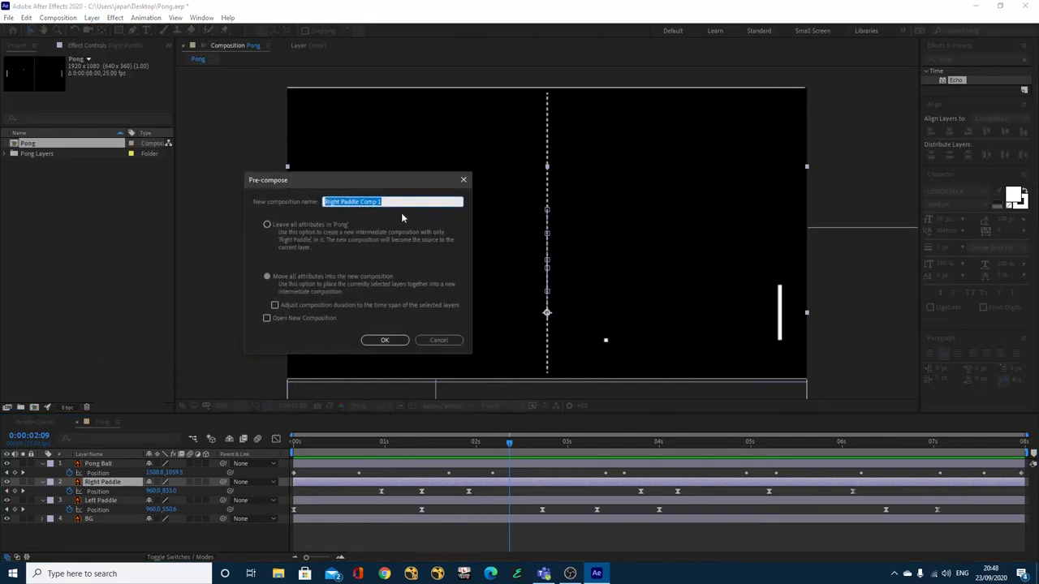
pyautogui.write('Right')
pyautogui.click(389, 340)
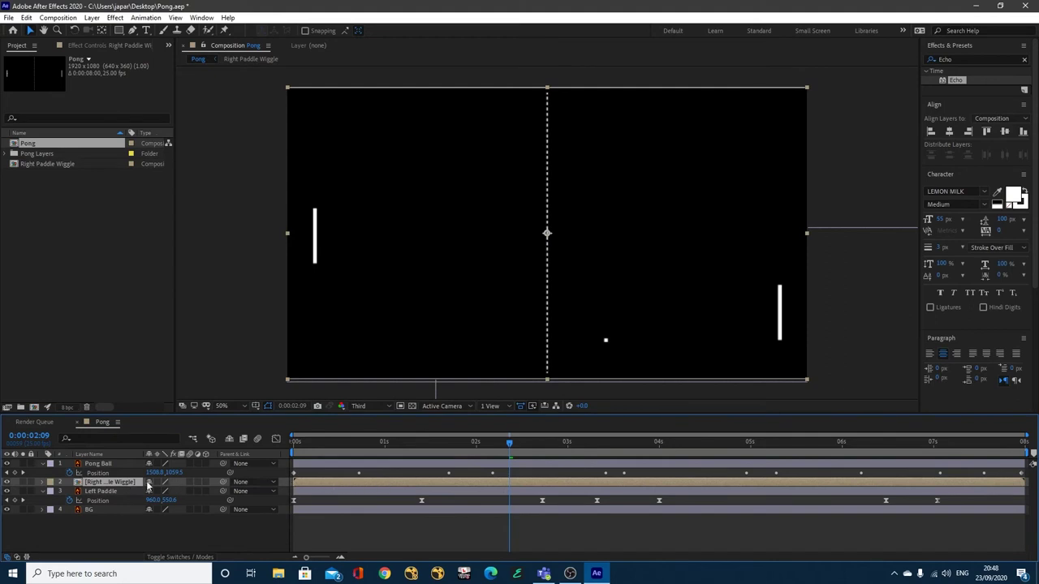
# View the Right Paddle's Position keyframes inside the precomp, then show Right Paddle Wiggle's Position in Pong
pyautogui.doubleClick(100, 483)
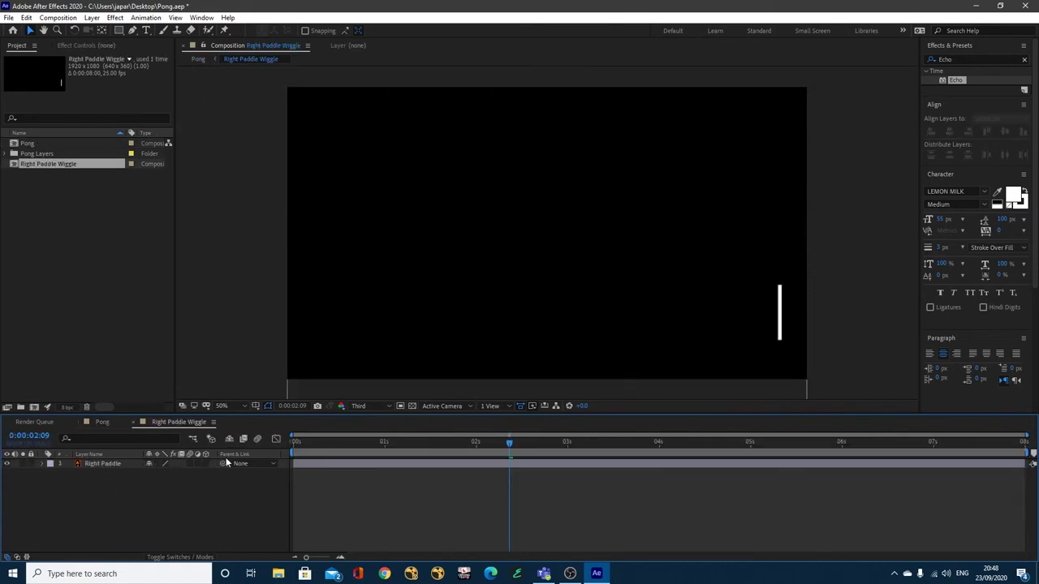
pyautogui.click(322, 442)
pyautogui.moveTo(342, 443); pyautogui.dragTo(601, 442)
pyautogui.click(520, 463)
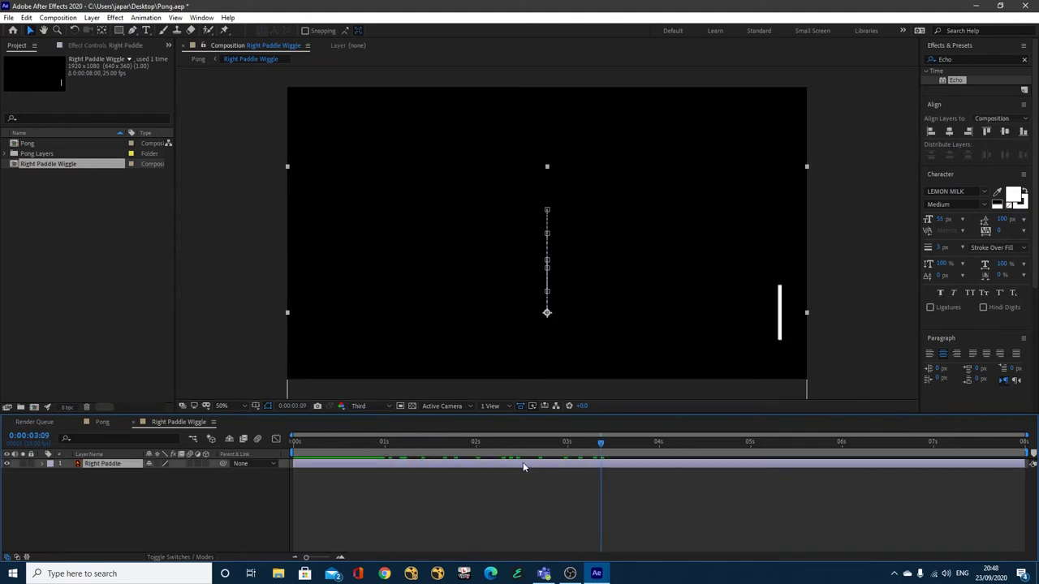
pyautogui.press('p')
pyautogui.click(102, 422)
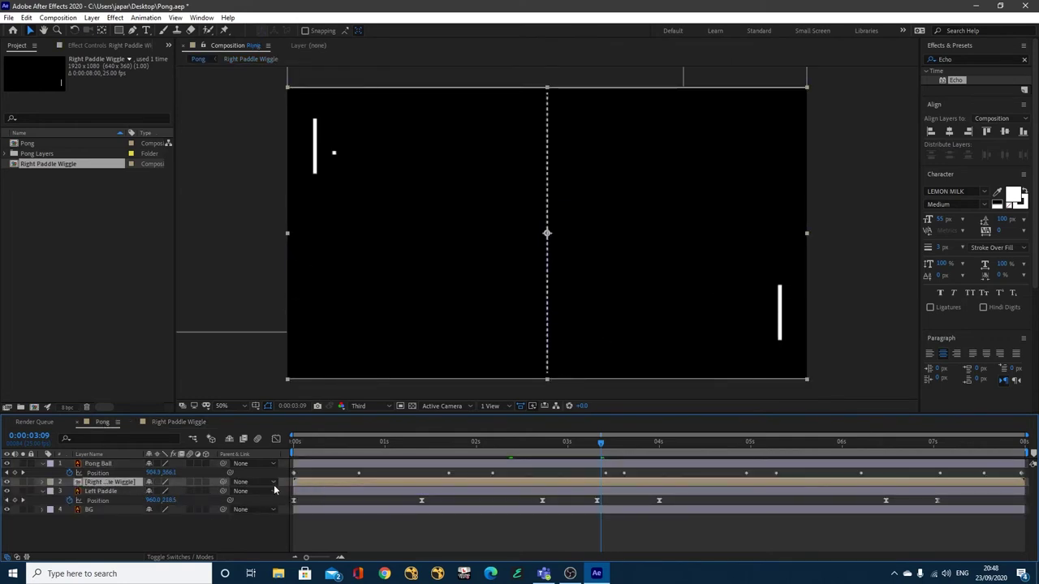
pyautogui.press('p')
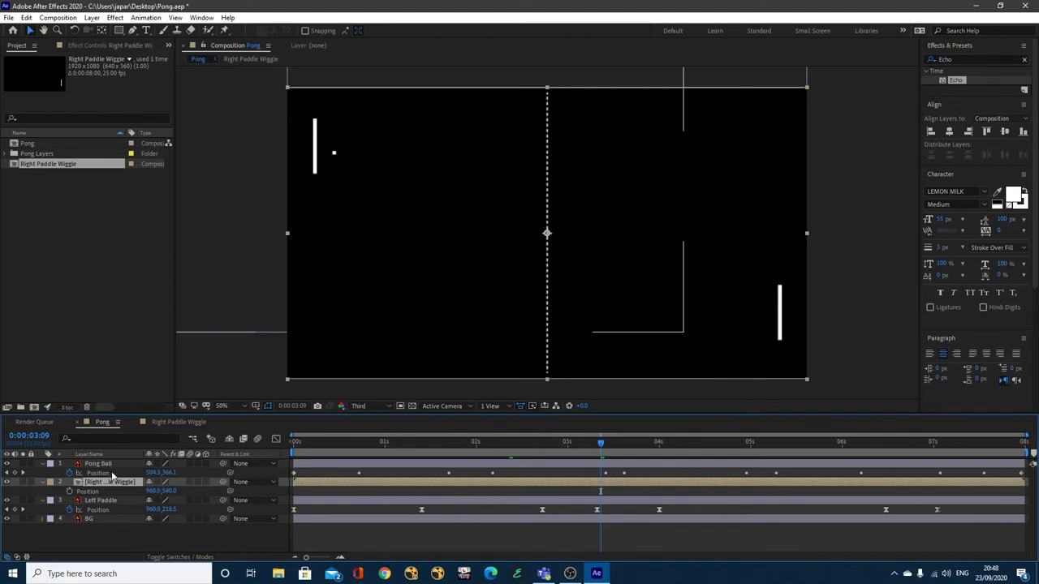
pyautogui.doubleClick(100, 481)
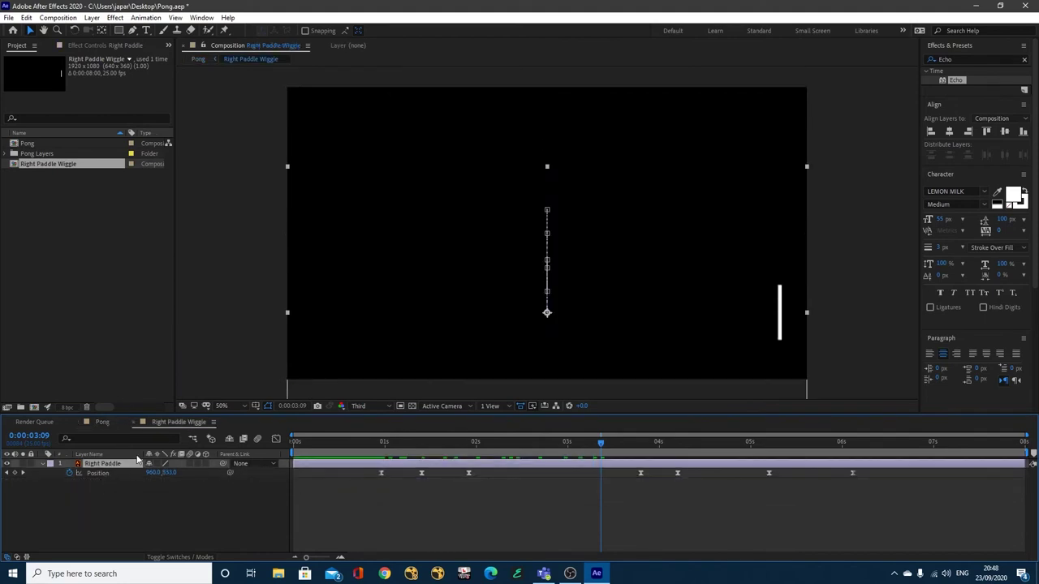
pyautogui.click(102, 422)
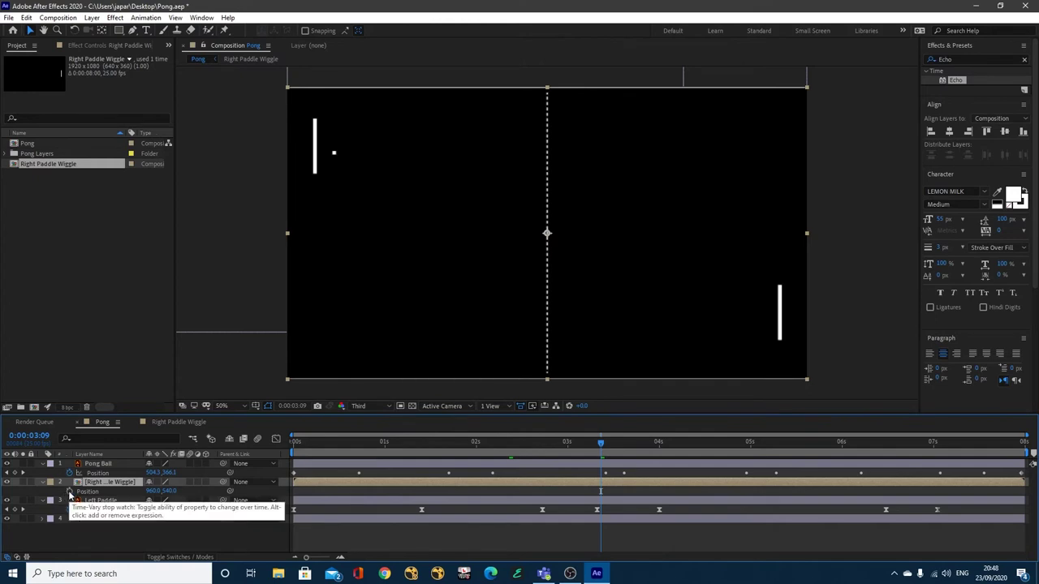
# Give Right Paddle Wiggle's Position the expression [position[0],wiggle(4,90)[1]], then return to frame 0
pyautogui.keyDown('alt'); pyautogui.click(70, 493); pyautogui.keyUp('alt')
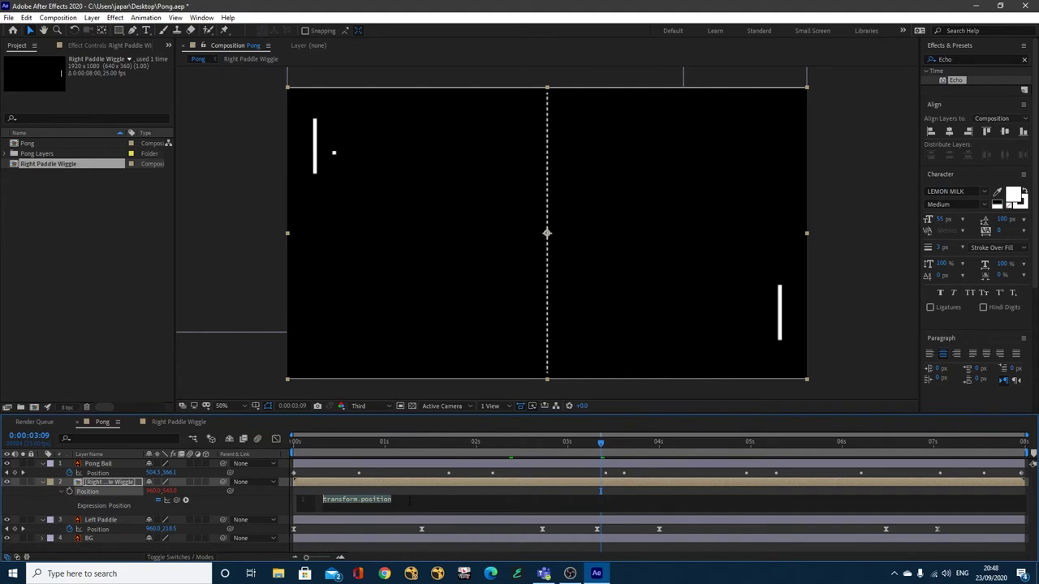
pyautogui.press('BackSpace')
pyautogui.write('[postio')
pyautogui.press('BackSpace')
pyautogui.press('BackSpace')
pyautogui.press('BackSpace')
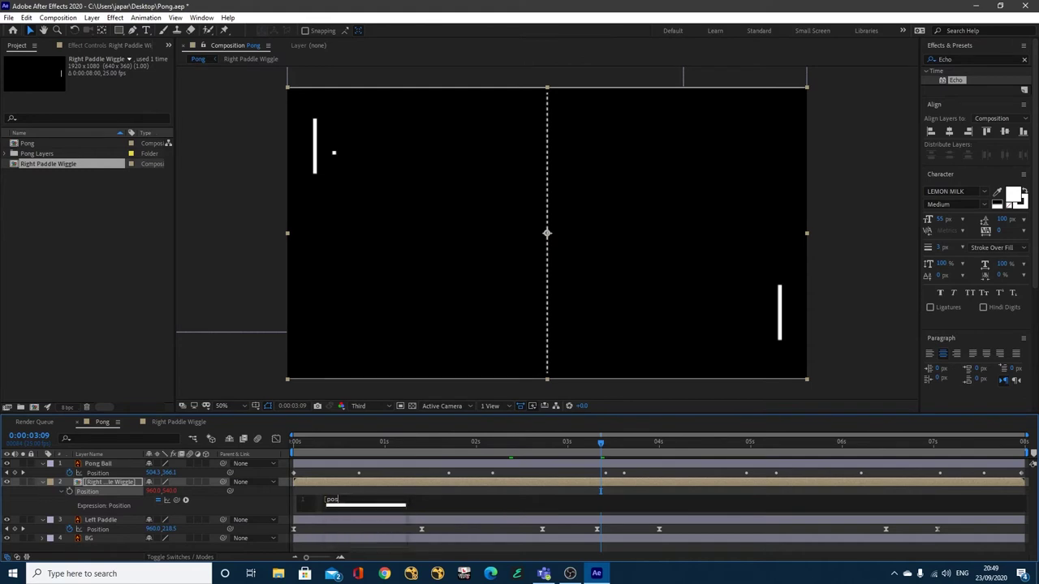
pyautogui.write('ition')
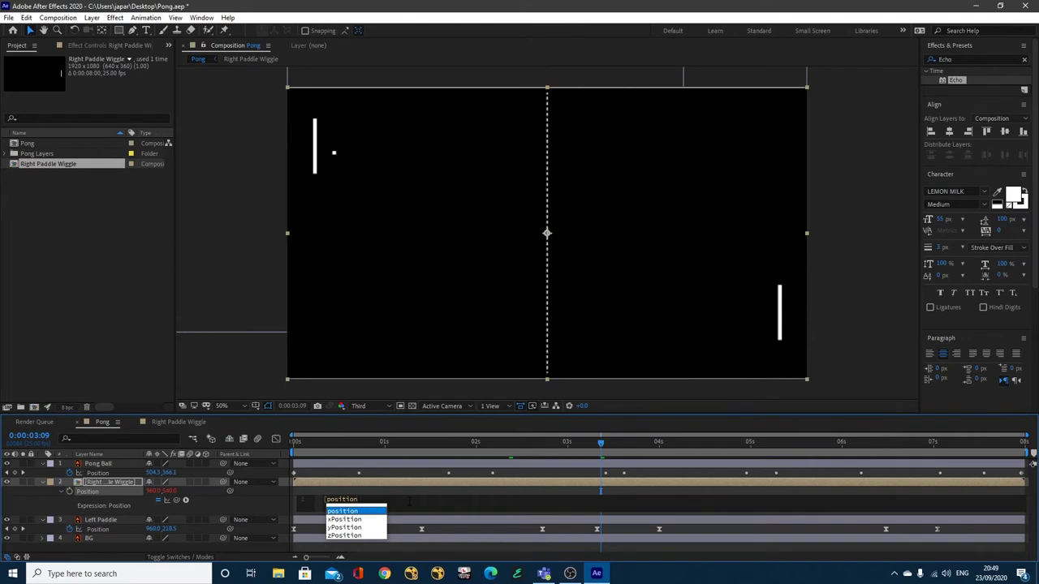
pyautogui.write('[0]')
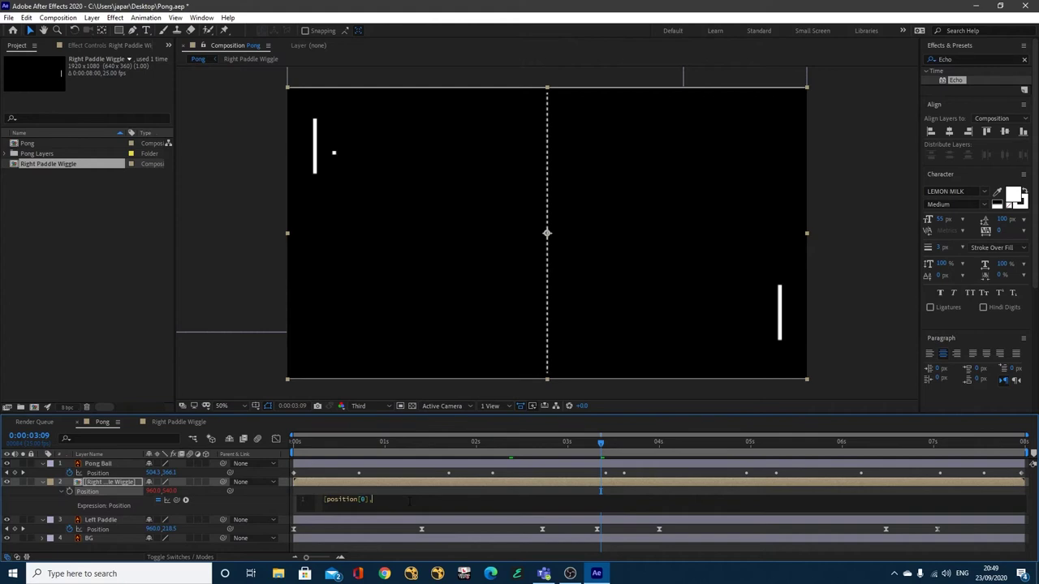
pyautogui.write(',wiggle')
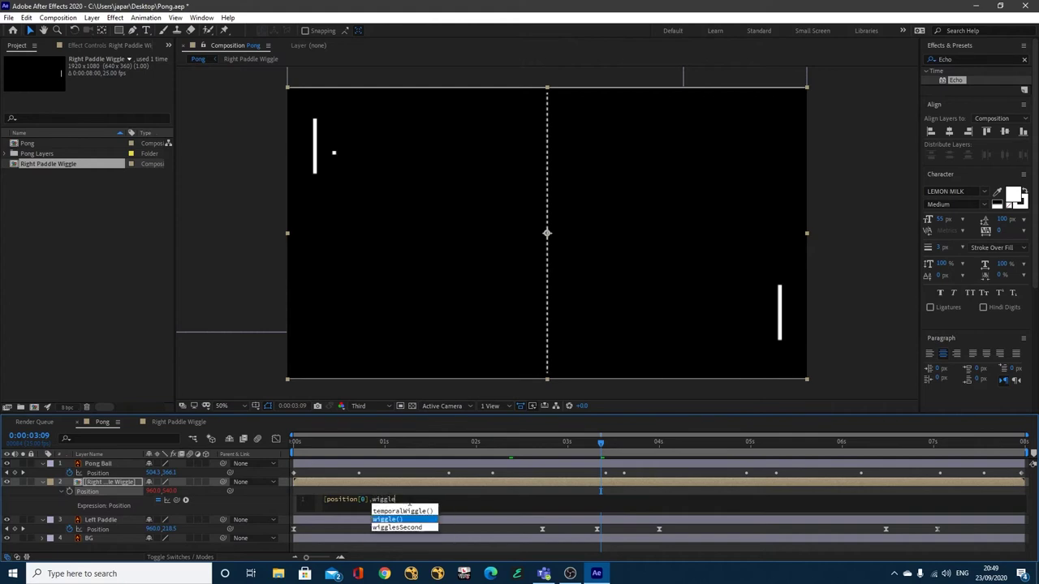
pyautogui.press('Return')
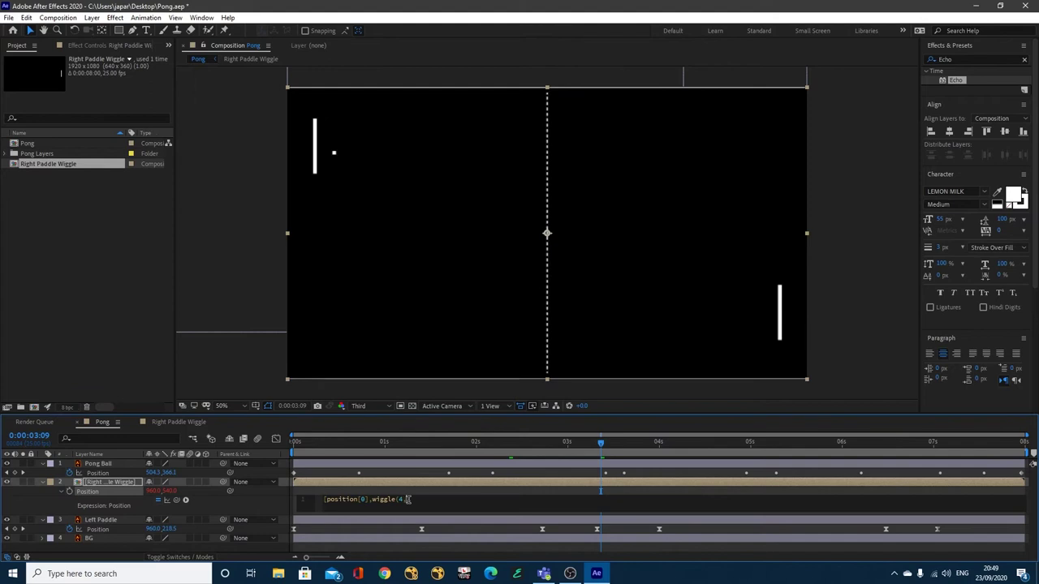
pyautogui.write(',3')
pyautogui.write('90)[1')
pyautogui.click(860, 322)
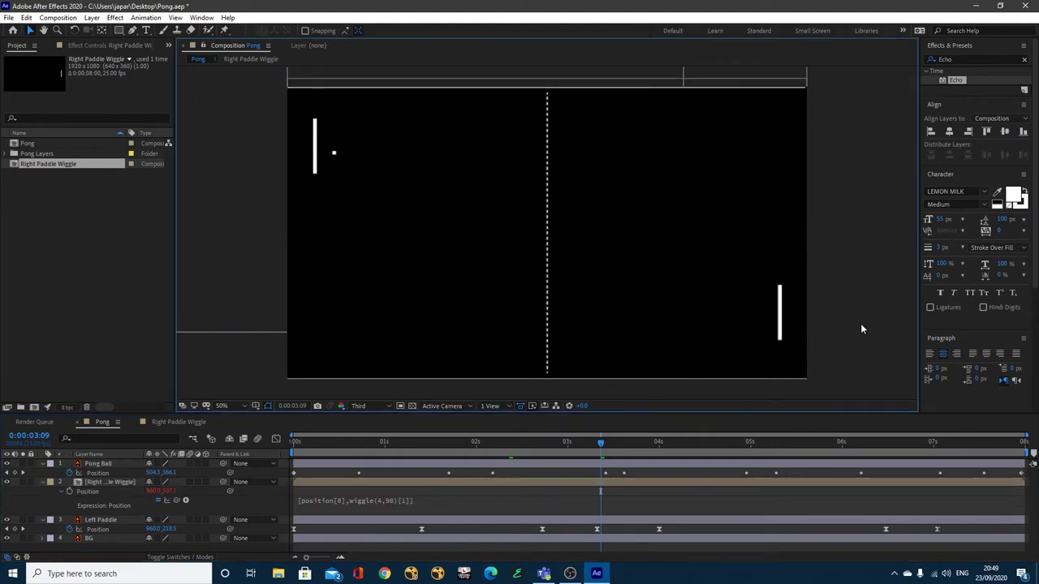
pyautogui.moveTo(481, 445); pyautogui.dragTo(253, 443)
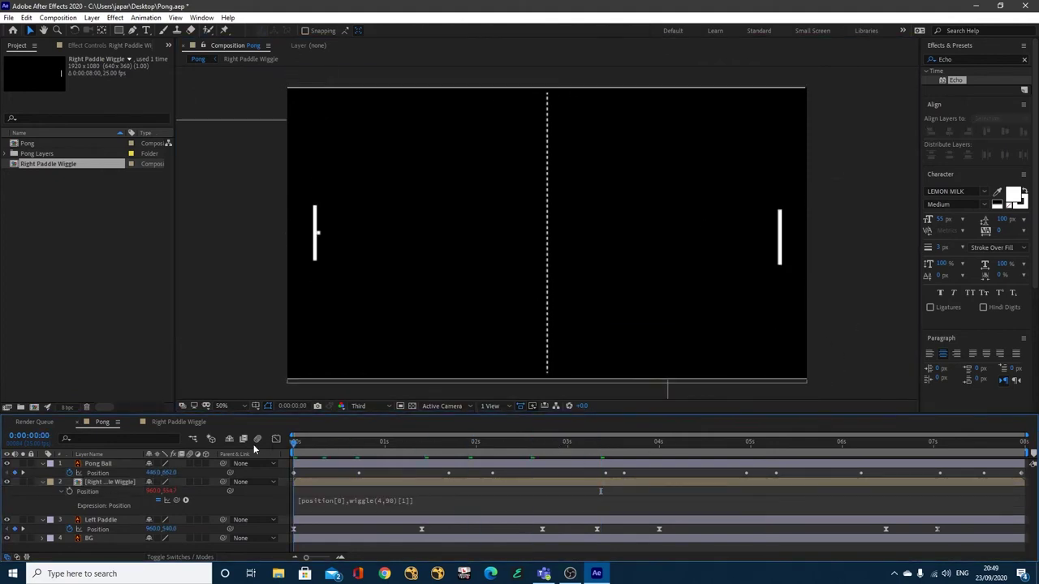
# Play the preview to watch the right paddle jitter vertically while meeting the ball
pyautogui.press('space')
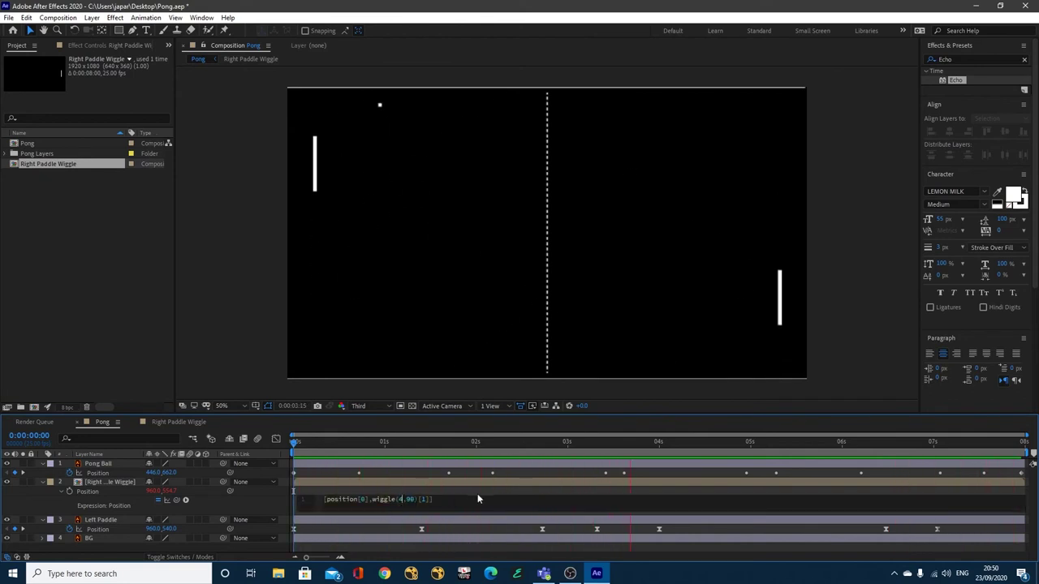
# Change the wiggle frequency in the Position expression to 20
pyautogui.write('1')
pyautogui.press('BackSpace')
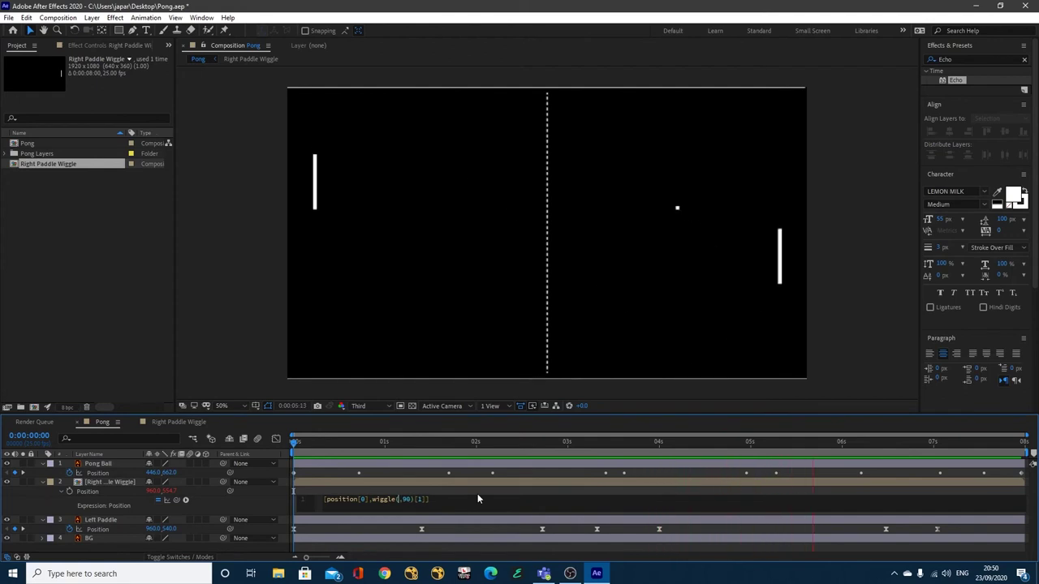
pyautogui.write('20')
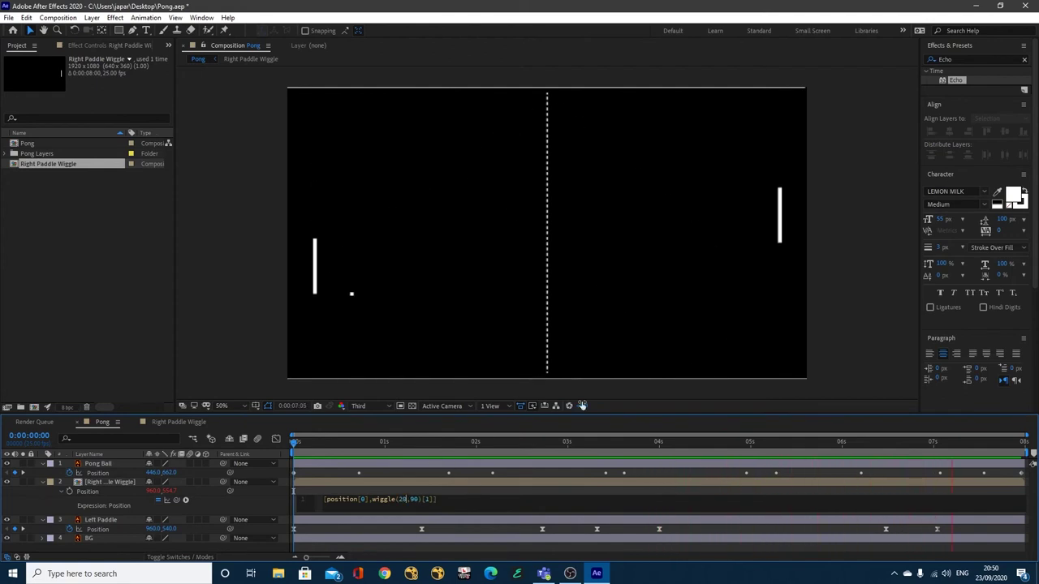
pyautogui.click(849, 297)
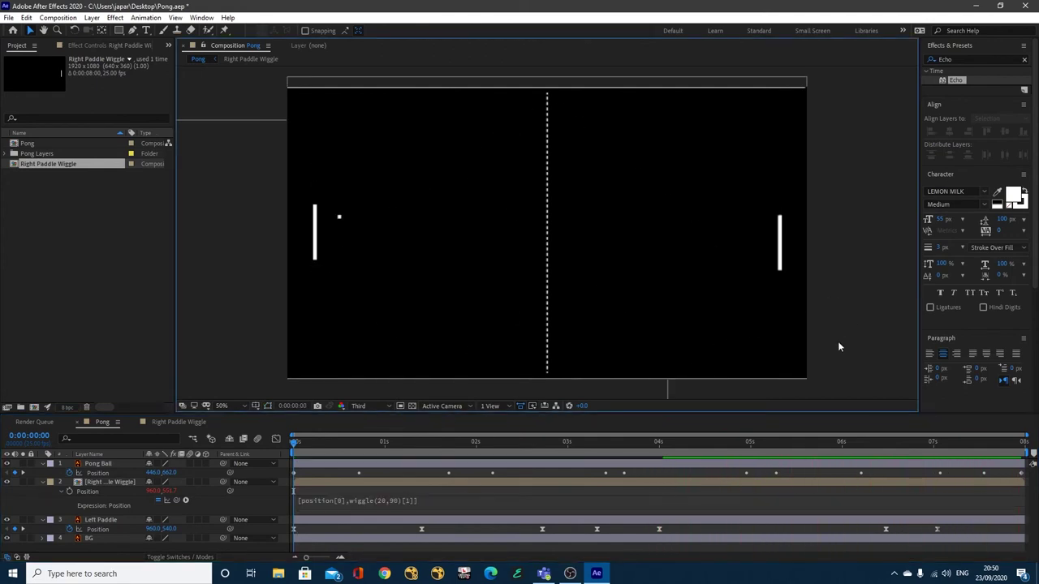
# Raise the wiggle amplitude to 190, giving wiggle(10,190), and preview it
pyautogui.click(436, 445)
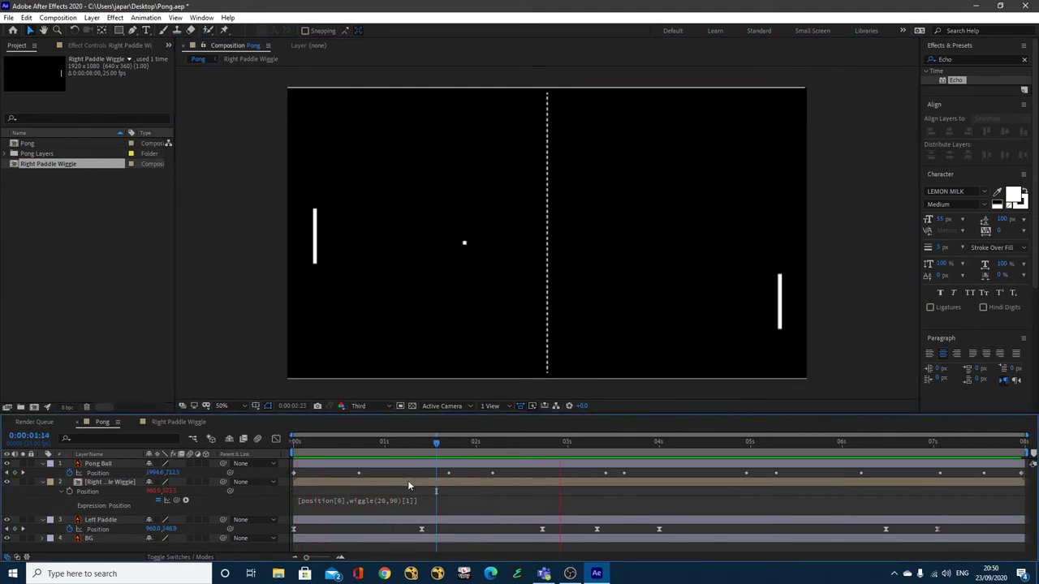
pyautogui.click(393, 501)
pyautogui.click(393, 501)
pyautogui.click(409, 501)
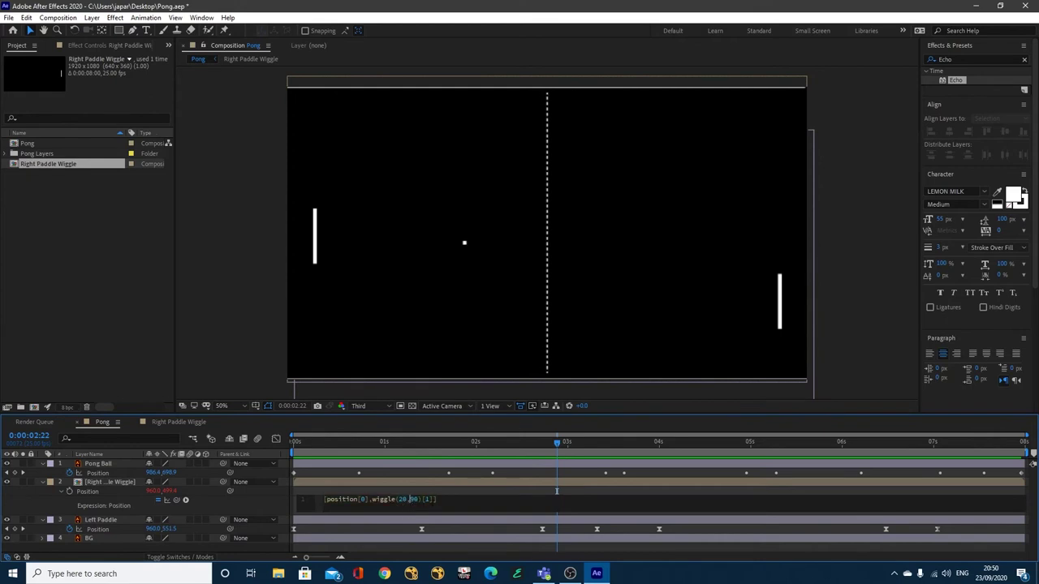
pyautogui.write('19')
pyautogui.click(478, 522)
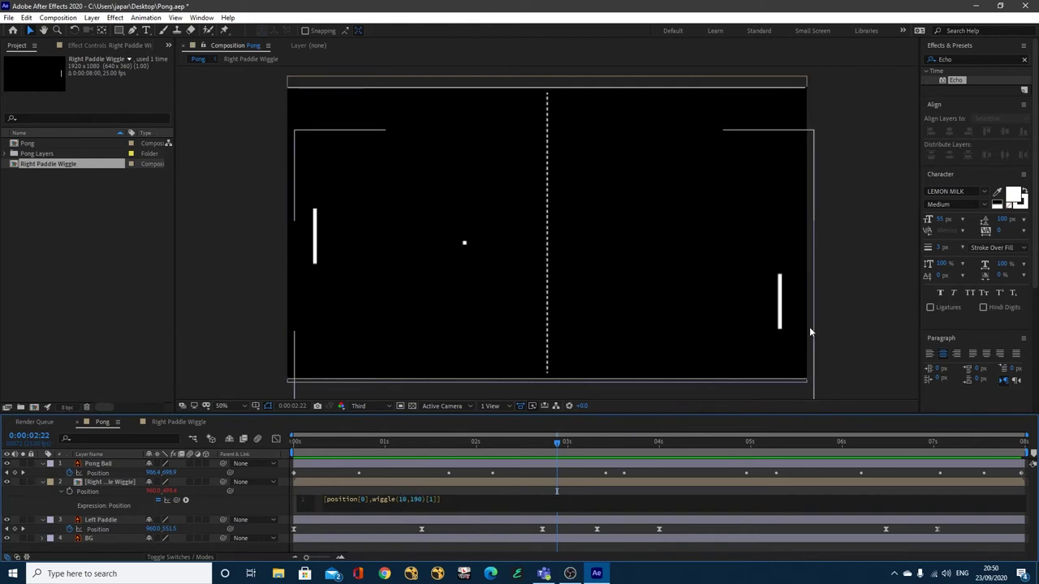
pyautogui.click(862, 310)
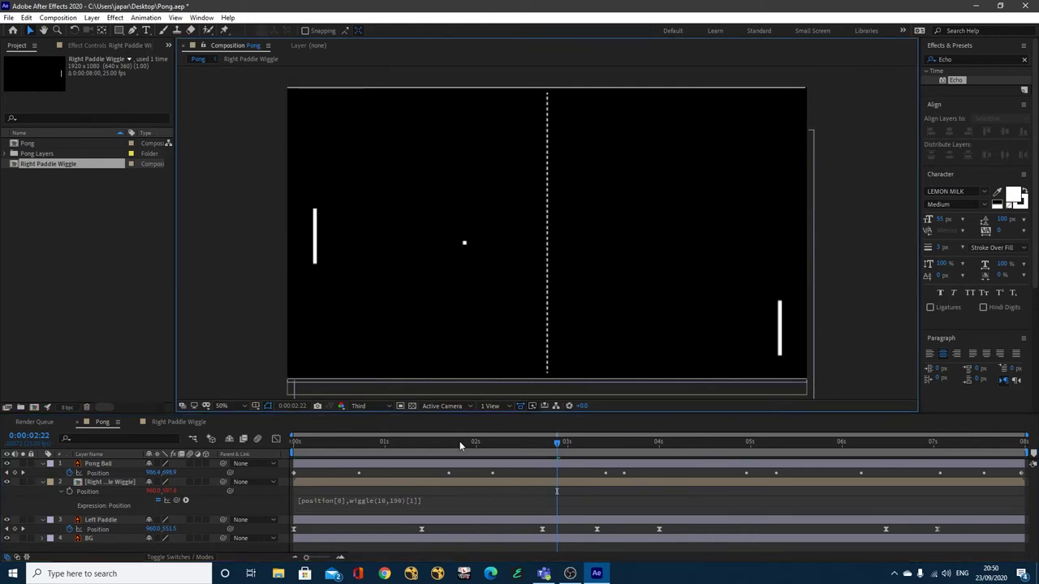
pyautogui.press('space')
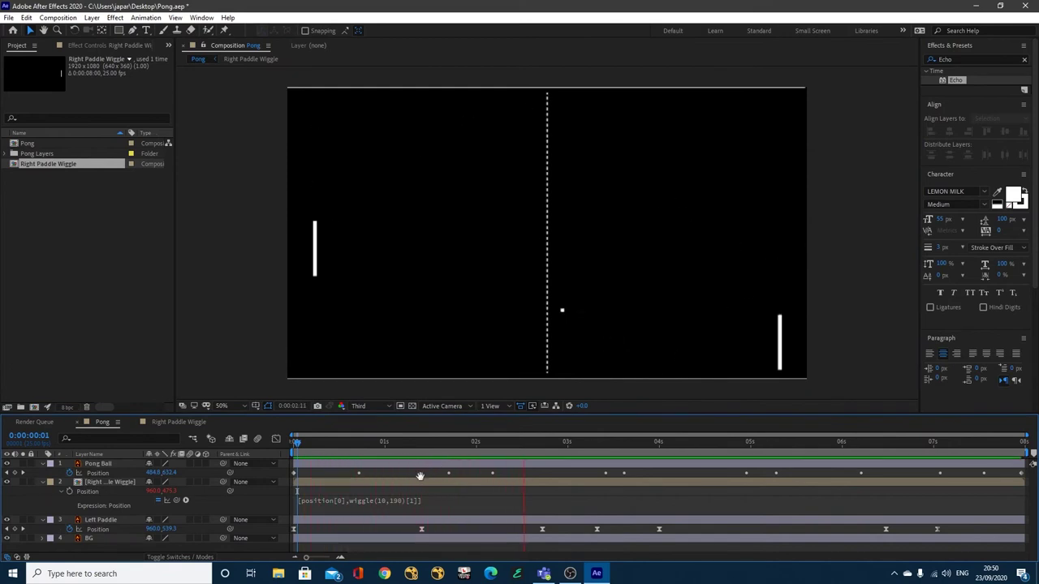
pyautogui.press('space')
# Restore the expression to wiggle(4,90) and play the preview
pyautogui.click(383, 500)
pyautogui.doubleClick(402, 498)
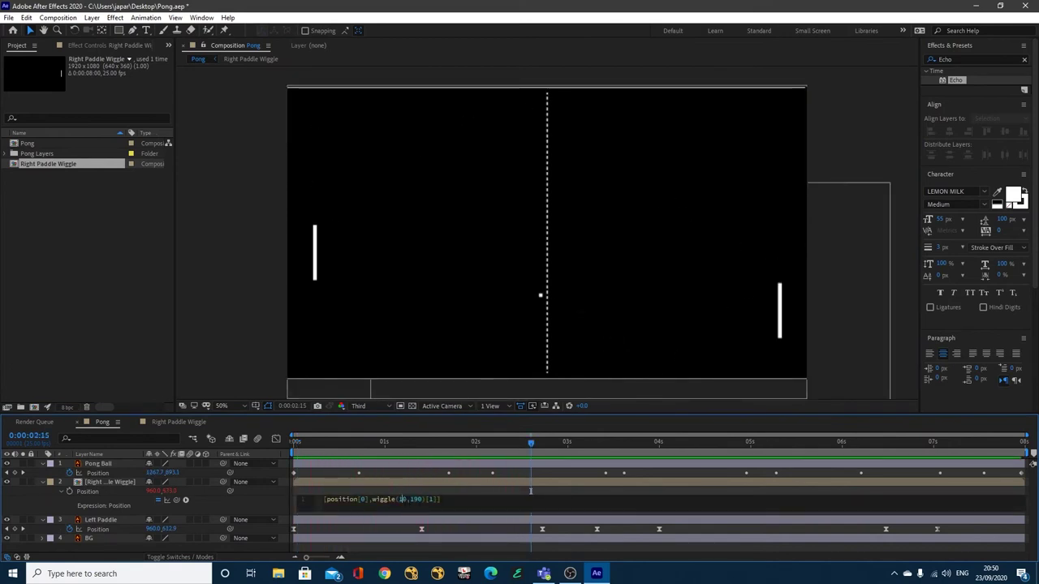
pyautogui.press('BackSpace')
pyautogui.write('4')
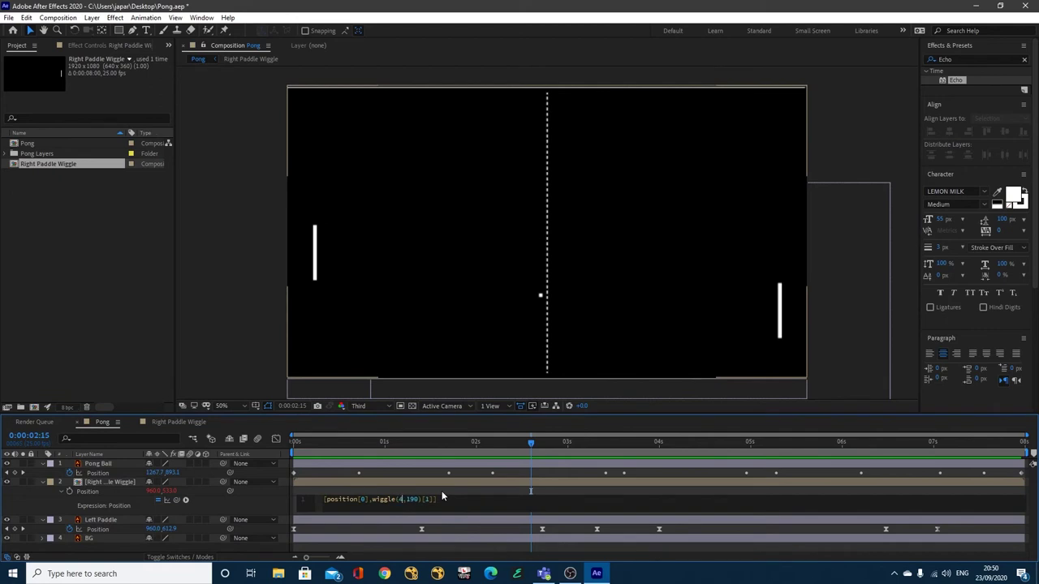
pyautogui.press('Delete')
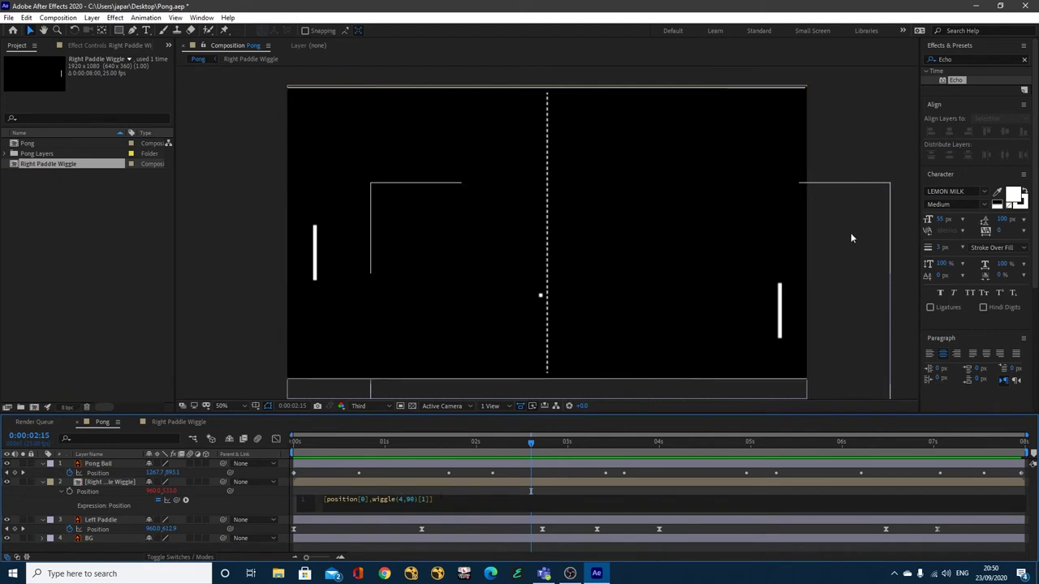
pyautogui.click(852, 136)
pyautogui.press('space')
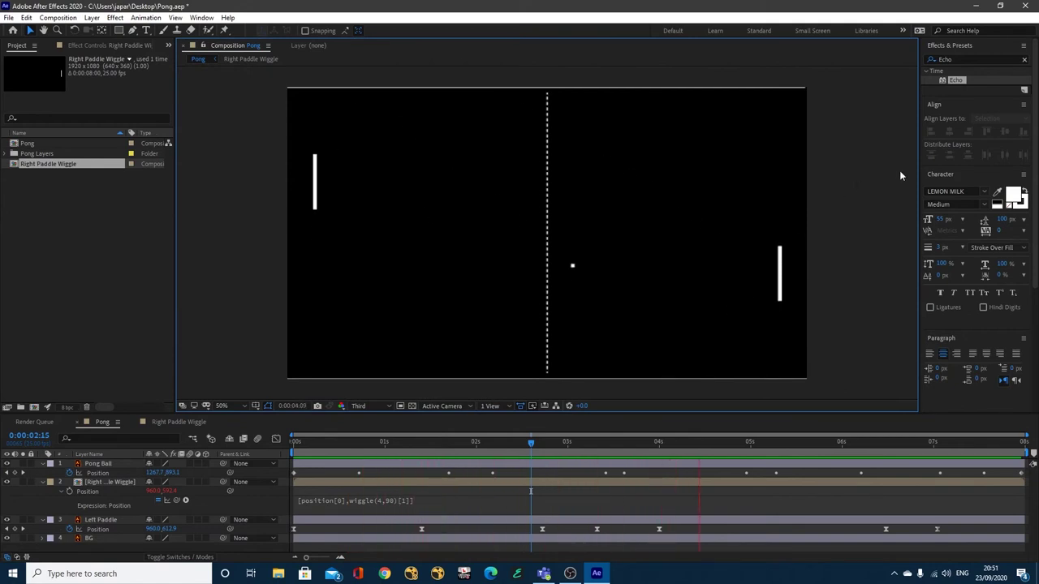
# Collapse layer 2, then pre-compose Left Paddle with Ctrl+Shift+C as 'Left Paddle Wiggle', moving all attributes
pyautogui.click(41, 482)
pyautogui.click(120, 491)
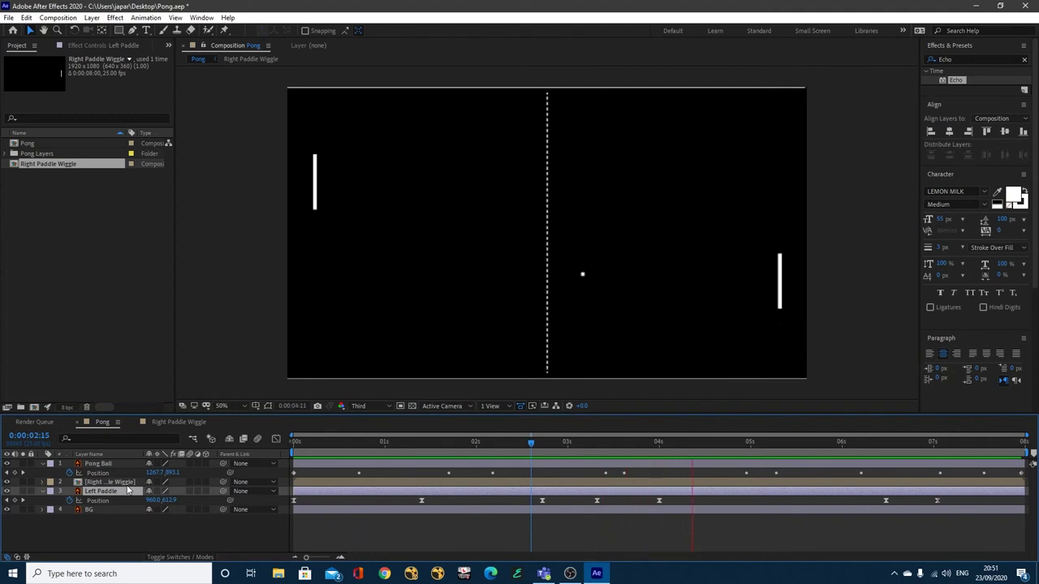
pyautogui.hotkey('ctrl', 'shift', 'c')
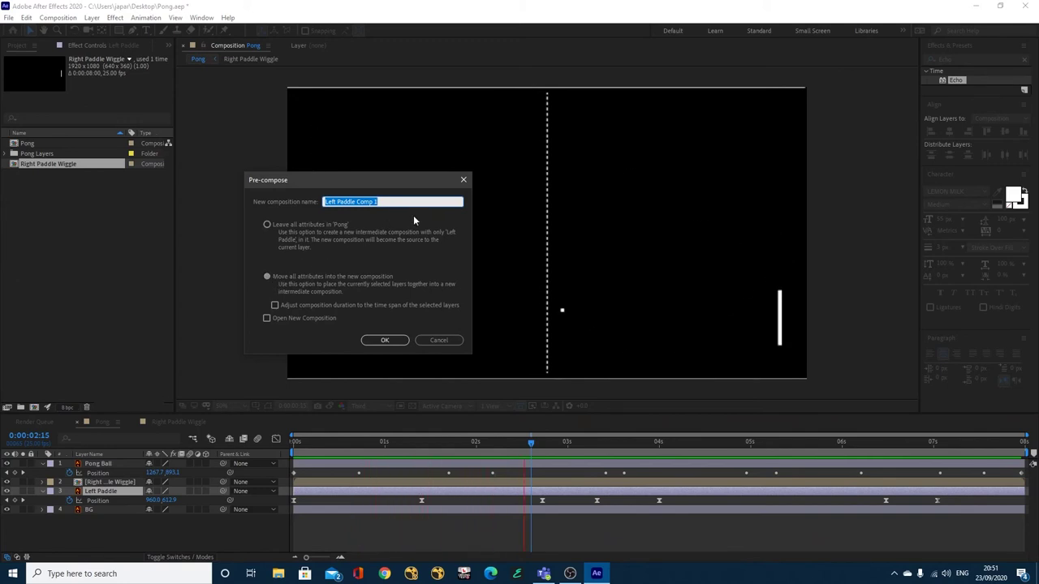
pyautogui.write('Left')
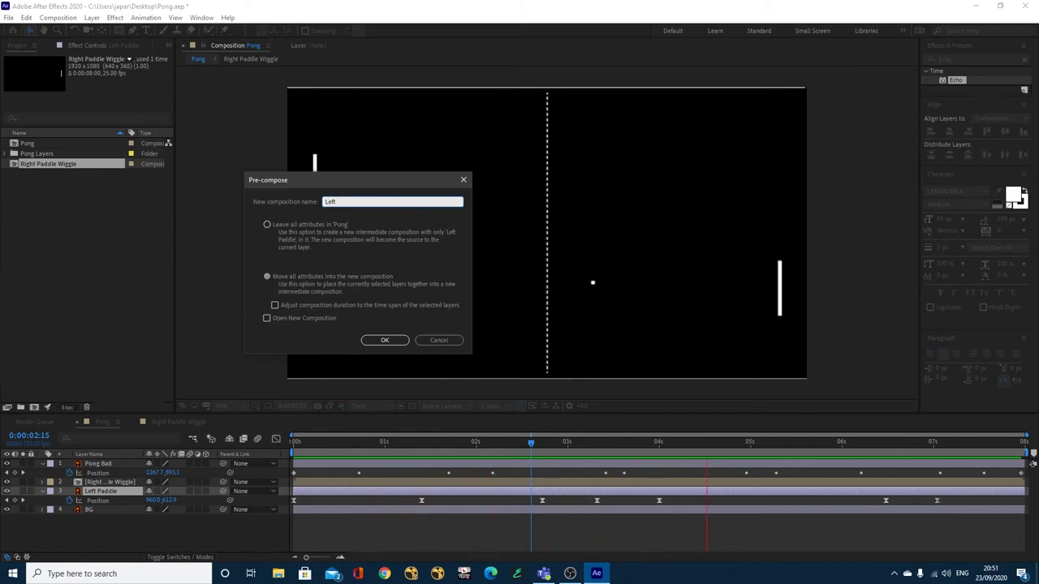
pyautogui.write(' PAddle Wi')
pyautogui.write('ggle')
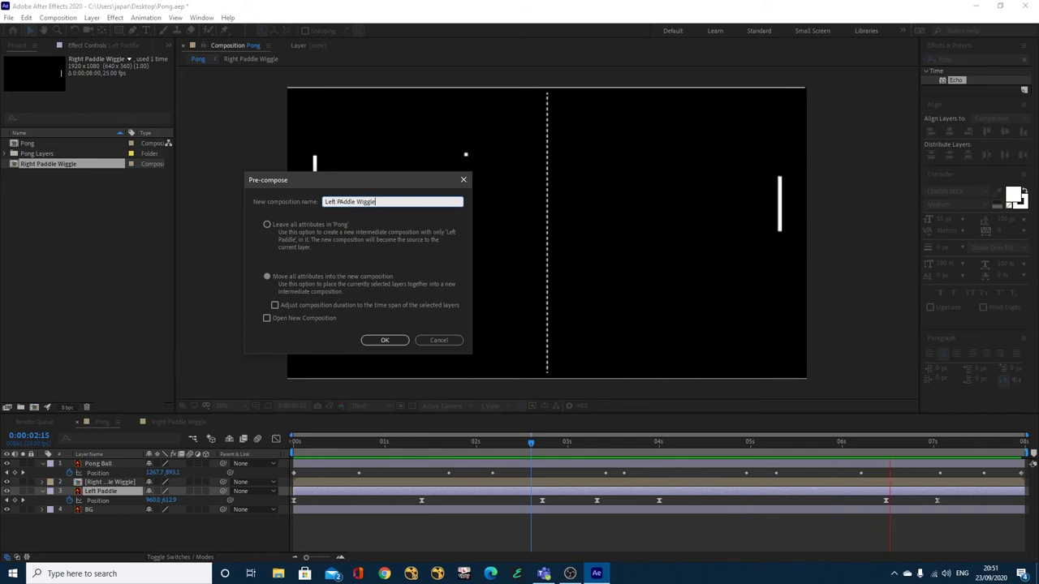
pyautogui.click(341, 201)
pyautogui.press('BackSpace')
pyautogui.write('a')
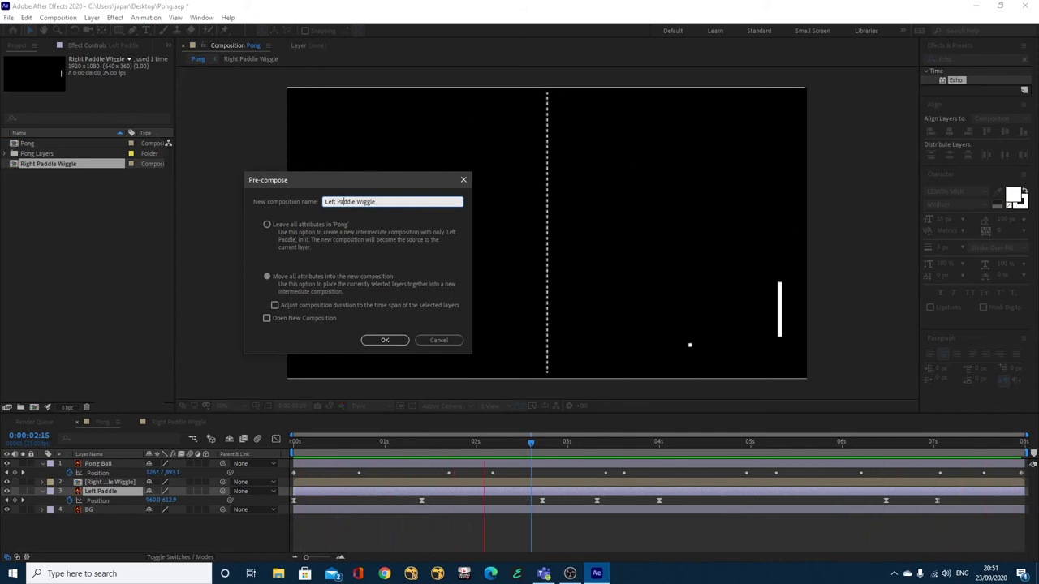
pyautogui.click(392, 340)
pyautogui.click(102, 527)
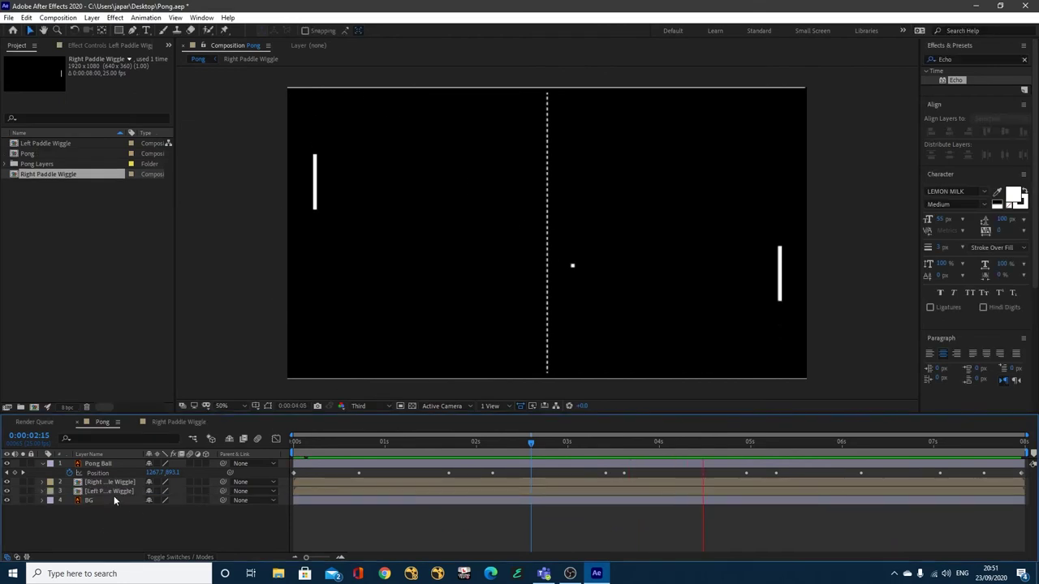
# Copy the right paddle's [position[0],wiggle(4,90)[1]] expression onto Left Paddle Wiggle's Position
pyautogui.click(123, 490)
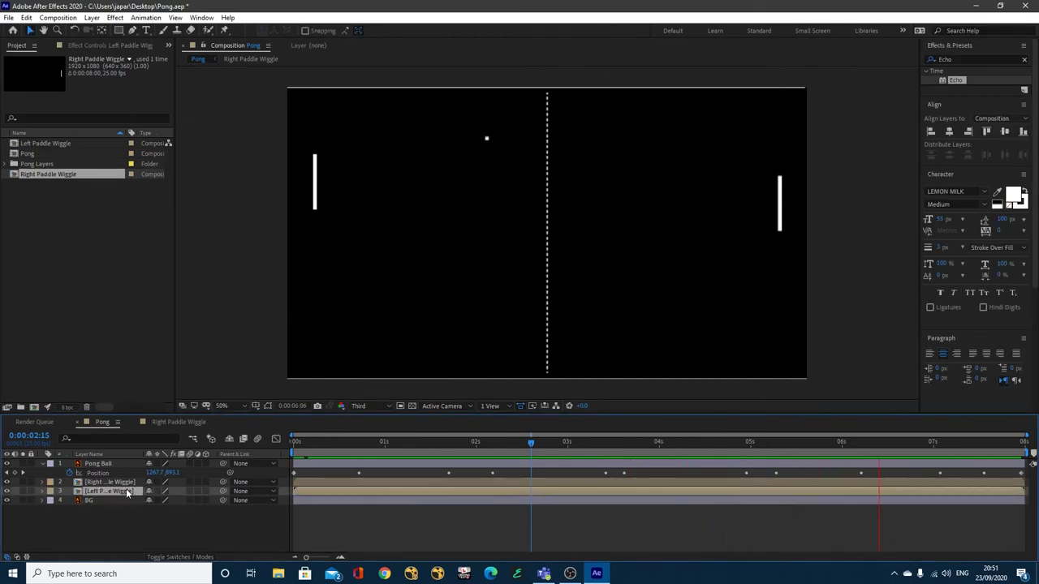
pyautogui.press('p')
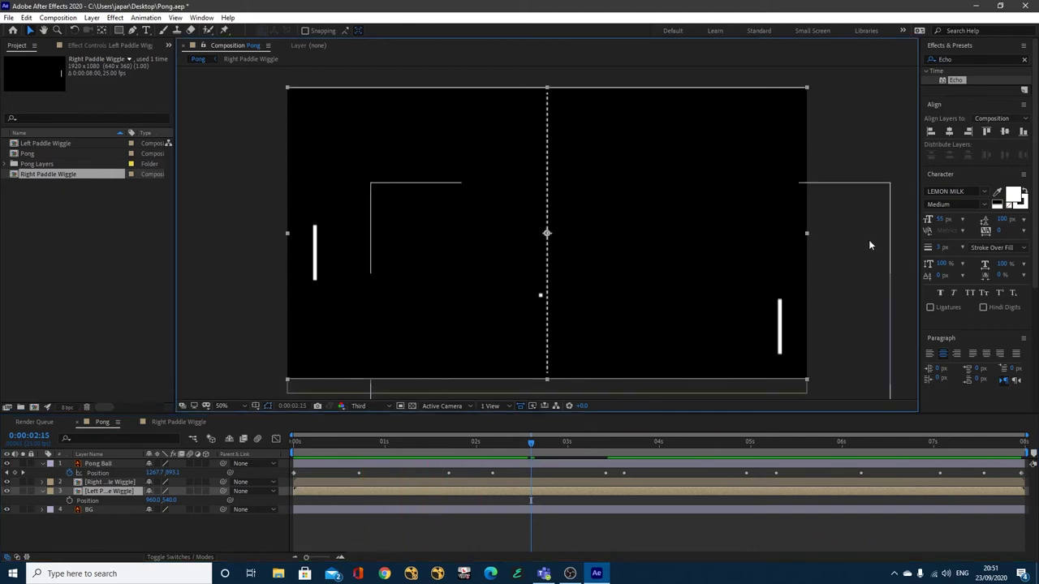
pyautogui.click(312, 482)
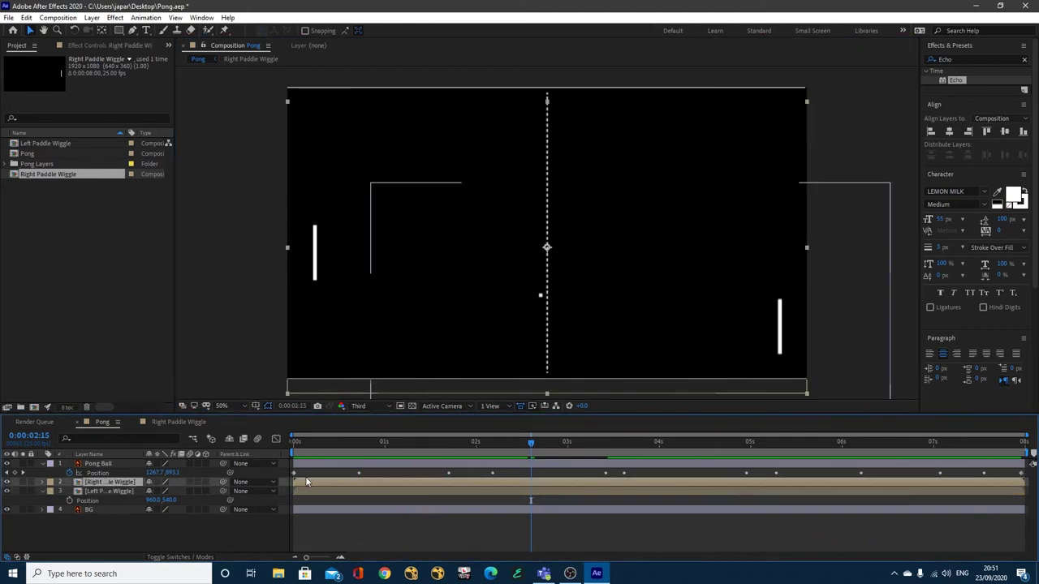
pyautogui.press('p')
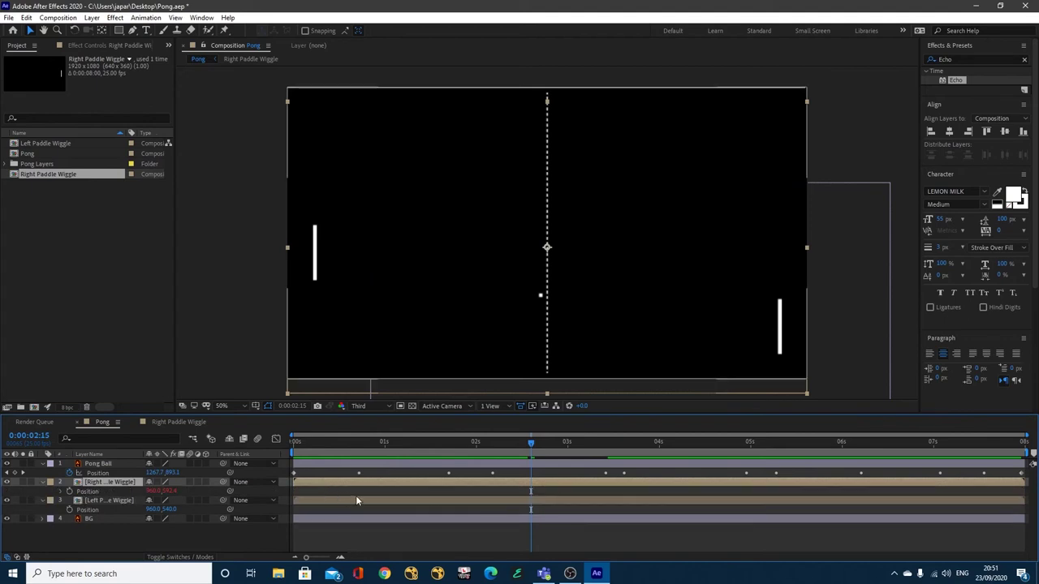
pyautogui.click(61, 492)
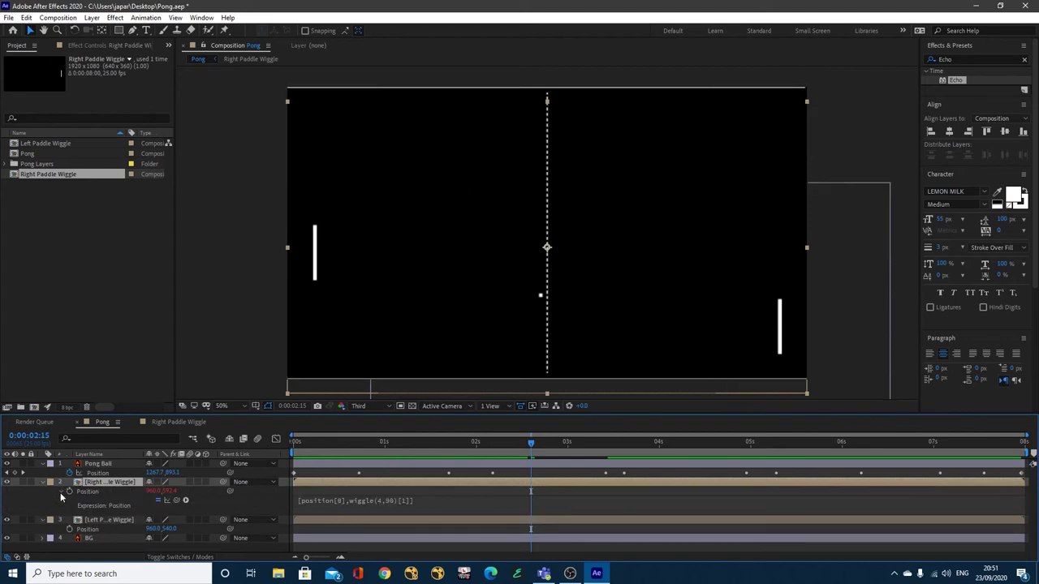
pyautogui.click(346, 504)
pyautogui.hotkey('ctrl', 'c')
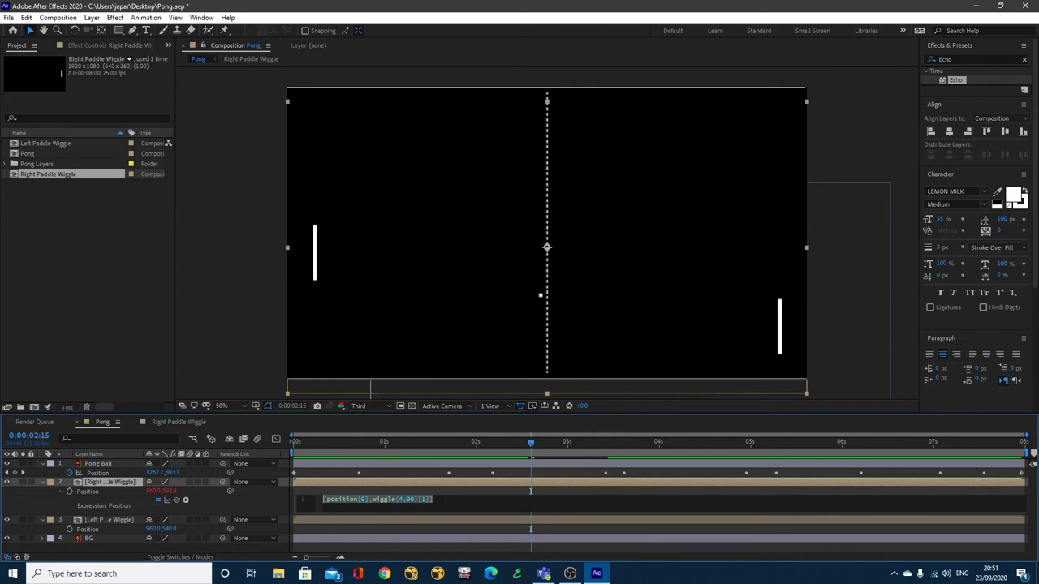
pyautogui.click(44, 482)
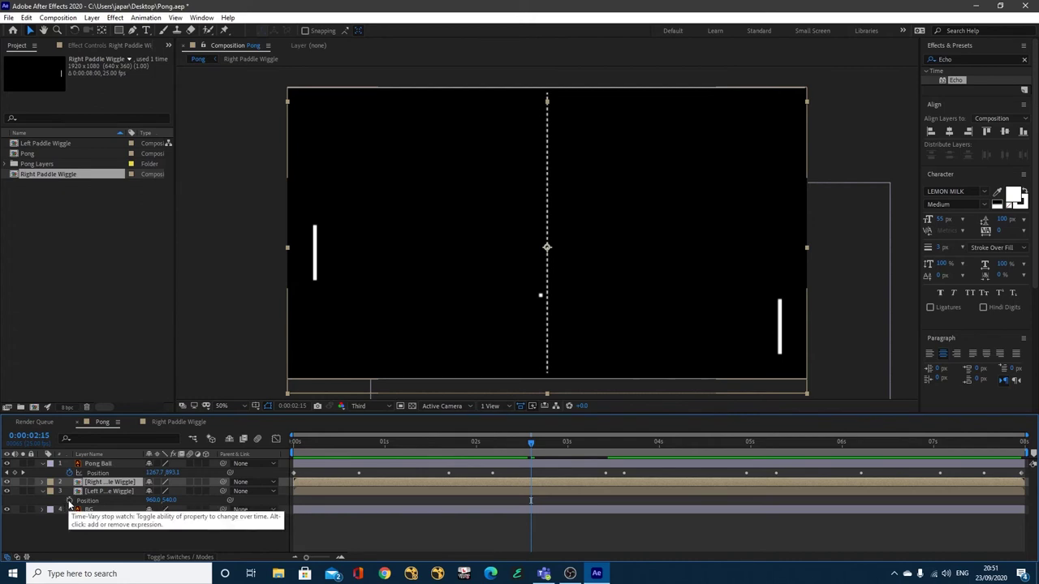
pyautogui.keyDown('alt'); pyautogui.click(70, 502); pyautogui.keyUp('alt')
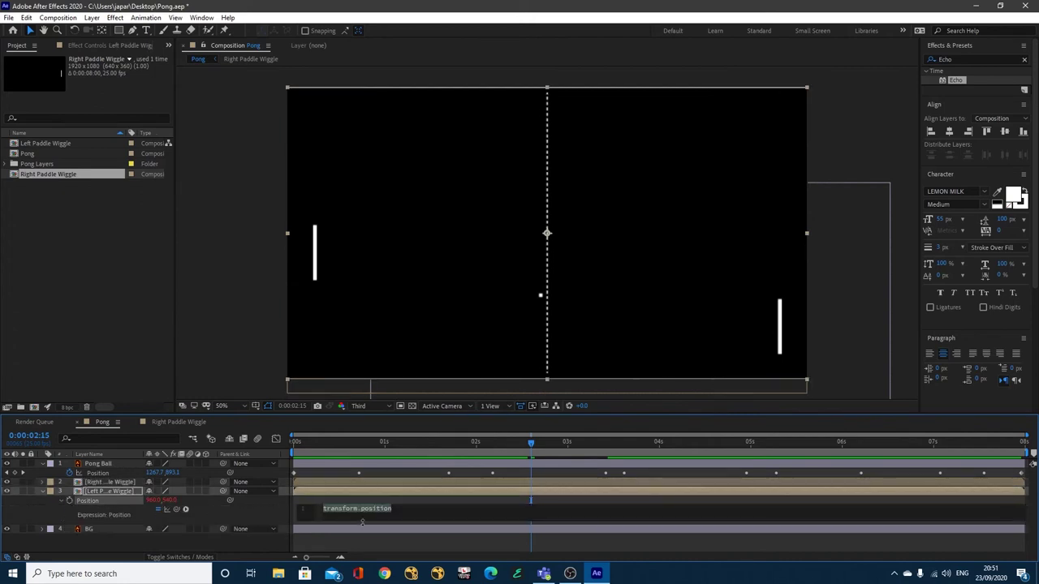
pyautogui.hotkey('ctrl', 'v')
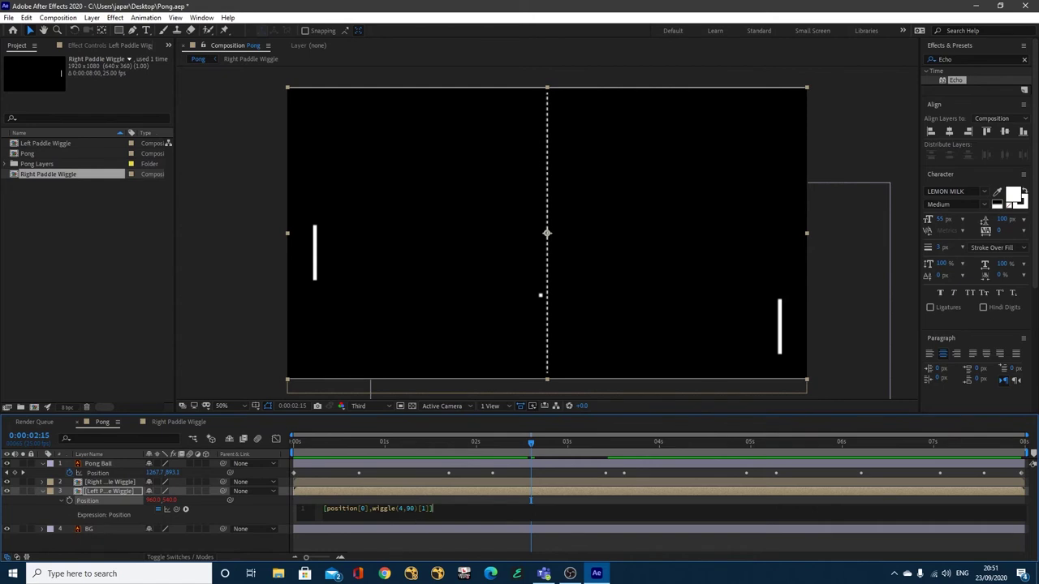
pyautogui.click(856, 148)
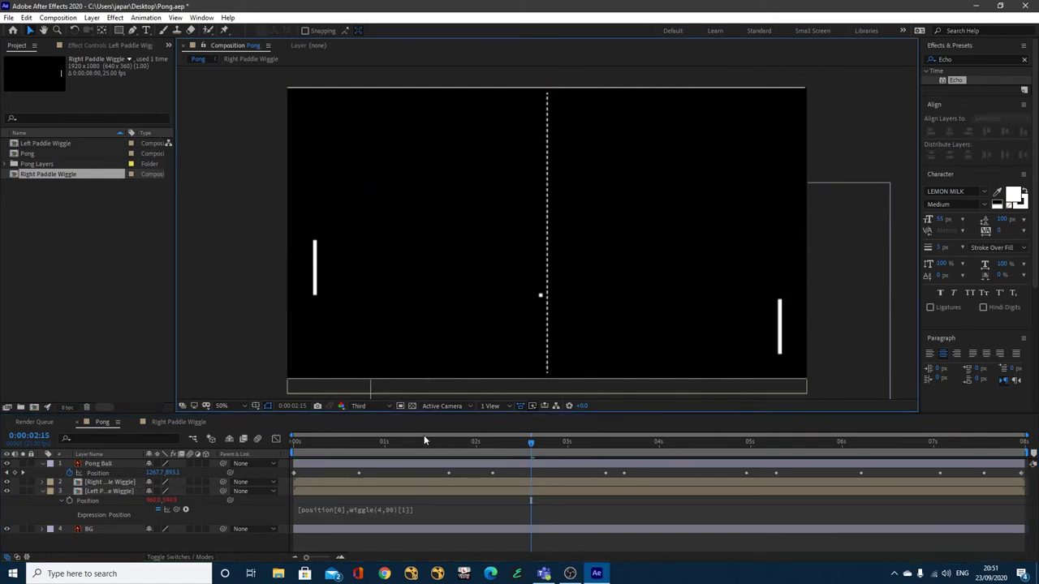
# Preview the rally from frame 0, then collapse Left Paddle Wiggle and return to the first frame
pyautogui.moveTo(415, 443); pyautogui.dragTo(258, 451)
pyautogui.press('space')
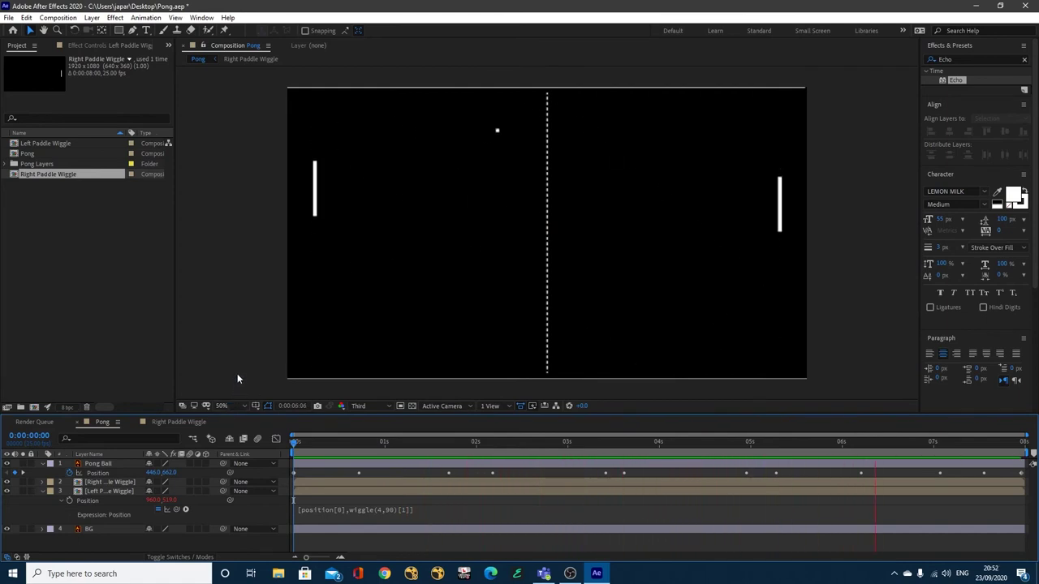
pyautogui.press('space')
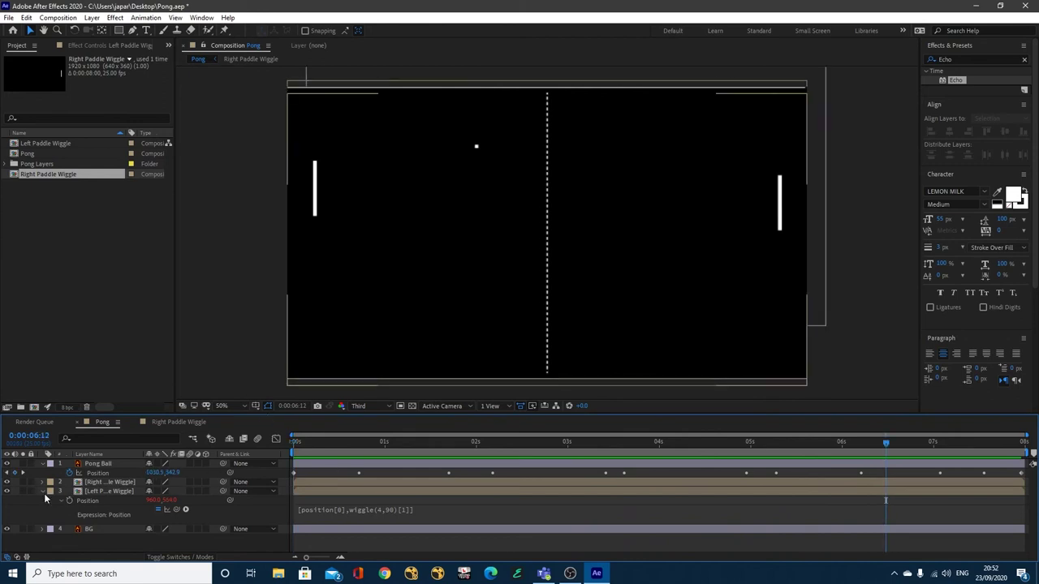
pyautogui.click(42, 491)
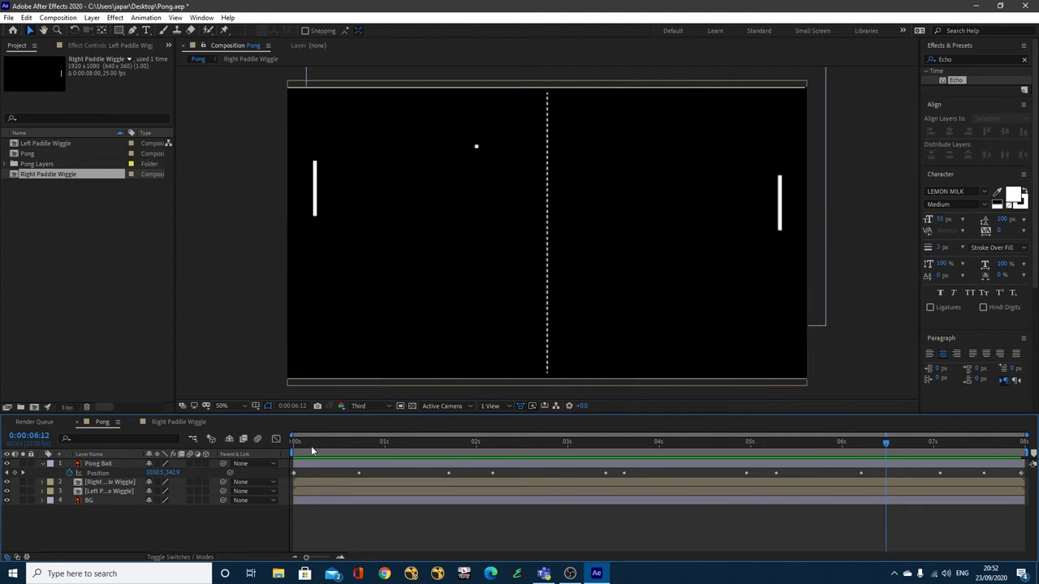
pyautogui.moveTo(310, 444); pyautogui.dragTo(287, 449)
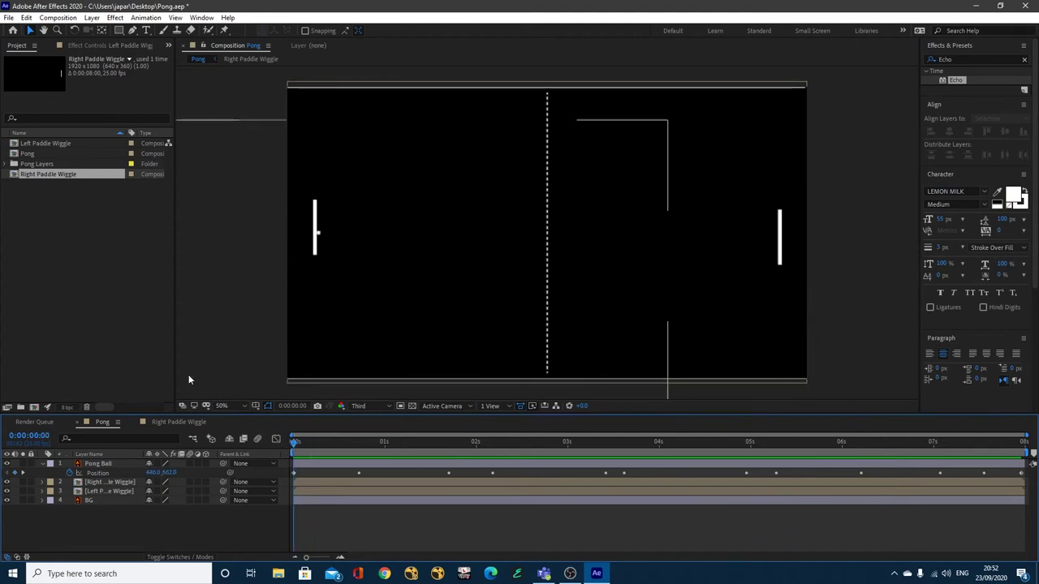
# Search Effects & Presets for 'fill' and drag the Generate > Fill effect onto Pong Ball
pyautogui.click(941, 60)
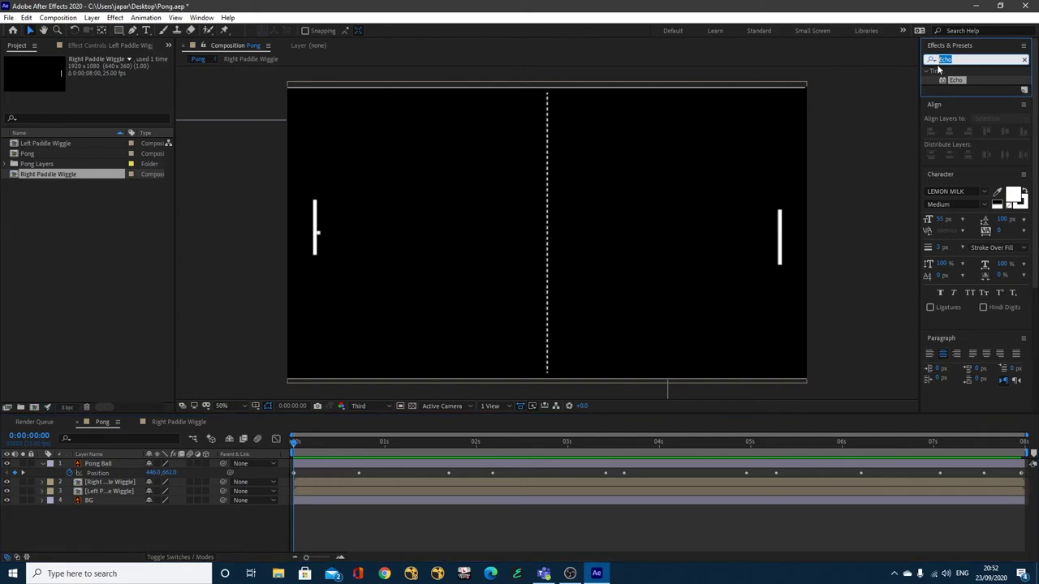
pyautogui.write('fill')
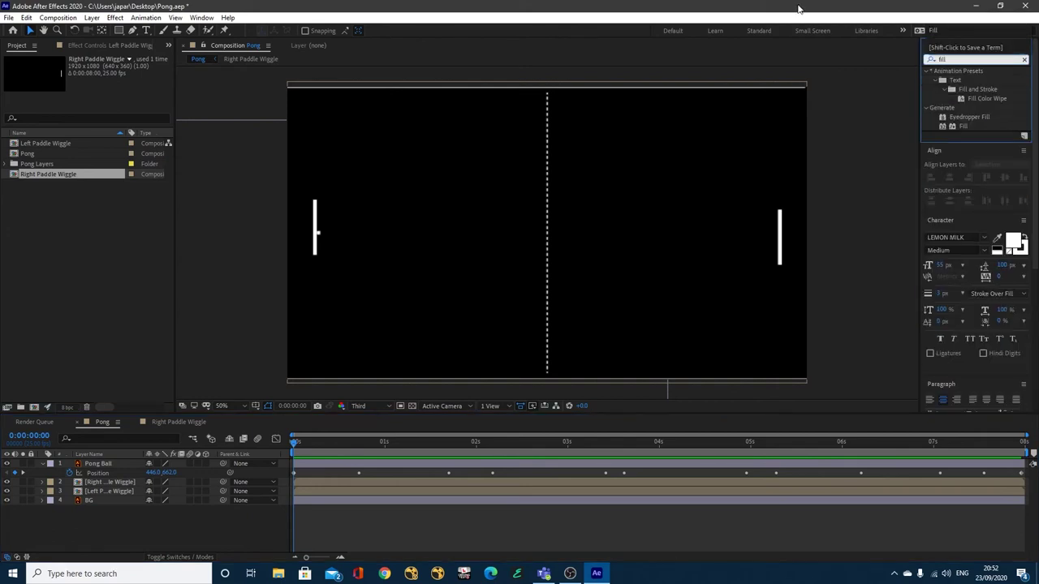
pyautogui.click(896, 109)
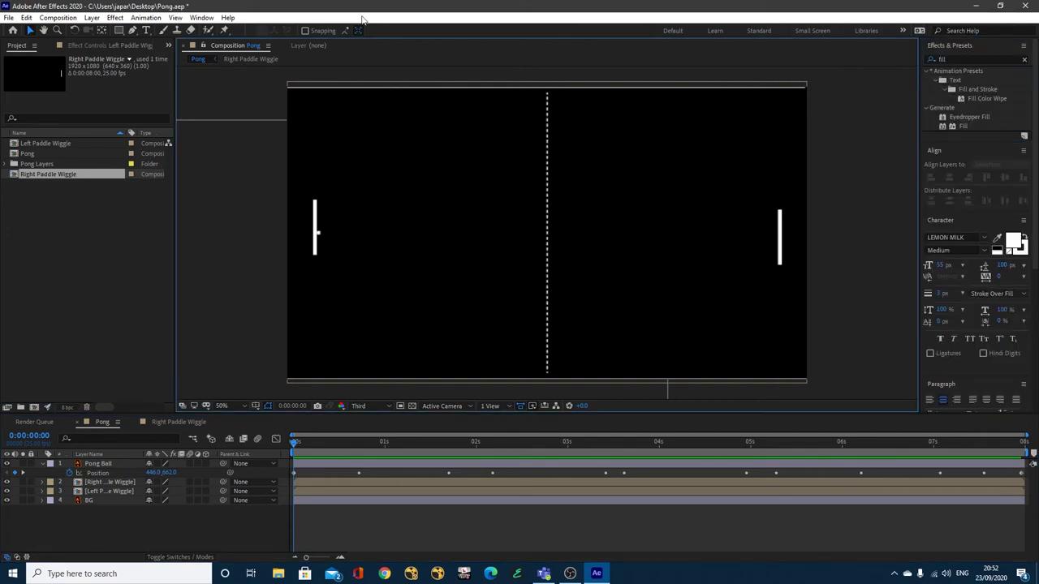
pyautogui.click(208, 19)
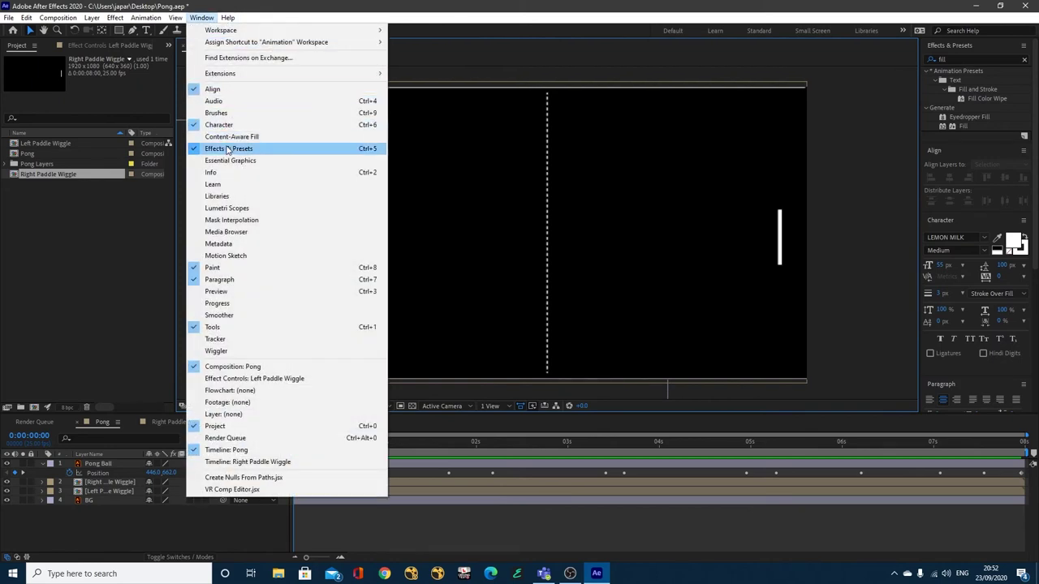
pyautogui.click(850, 161)
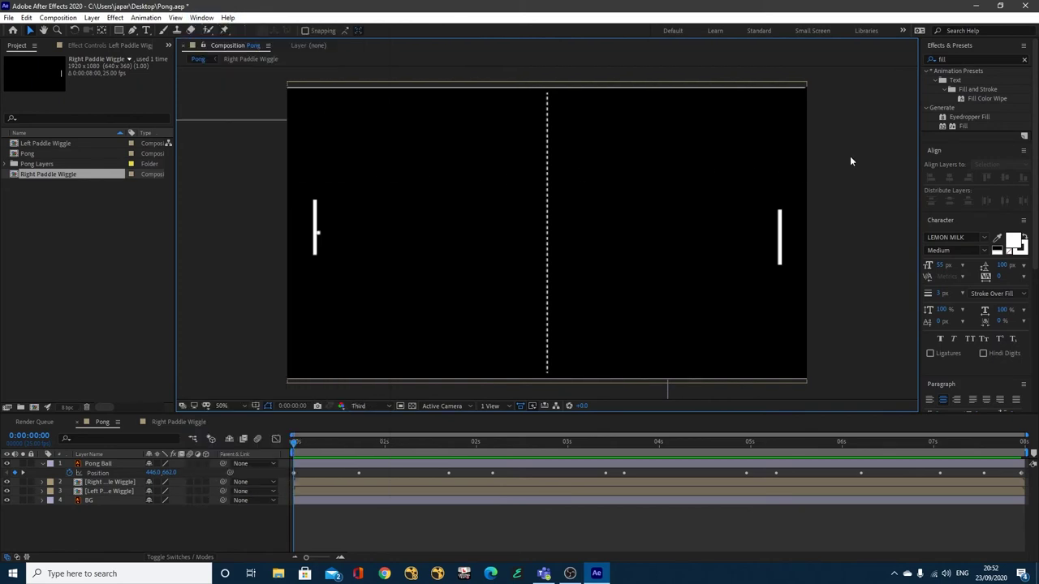
pyautogui.moveTo(961, 127); pyautogui.dragTo(528, 464)
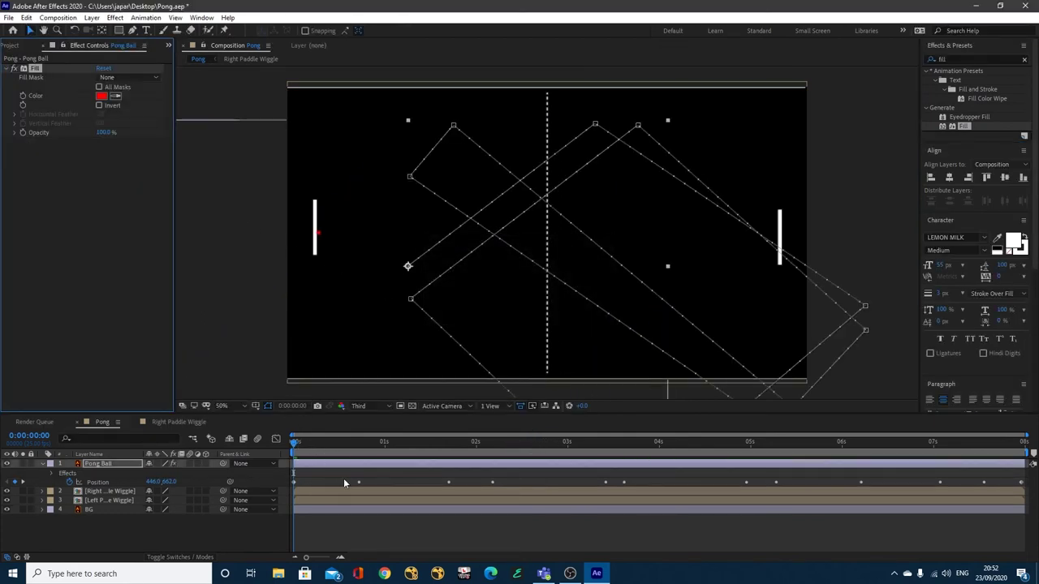
# Scrub the timeline to check the red ball moving, then return to the first frame
pyautogui.click(326, 465)
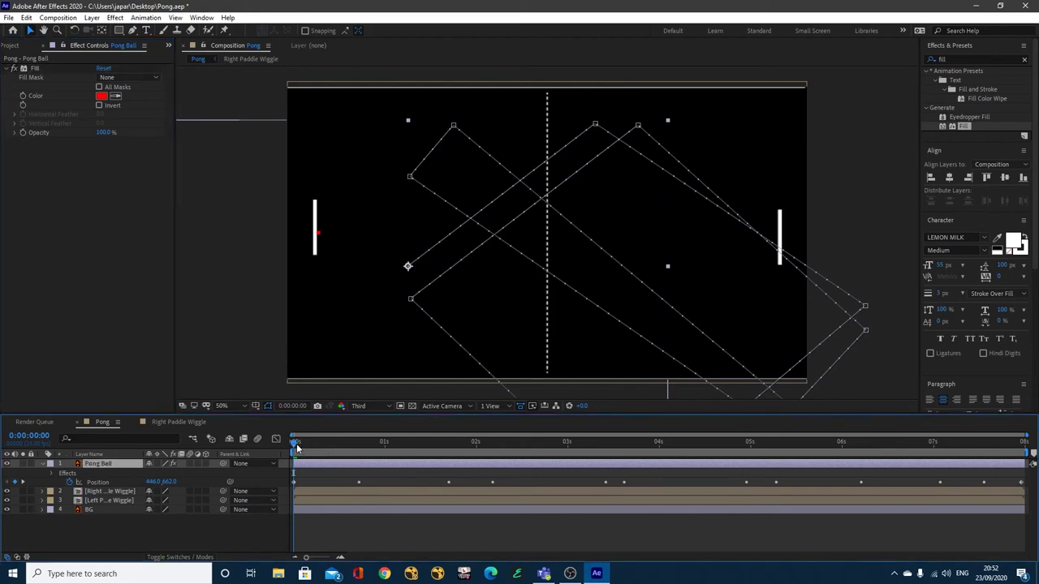
pyautogui.moveTo(302, 445); pyautogui.dragTo(322, 445)
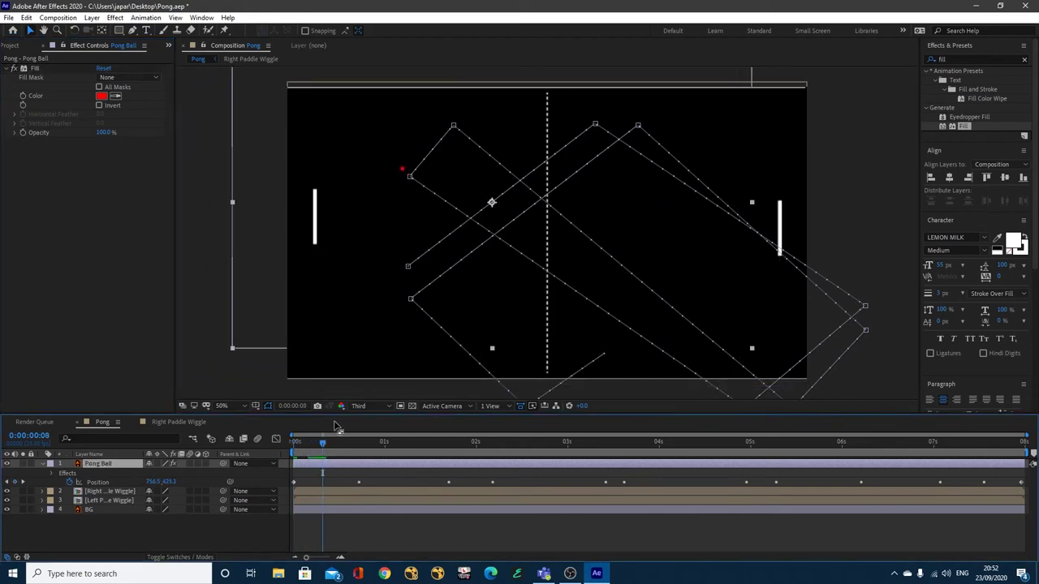
pyautogui.click(359, 445)
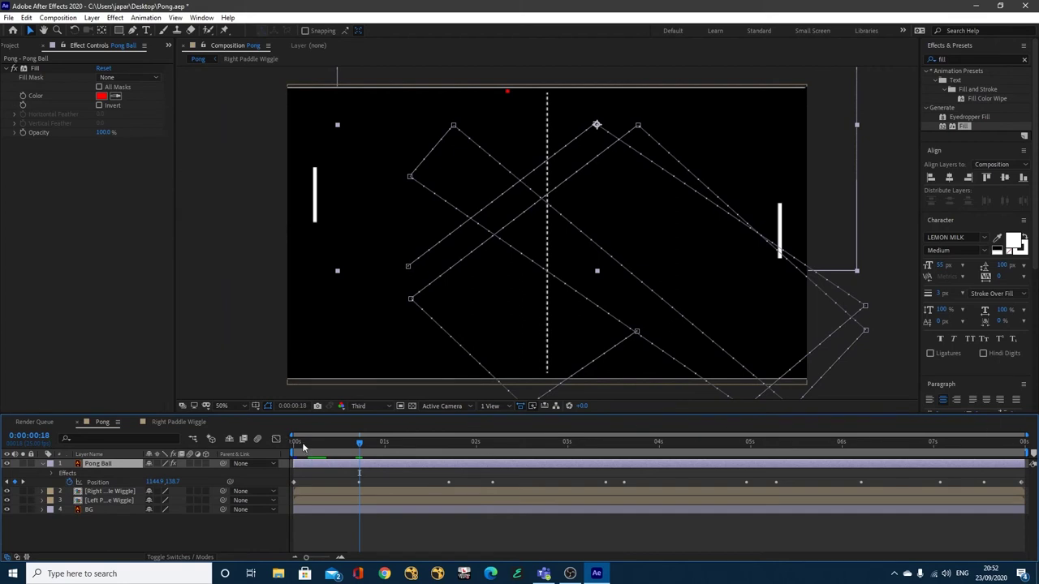
pyautogui.moveTo(303, 446); pyautogui.dragTo(278, 443)
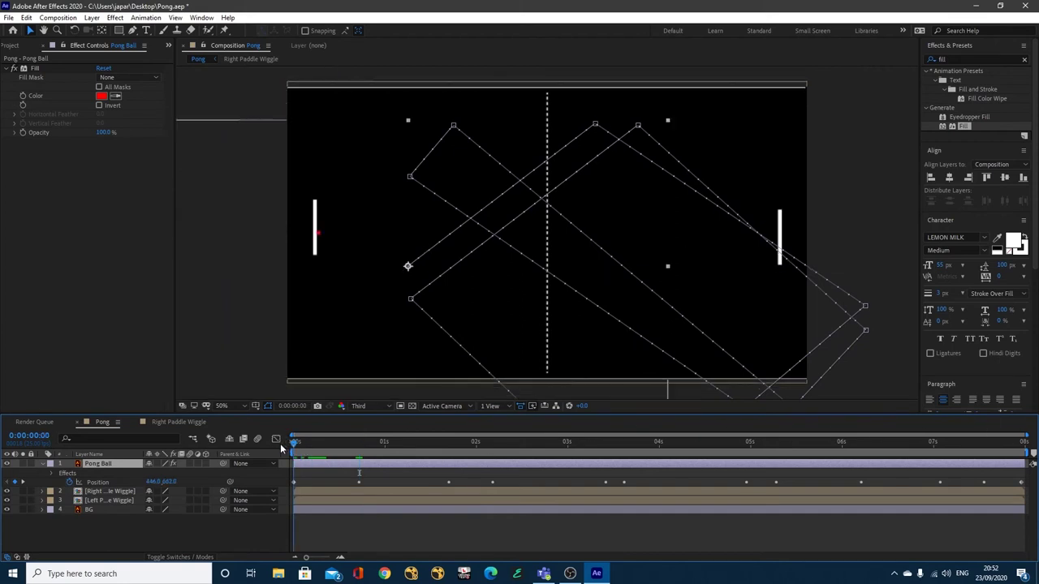
# Key the ball's Fill colour white (FFFFFF) at 0:00:00:00 and red (FF0000) at 0:00:00:18
pyautogui.click(102, 95)
pyautogui.moveTo(412, 233); pyautogui.dragTo(389, 221)
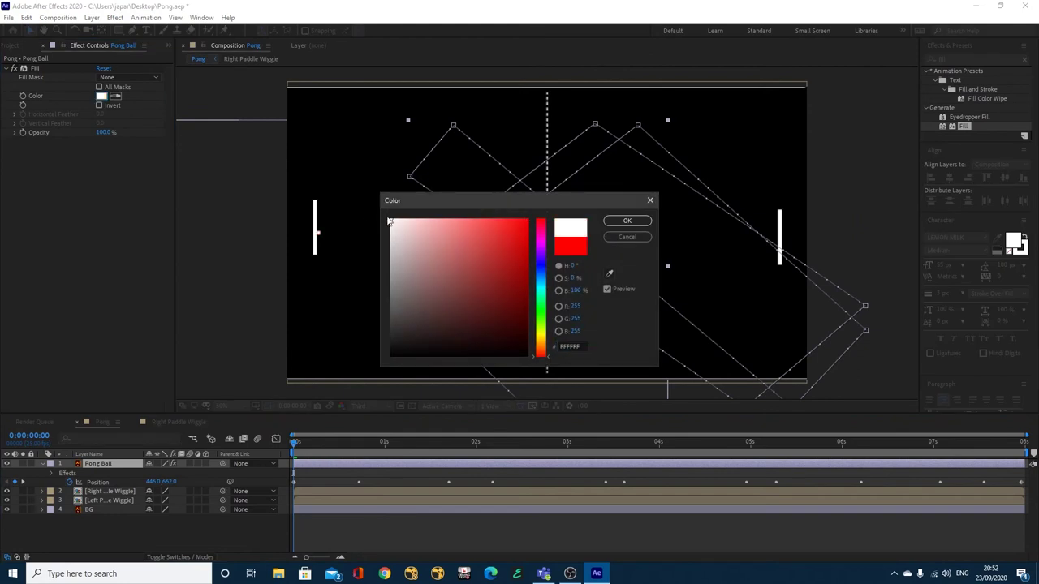
pyautogui.click(627, 220)
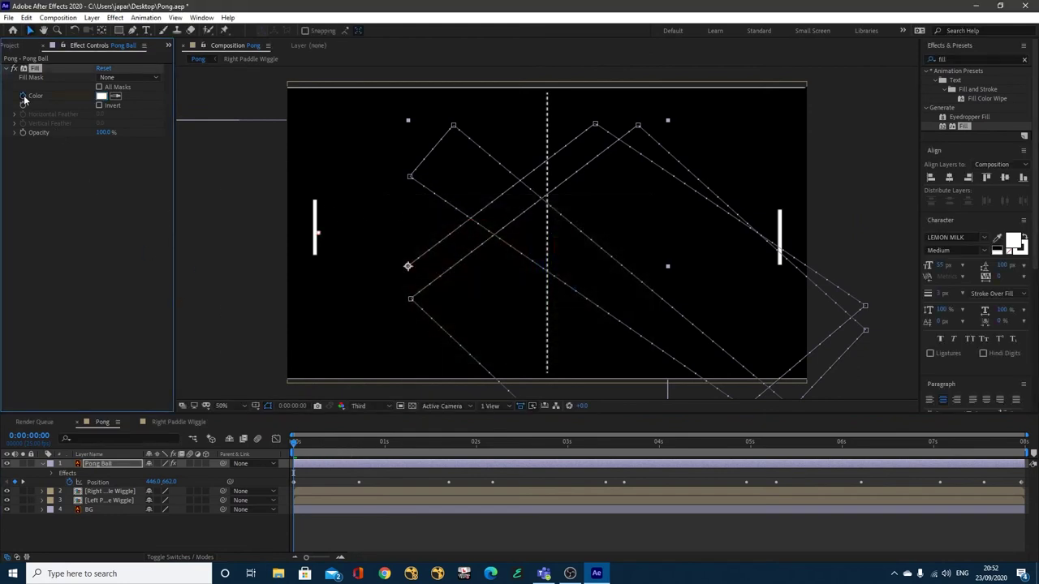
pyautogui.click(358, 442)
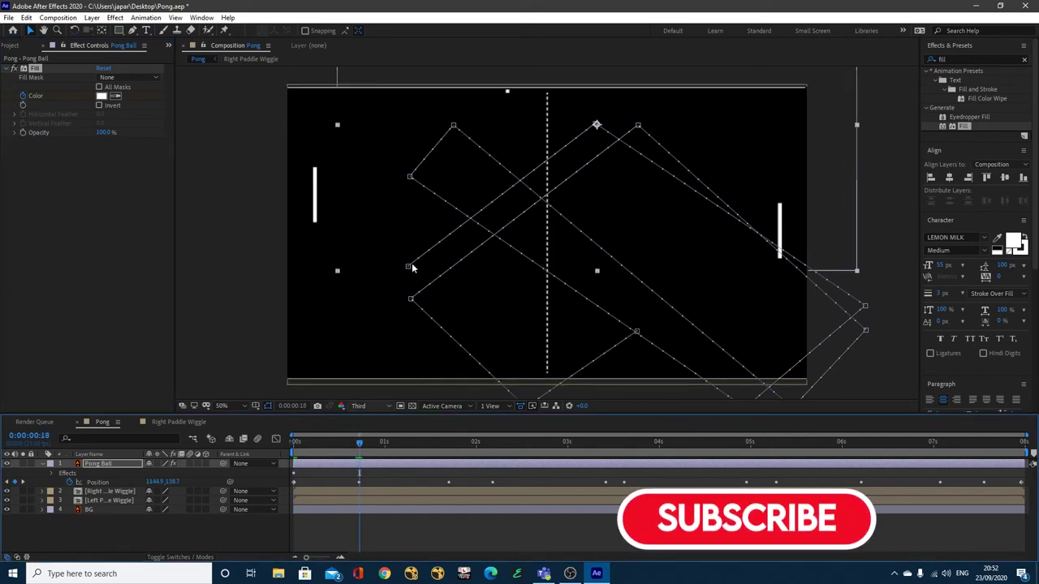
pyautogui.click(102, 96)
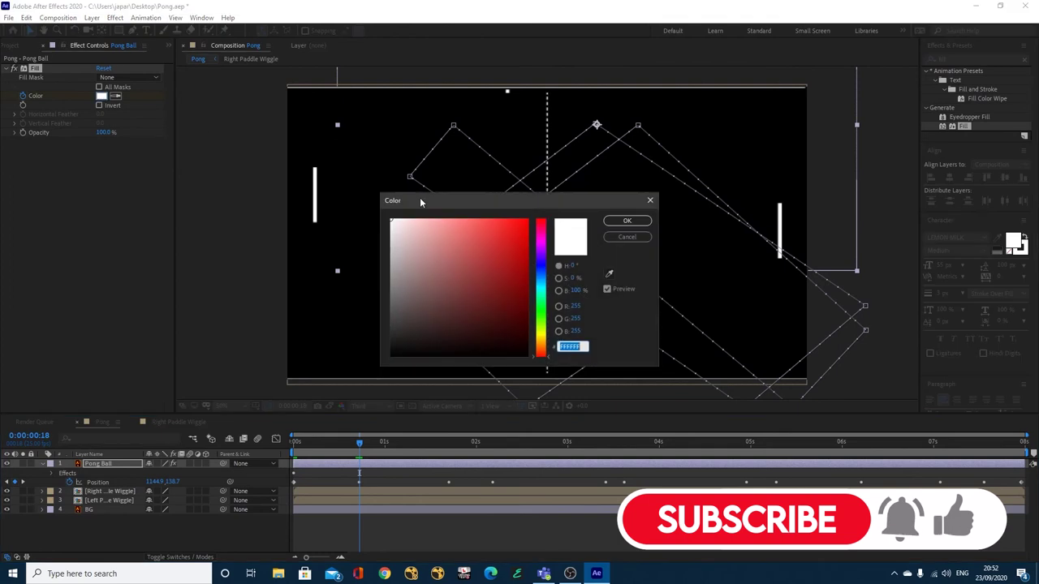
pyautogui.moveTo(496, 247); pyautogui.dragTo(558, 201)
pyautogui.click(626, 220)
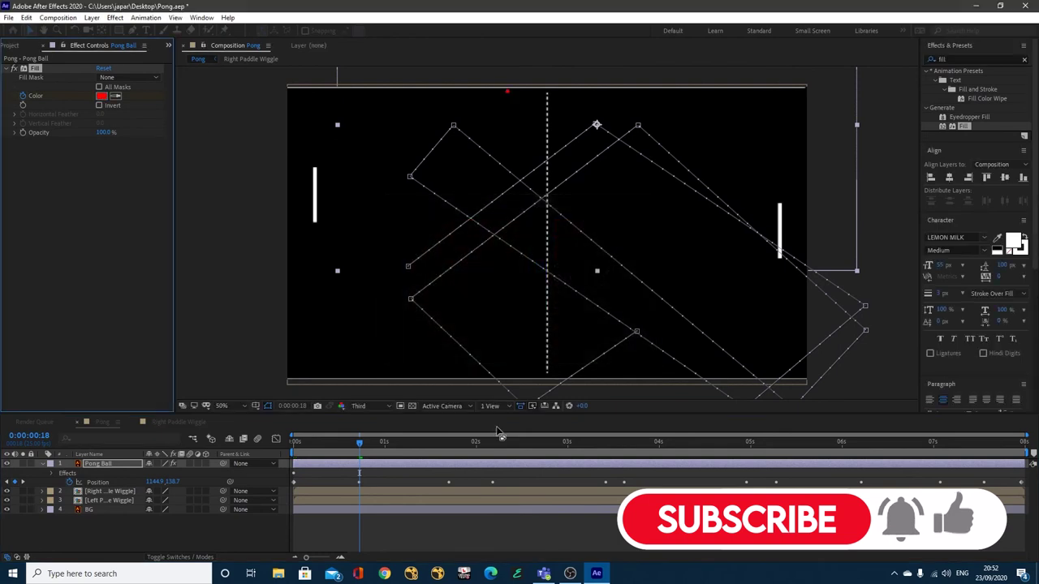
# Move the playhead to 0:00:01:17
pyautogui.click(450, 444)
pyautogui.moveTo(451, 444); pyautogui.dragTo(451, 441)
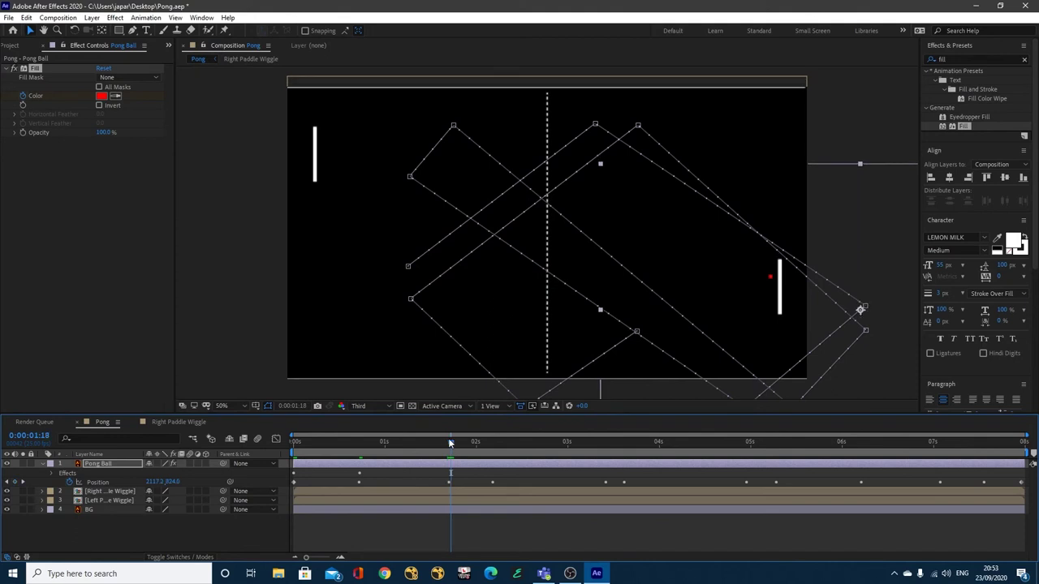
pyautogui.press('pageup')
pyautogui.press('pageup')
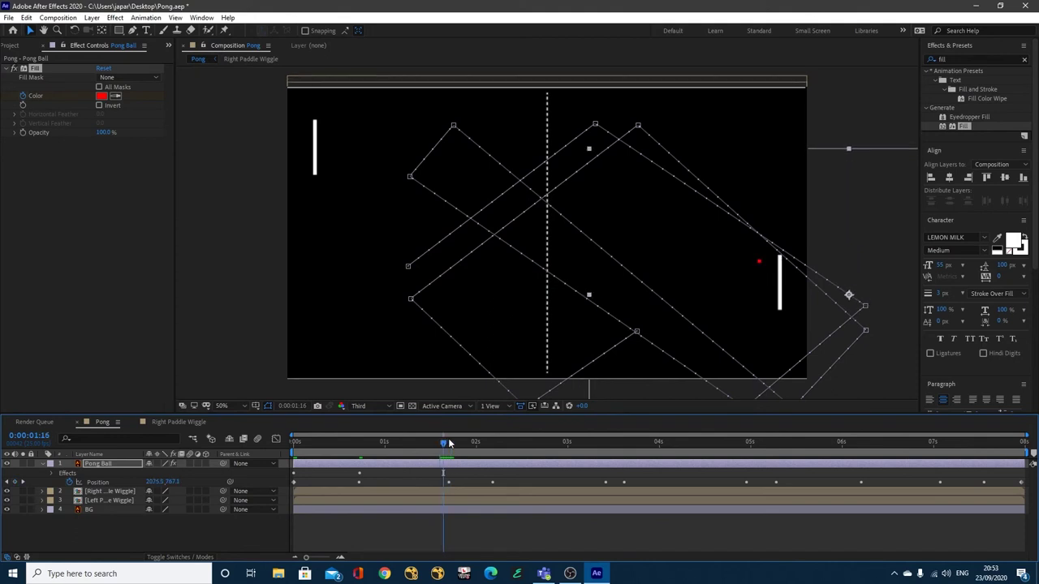
pyautogui.click(449, 442)
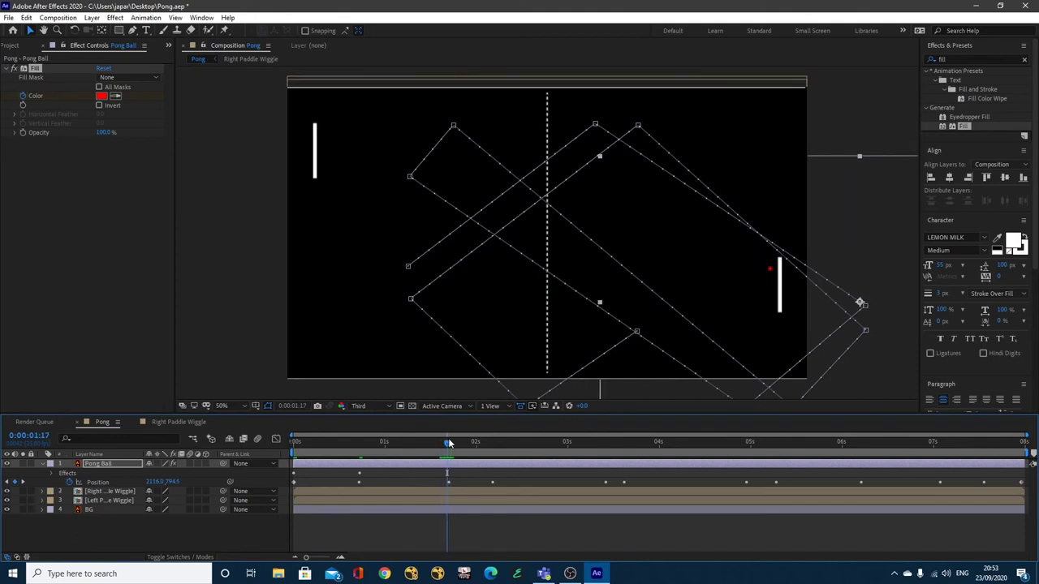
# Key the ball blue at 0:00:01:17, reveal its keyframes with U, and move to 0:00:02:04
pyautogui.click(102, 96)
pyautogui.click(541, 266)
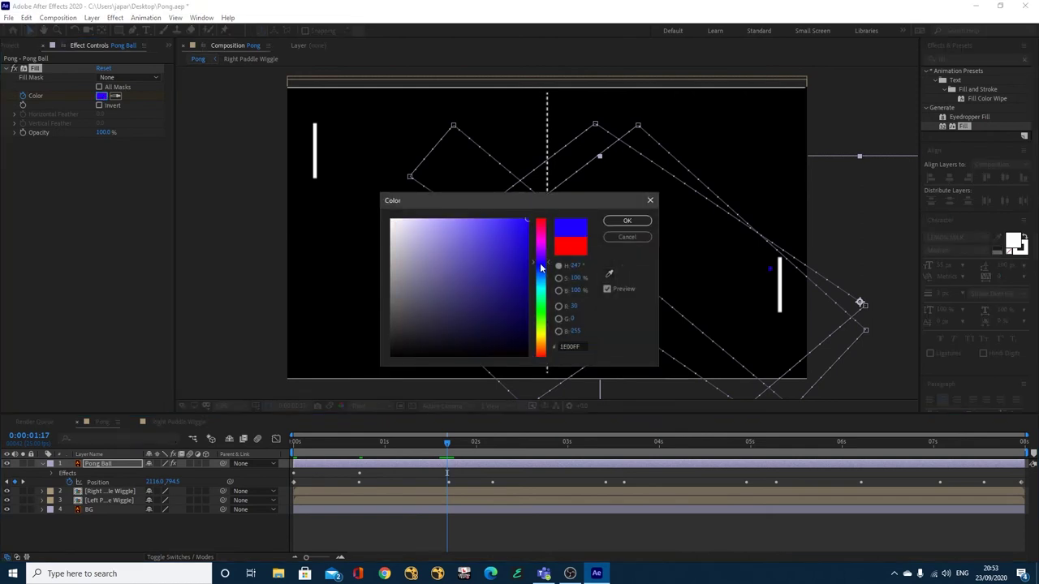
pyautogui.click(625, 220)
pyautogui.press('pagedown')
pyautogui.press('pagedown')
pyautogui.press('pagedown')
pyautogui.press('pagedown')
pyautogui.press('pagedown')
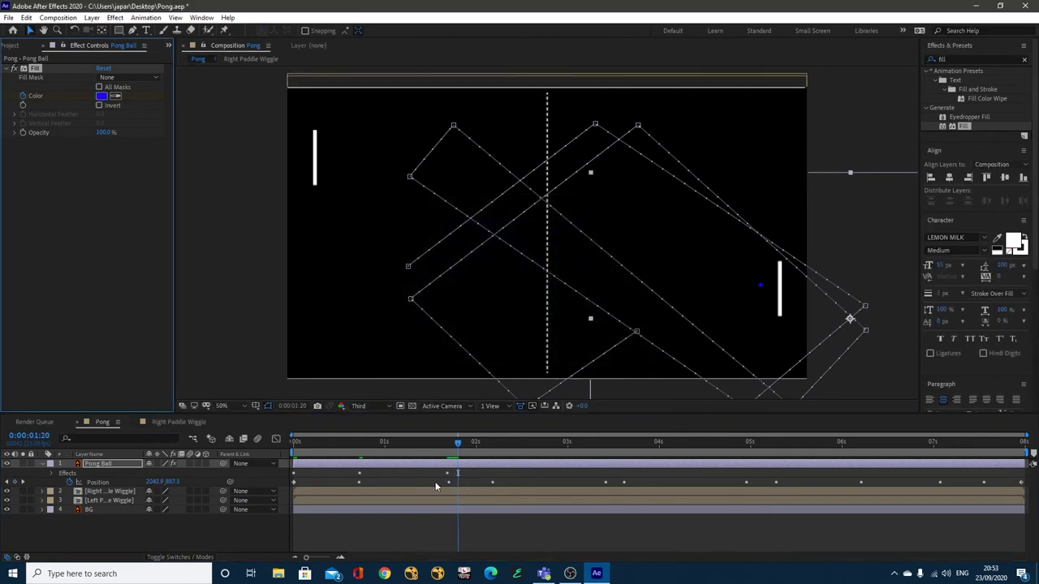
pyautogui.press('pagedown')
pyautogui.press('pagedown')
pyautogui.press('pagedown')
pyautogui.press('pagedown')
pyautogui.press('pagedown')
pyautogui.press('pagedown')
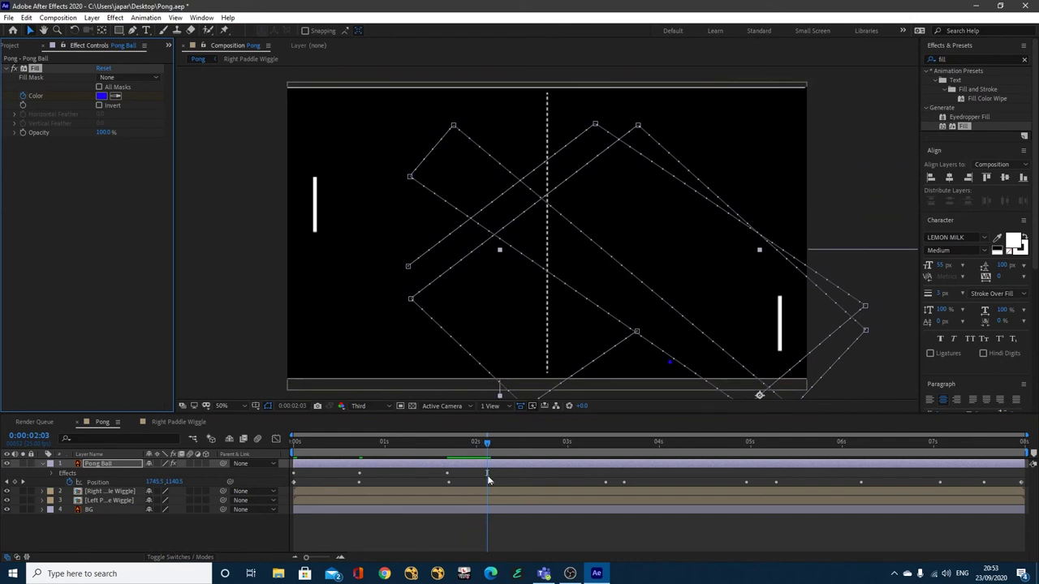
pyautogui.click(315, 465)
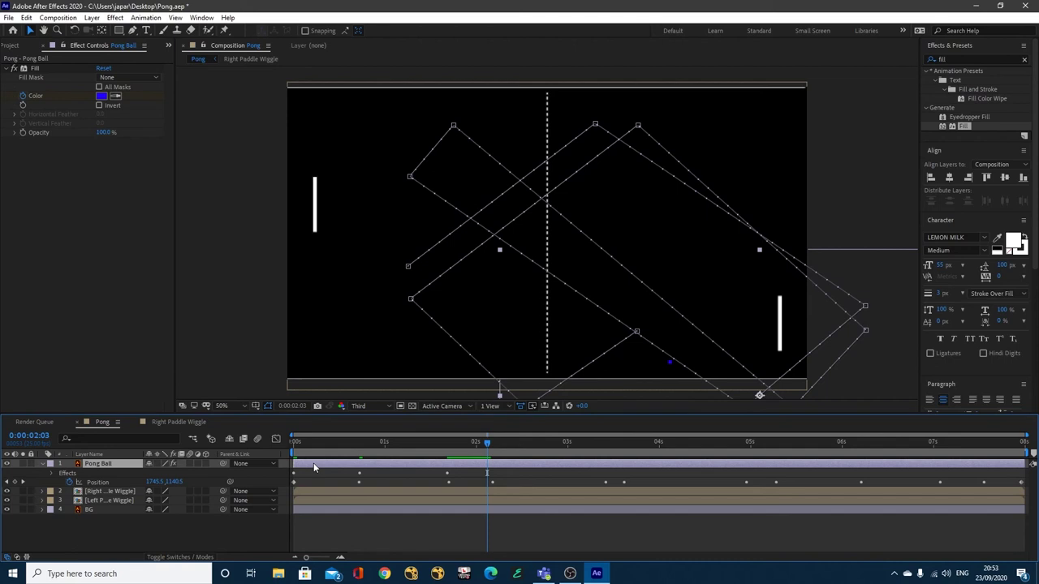
pyautogui.press('u')
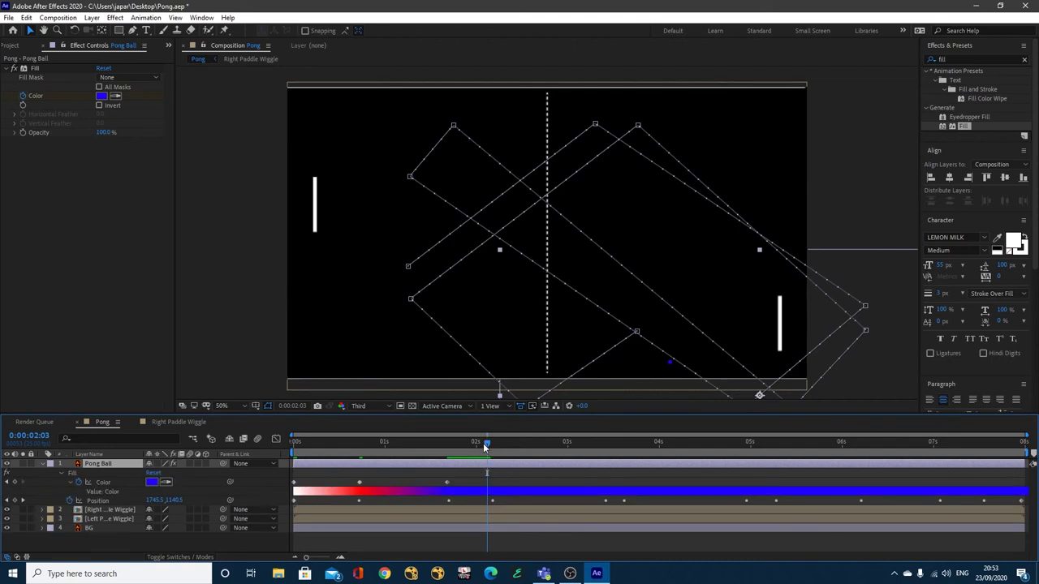
pyautogui.press('pagedown')
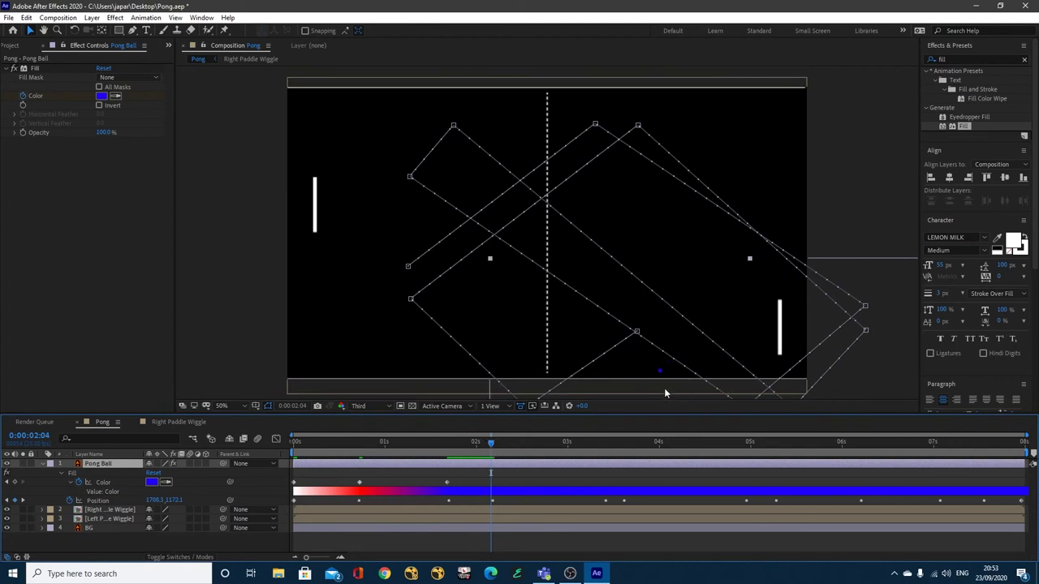
pyautogui.press('pageup')
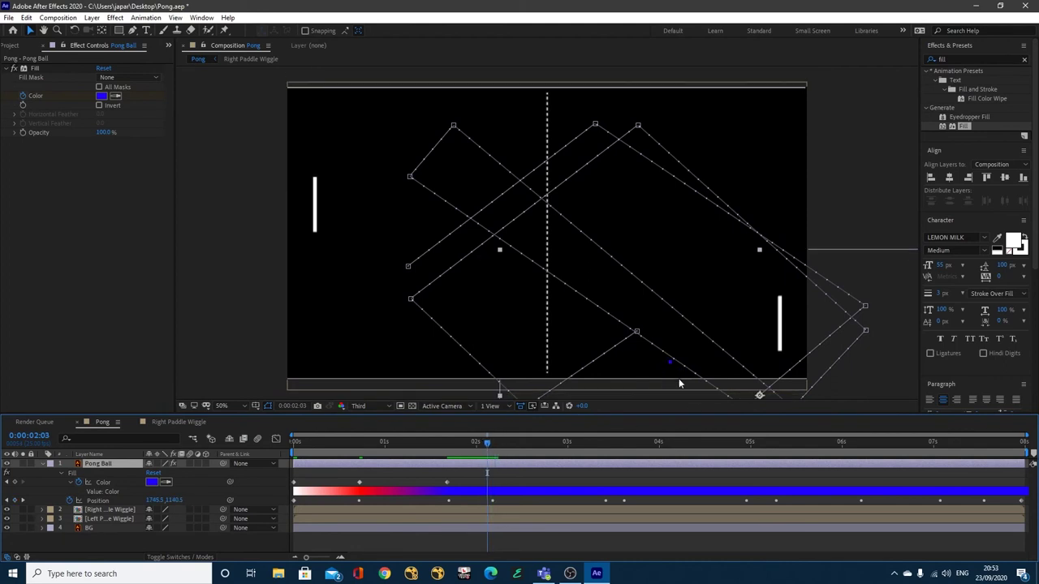
pyautogui.press('pagedown')
# Key the ball cyan at 0:00:02:04, green at 0:00:03:10 and yellow at 0:00:03:15
pyautogui.click(101, 97)
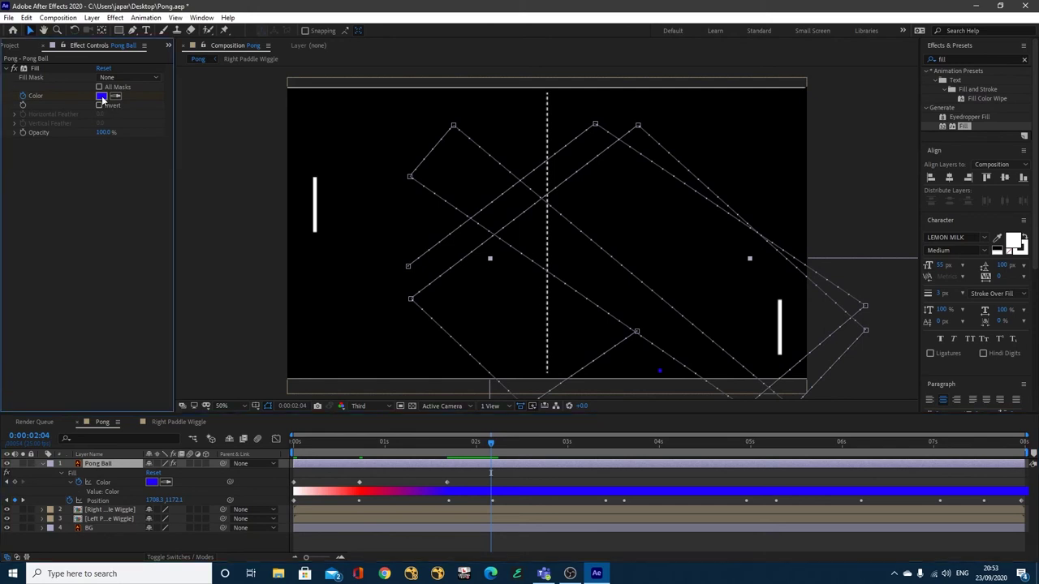
pyautogui.click(542, 286)
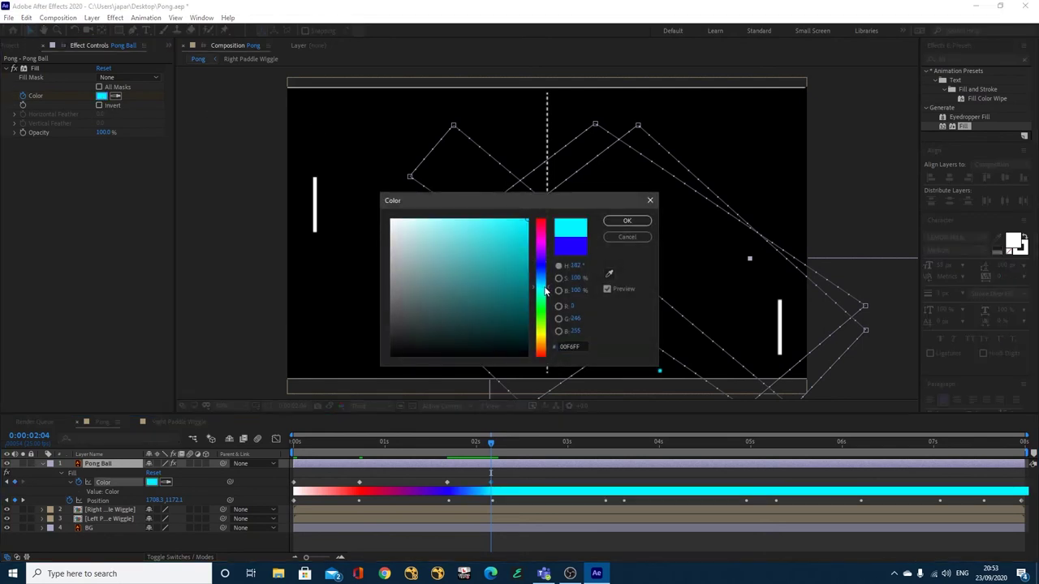
pyautogui.click(626, 221)
pyautogui.click(603, 445)
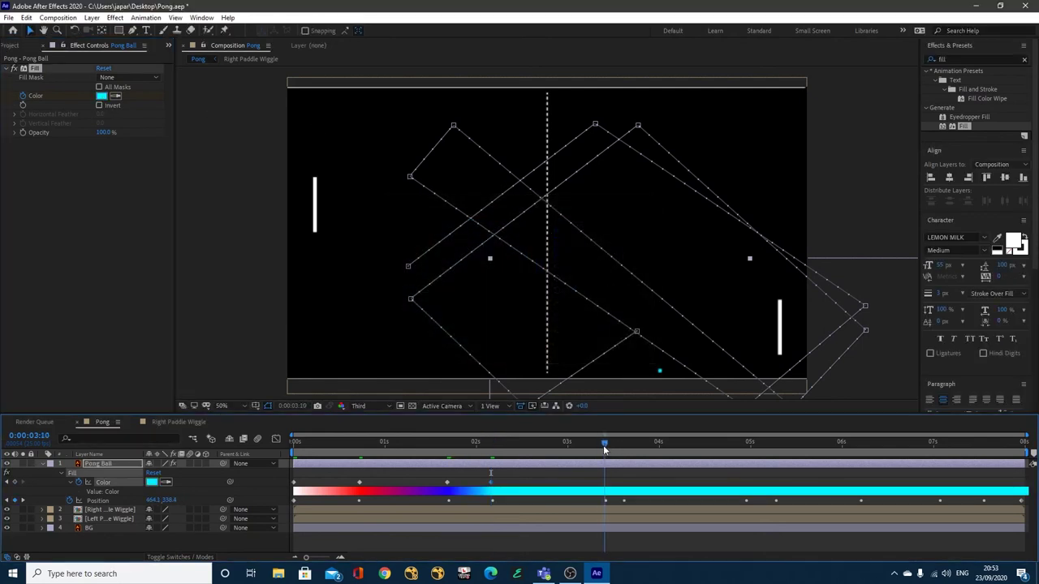
pyautogui.click(102, 95)
pyautogui.click(542, 309)
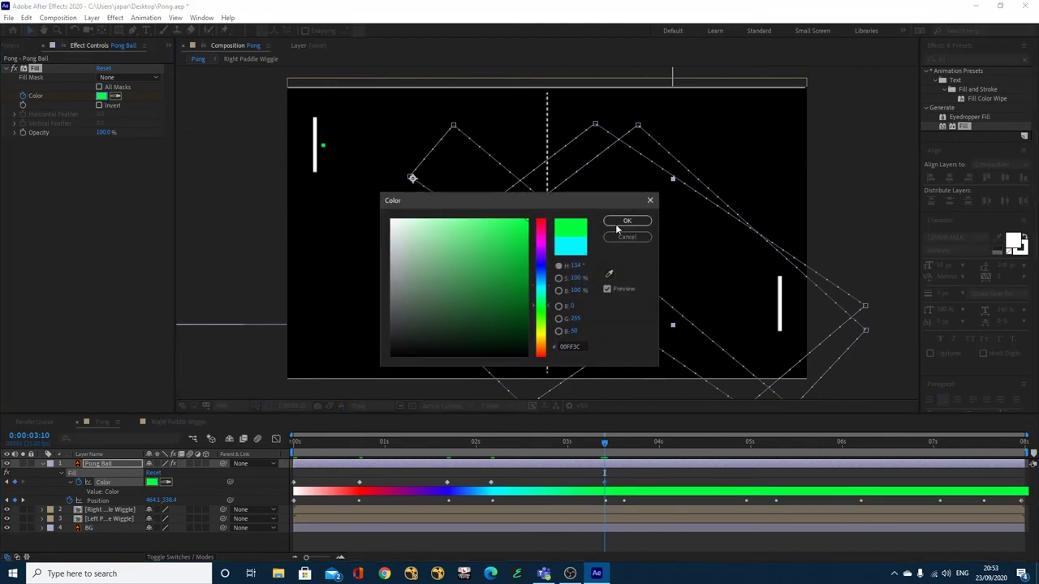
pyautogui.click(621, 222)
pyautogui.click(623, 445)
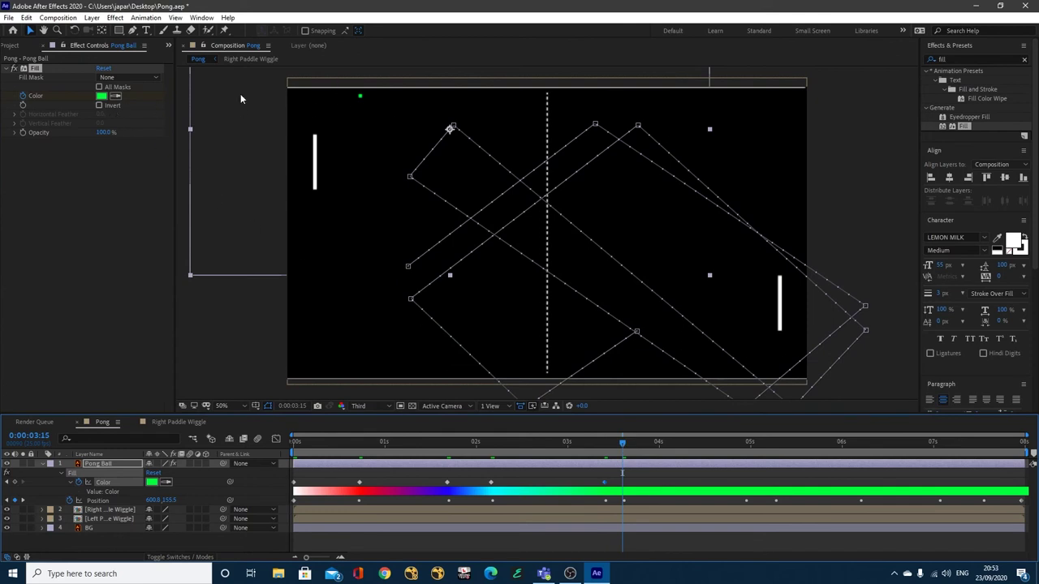
pyautogui.click(101, 96)
pyautogui.click(541, 341)
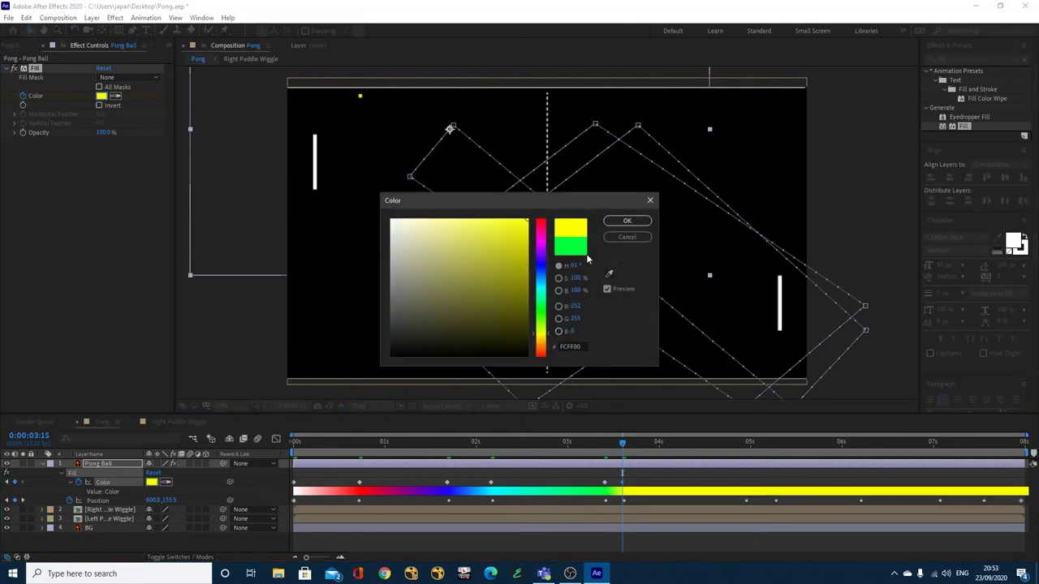
pyautogui.click(622, 223)
# Key the ball orange at 0:00:04:24, white at 0:00:05:07 and red at 0:00:06:05
pyautogui.click(747, 443)
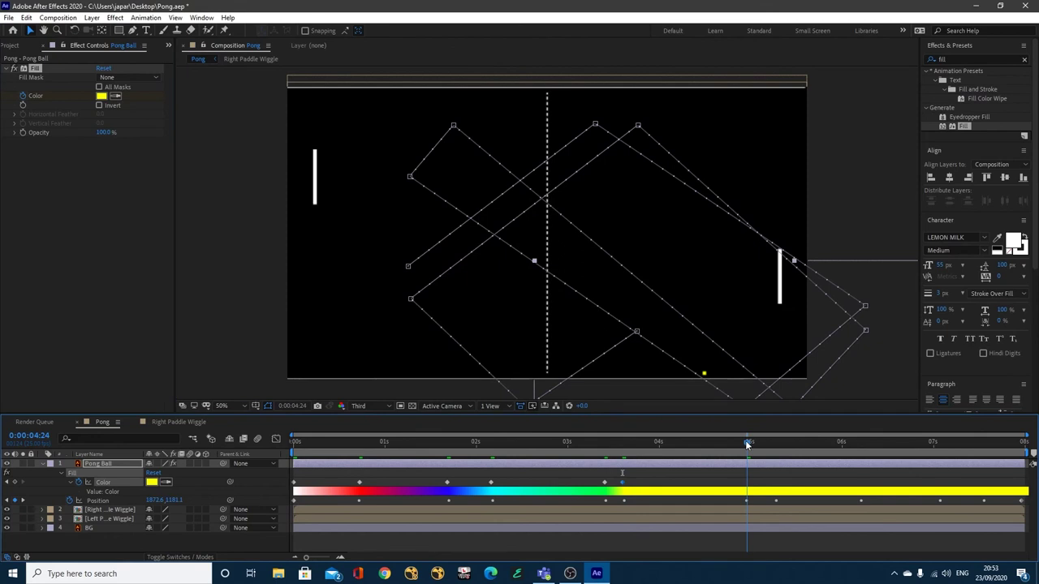
pyautogui.click(101, 95)
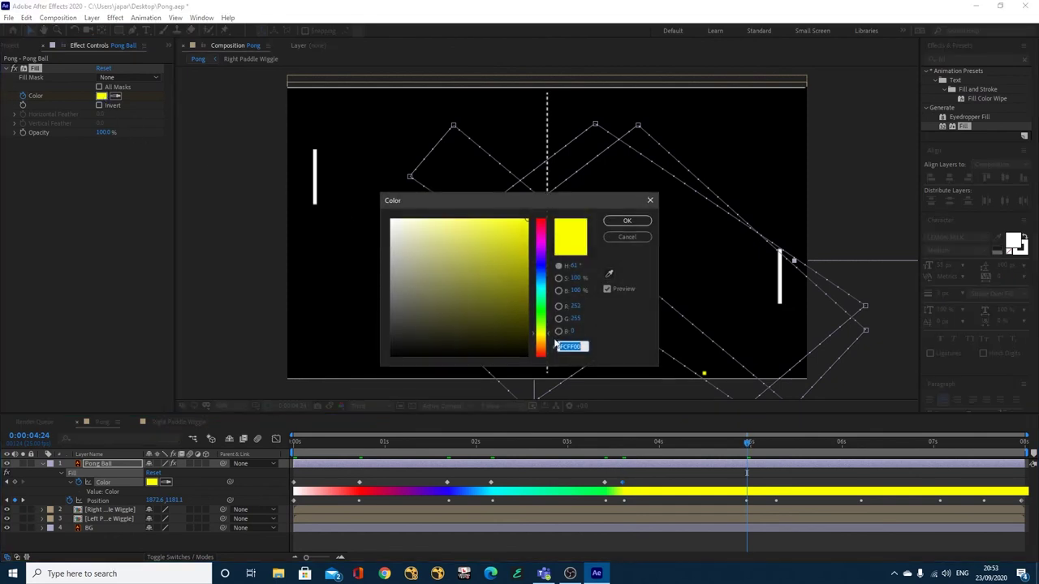
pyautogui.click(543, 347)
pyautogui.click(627, 221)
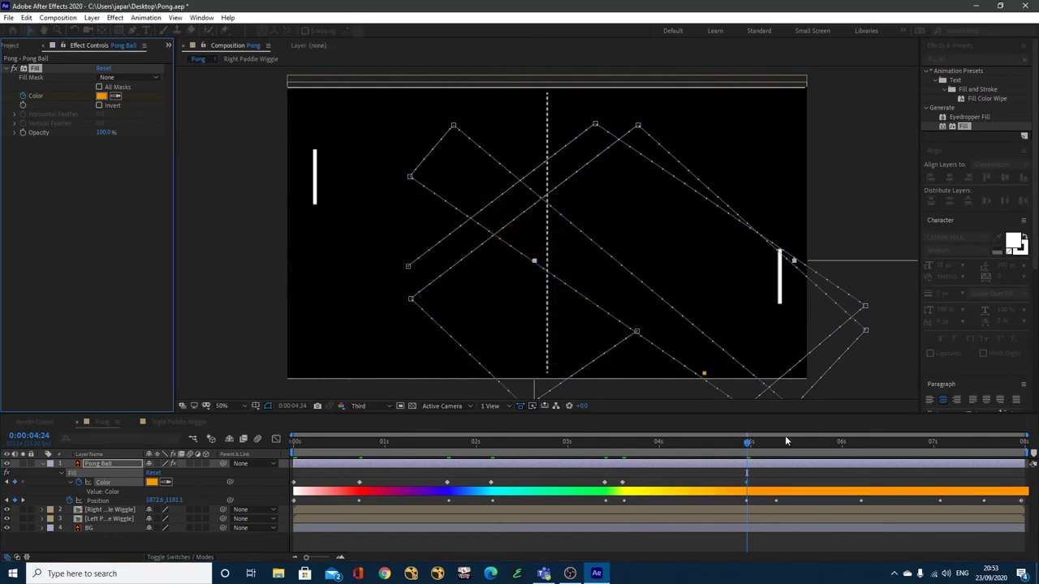
pyautogui.click(776, 443)
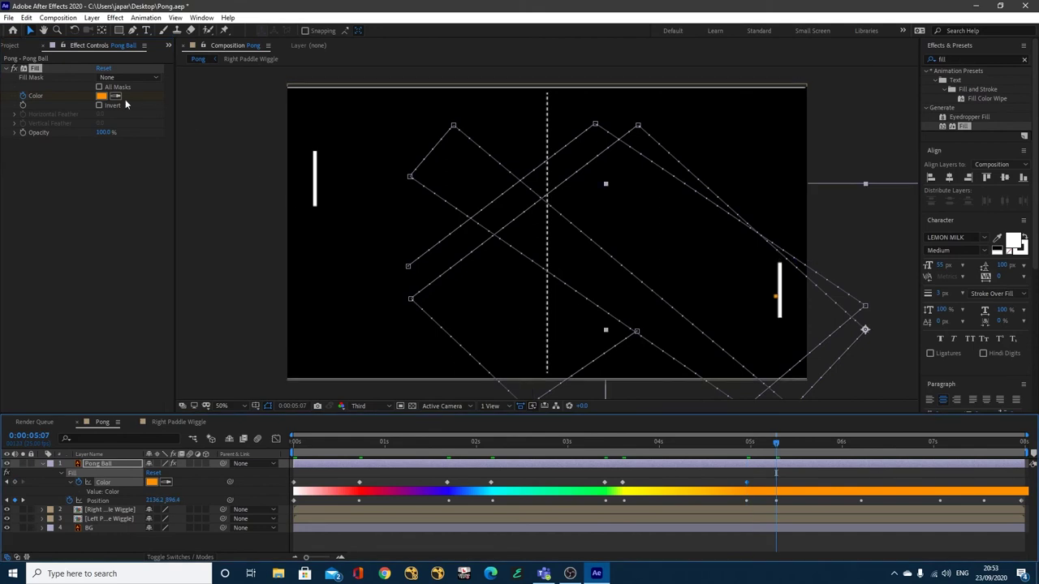
pyautogui.click(102, 95)
pyautogui.click(391, 219)
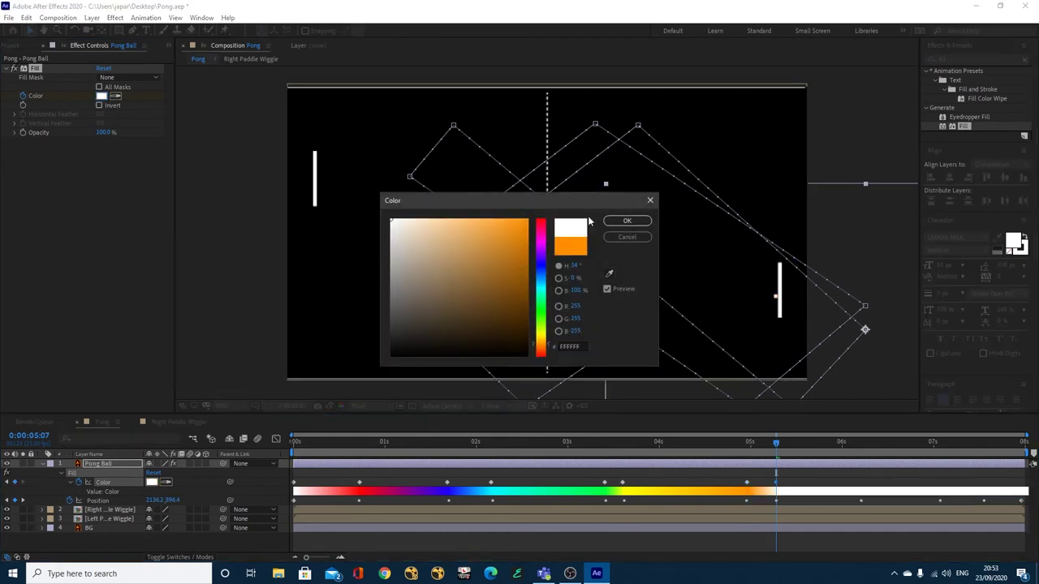
pyautogui.click(626, 221)
pyautogui.click(859, 443)
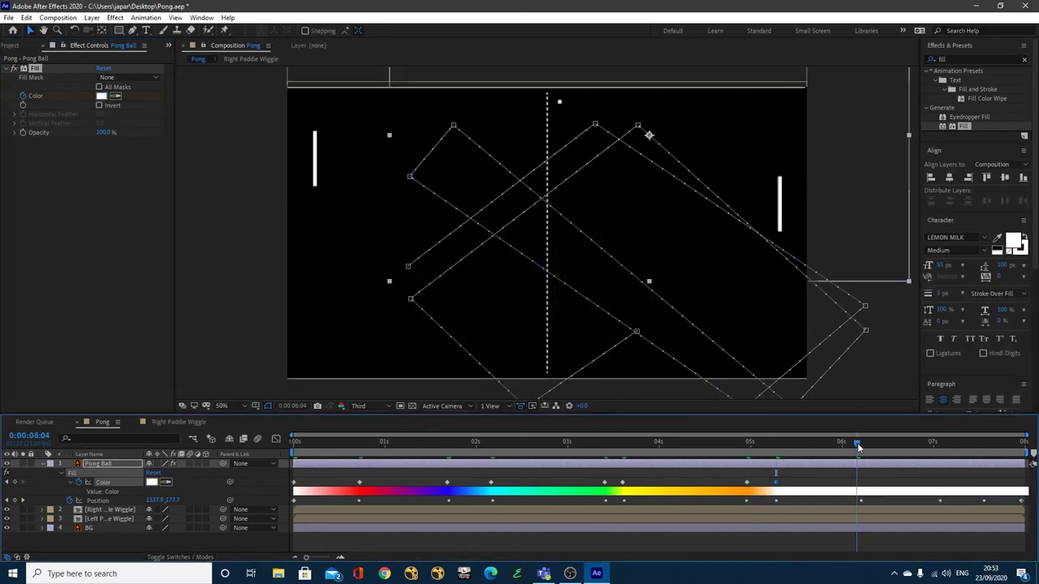
pyautogui.click(101, 96)
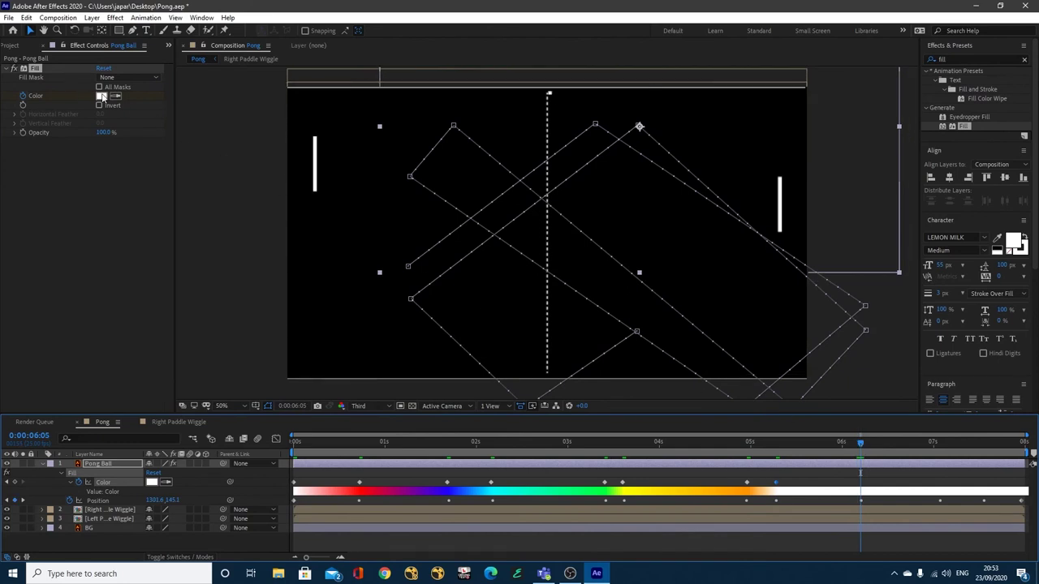
pyautogui.moveTo(481, 257); pyautogui.dragTo(525, 219)
pyautogui.click(627, 221)
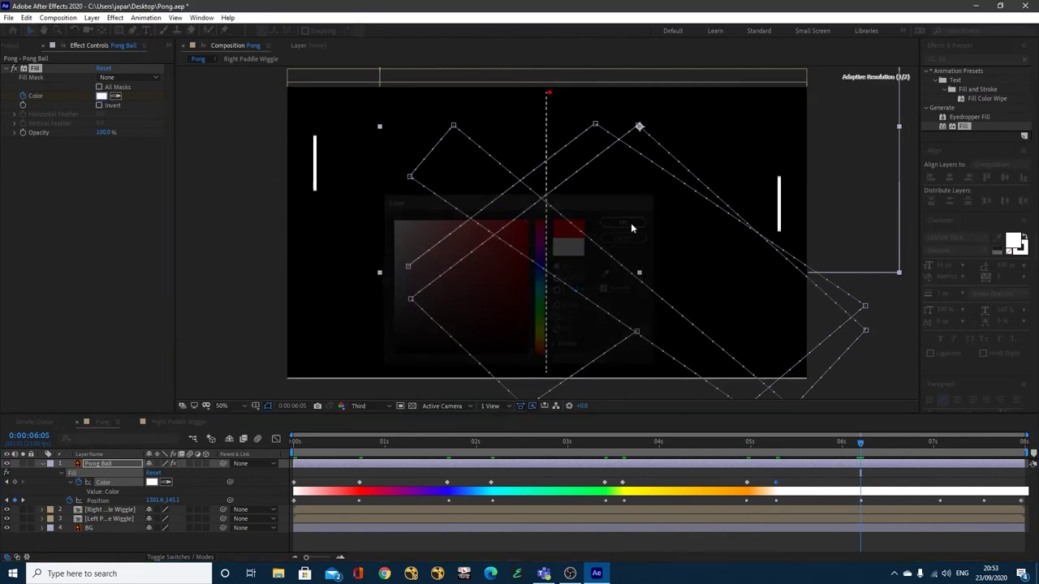
# Key the ball's Fill colour blue at 0:00:07:02
pyautogui.click(937, 445)
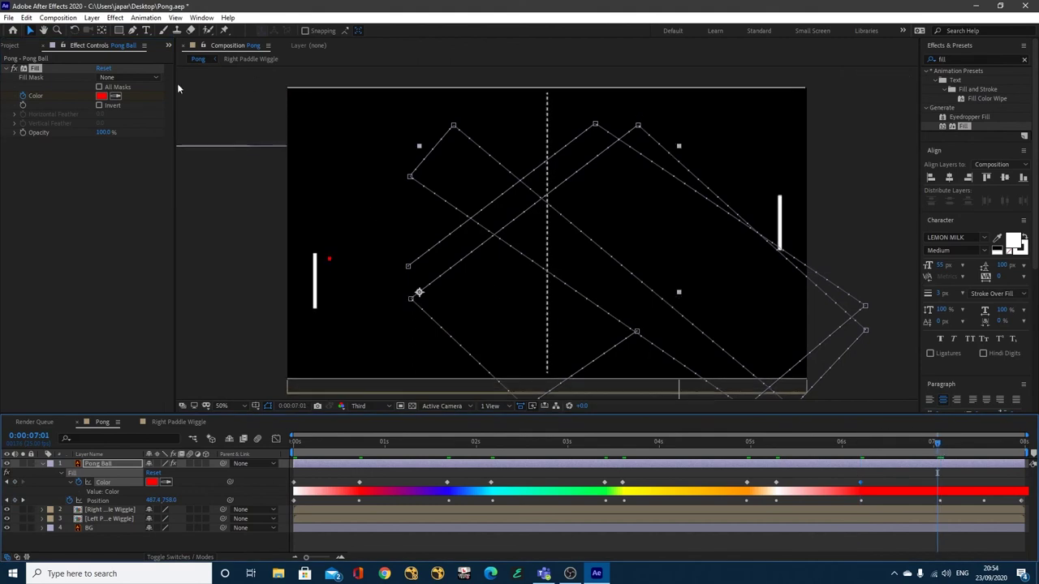
pyautogui.click(103, 95)
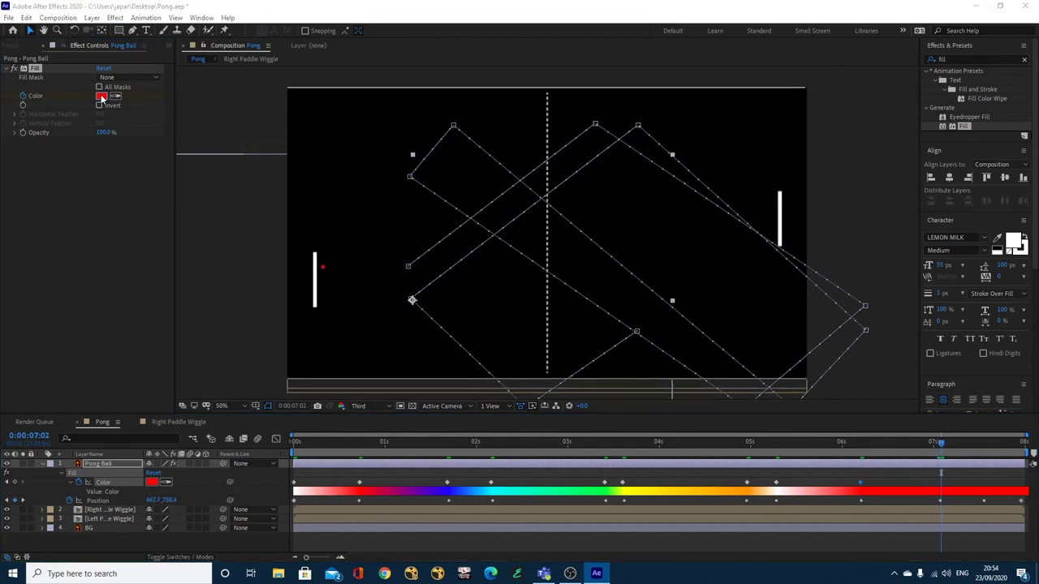
pyautogui.click(540, 266)
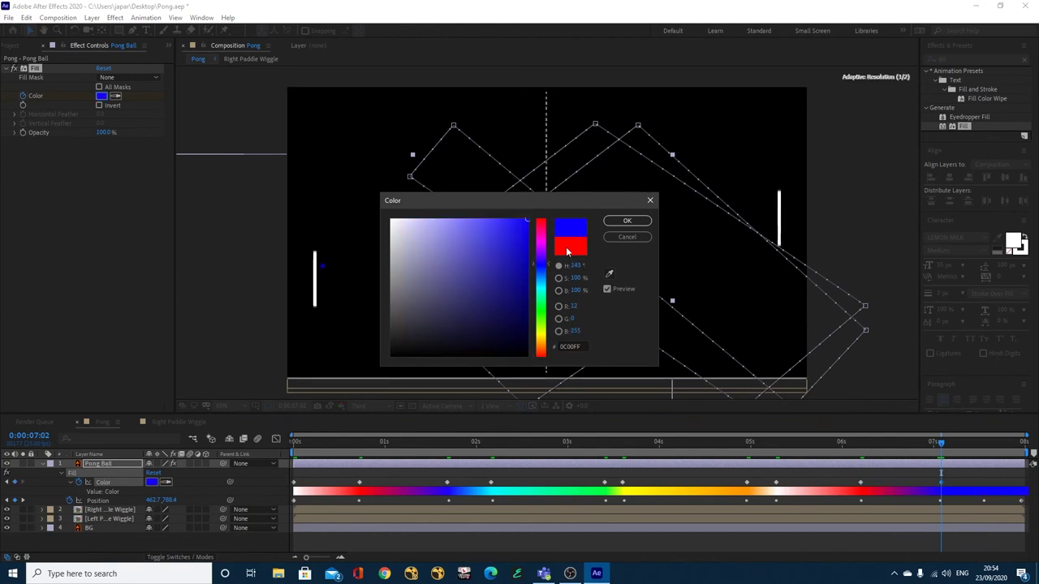
pyautogui.click(626, 221)
# Key cyan at 0:00:07:14 and green at the final frame 0:00:07:24, then deselect the layer
pyautogui.click(982, 445)
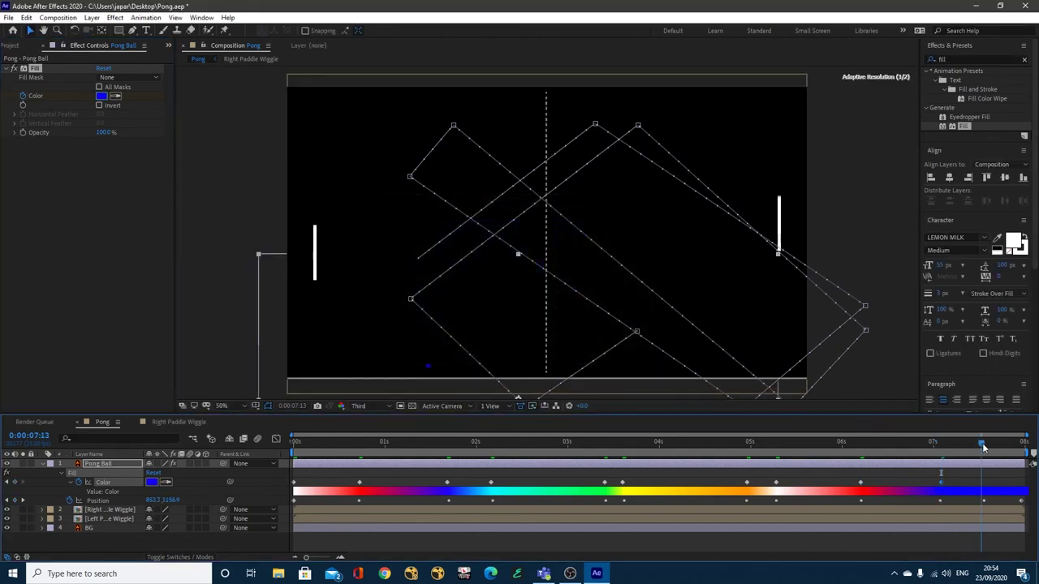
pyautogui.click(984, 445)
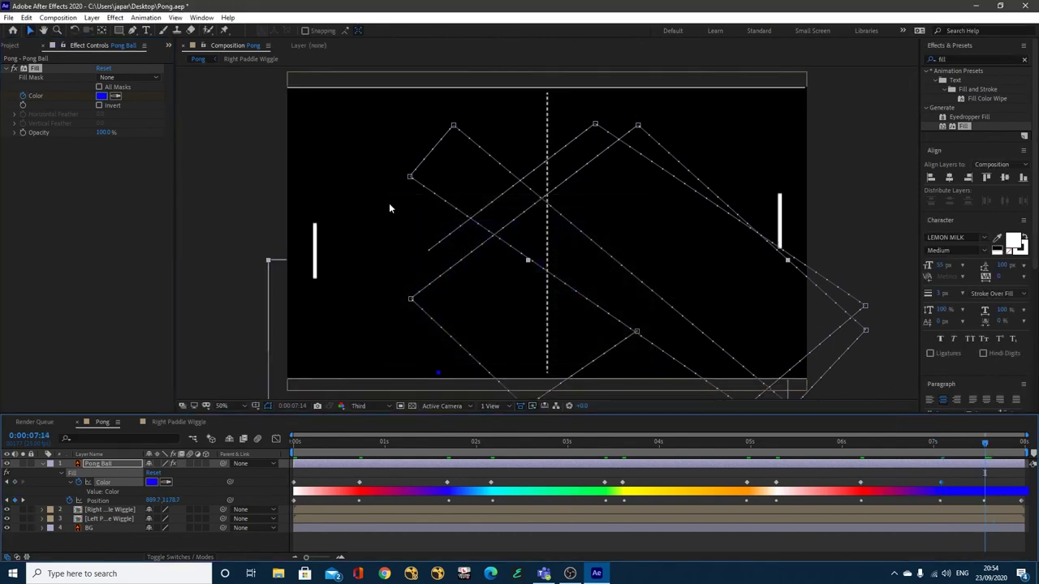
pyautogui.click(103, 96)
pyautogui.click(546, 288)
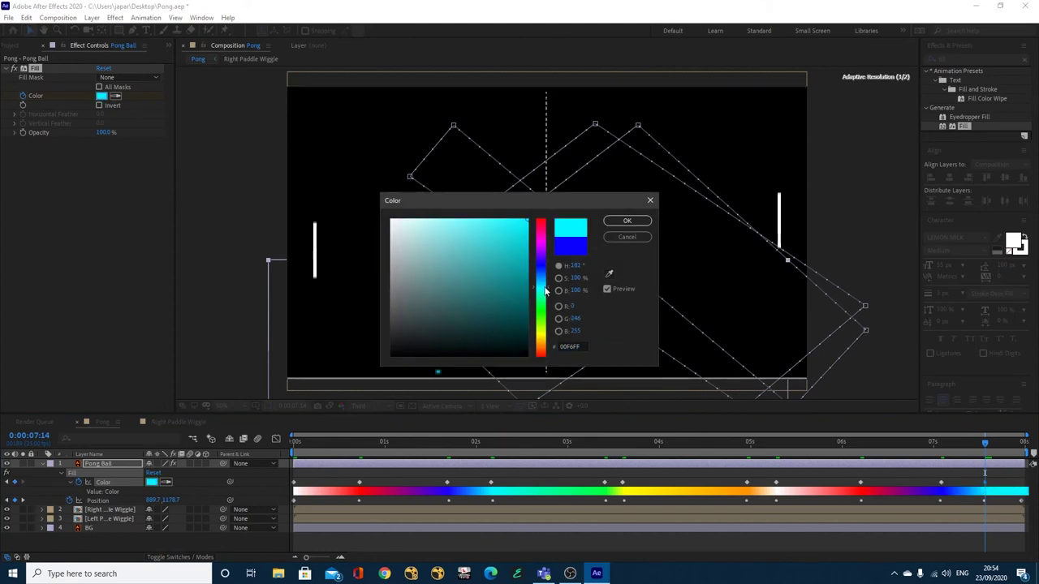
pyautogui.click(626, 220)
pyautogui.click(1021, 451)
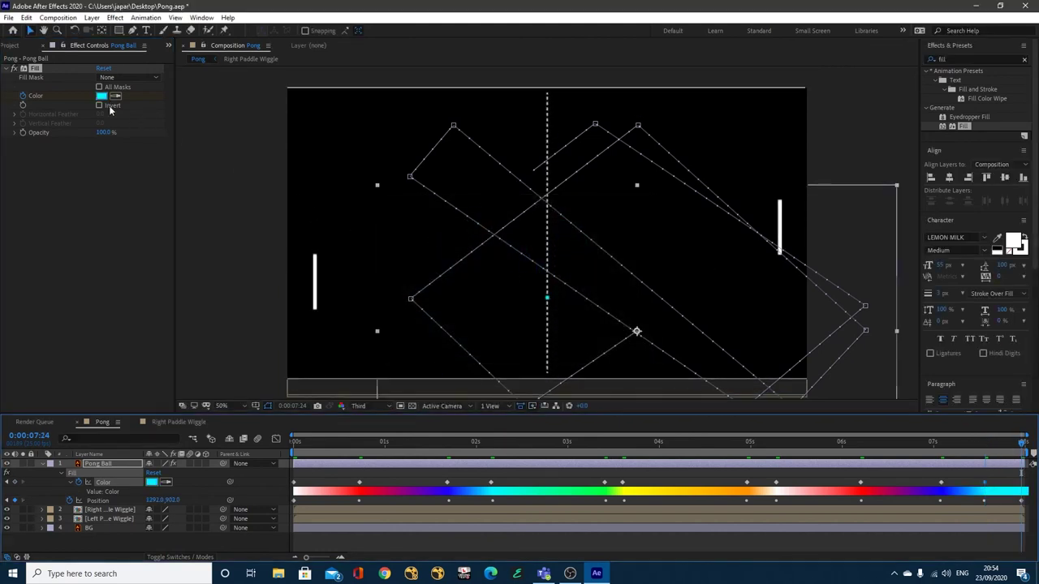
pyautogui.click(103, 95)
pyautogui.click(545, 313)
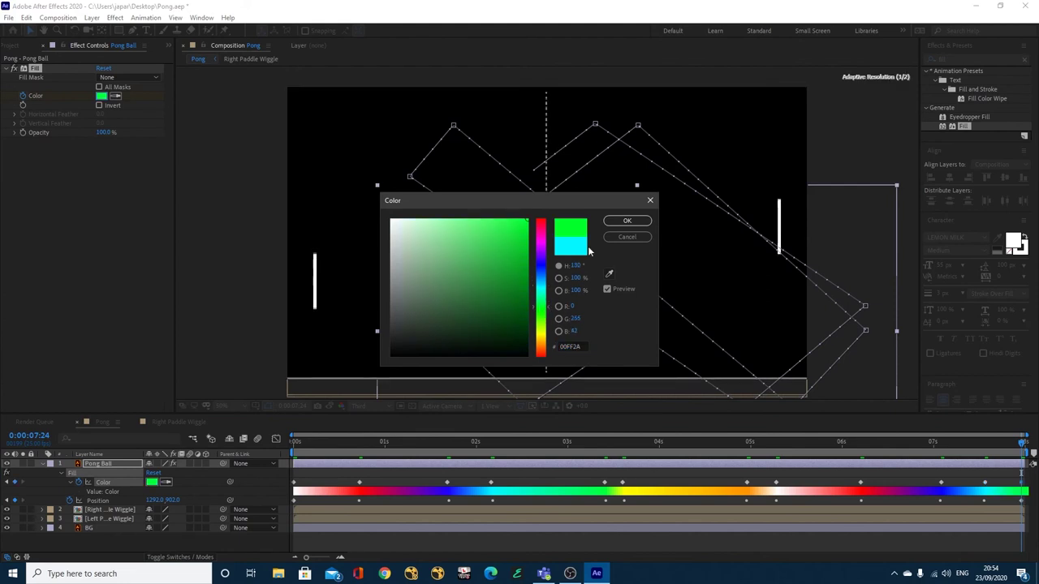
pyautogui.click(624, 223)
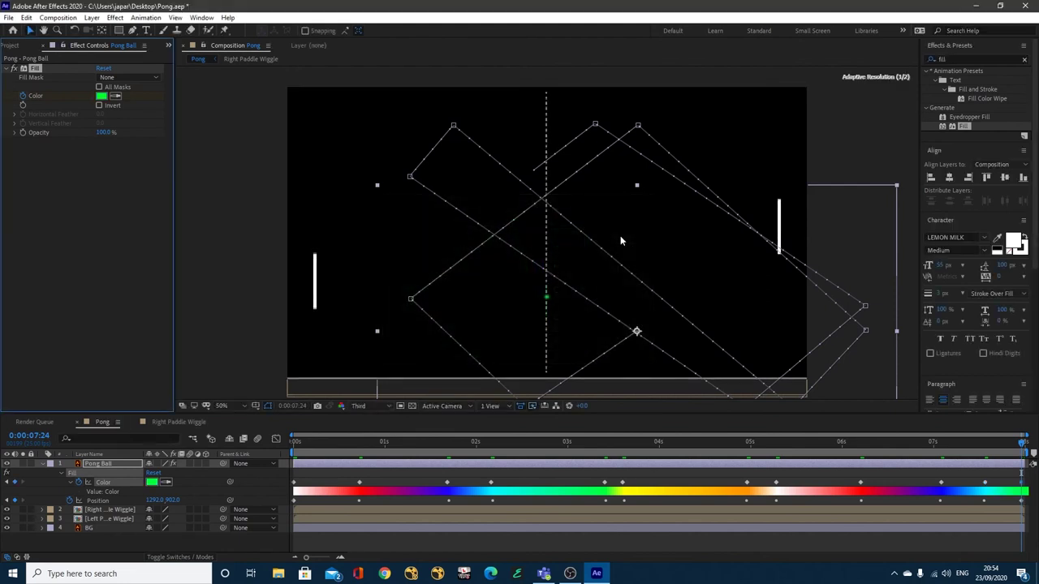
pyautogui.click(254, 287)
# Scrub the timeline to watch the ball's colour blend, then marquee-select its Color keyframes
pyautogui.moveTo(341, 441); pyautogui.dragTo(297, 442)
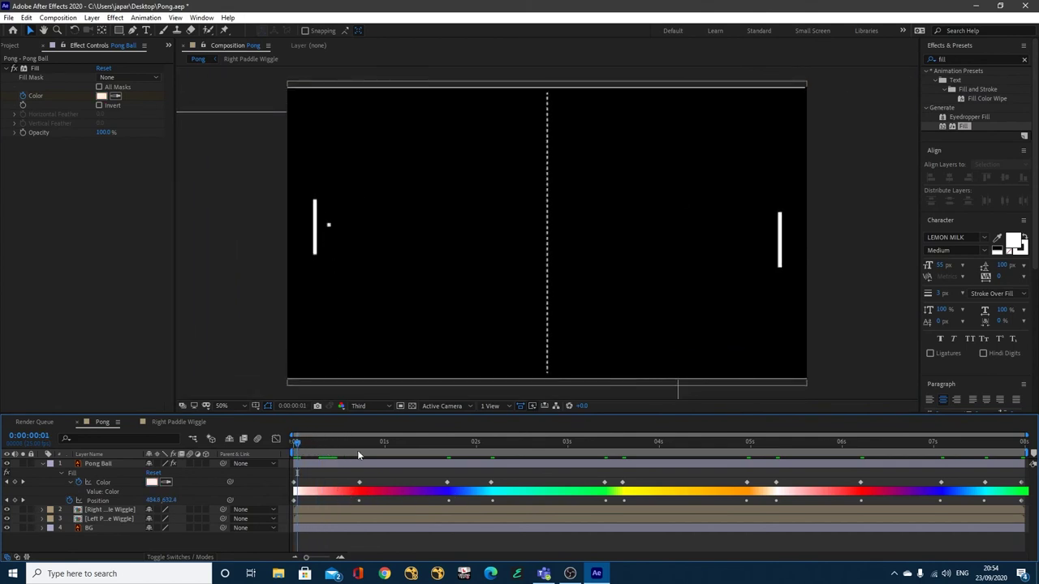
pyautogui.moveTo(322, 442); pyautogui.dragTo(414, 490)
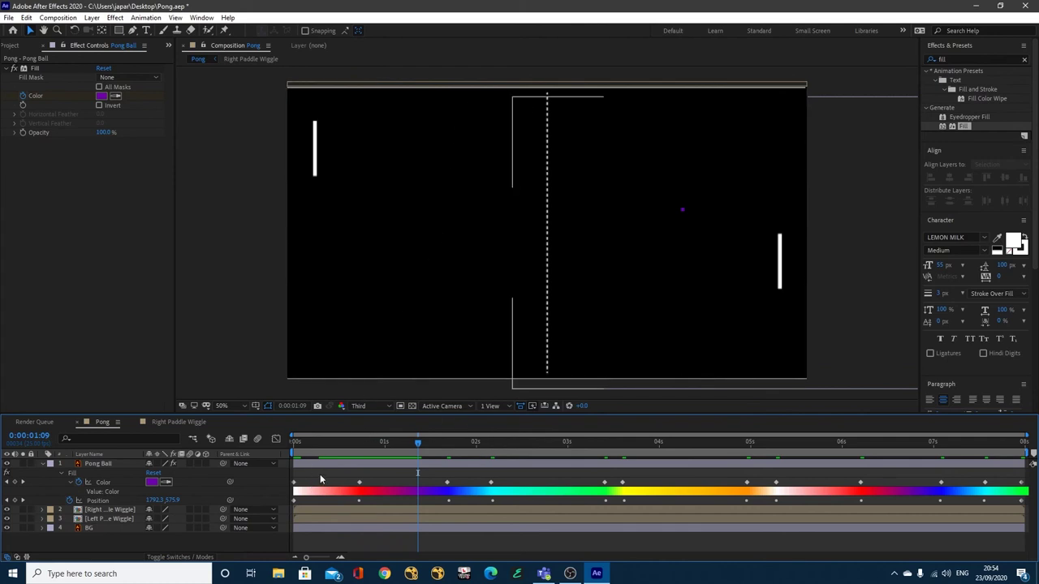
pyautogui.moveTo(321, 472); pyautogui.dragTo(1029, 481)
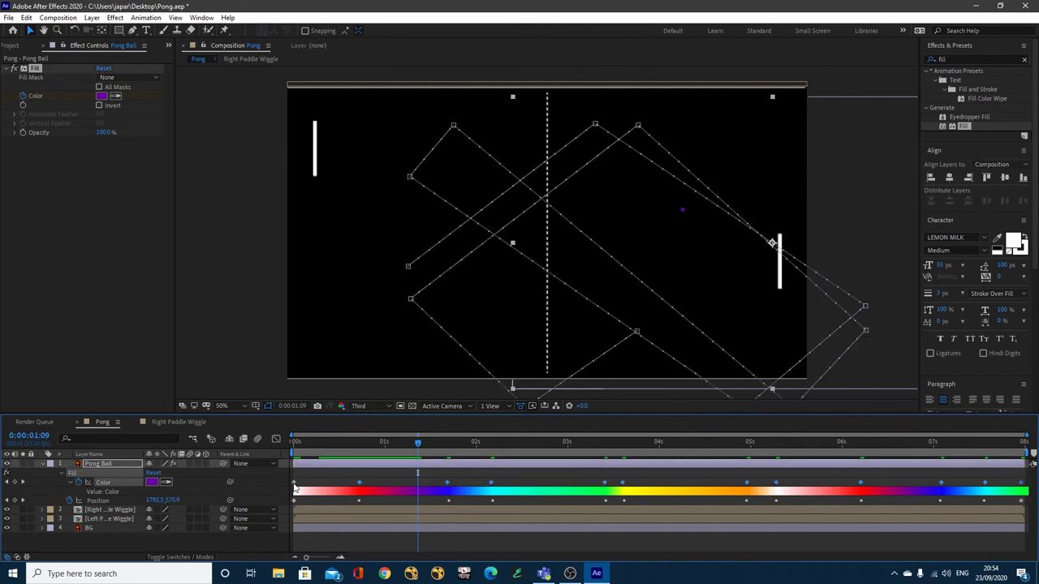
# Convert all the ball's Color keyframes to hold keyframes and scrub back toward the start
pyautogui.keyDown('shift'); pyautogui.click(293, 483); pyautogui.keyUp('shift')
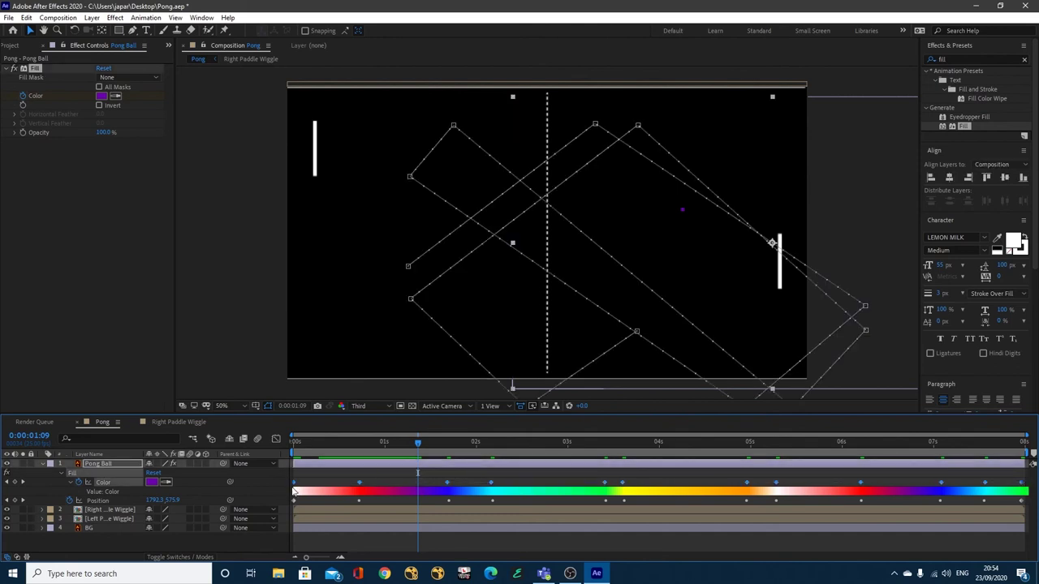
pyautogui.rightClick(360, 483)
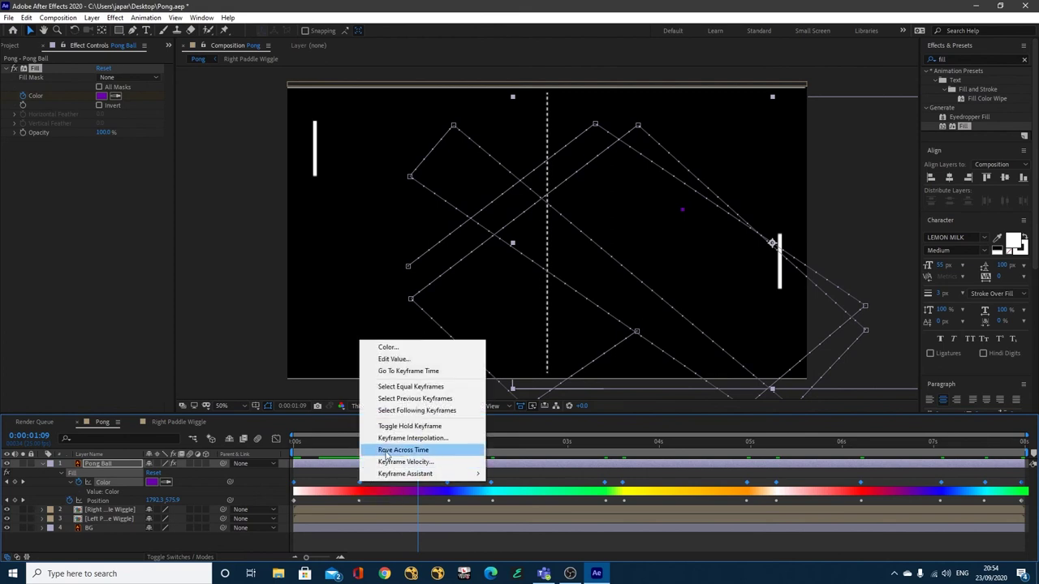
pyautogui.click(397, 429)
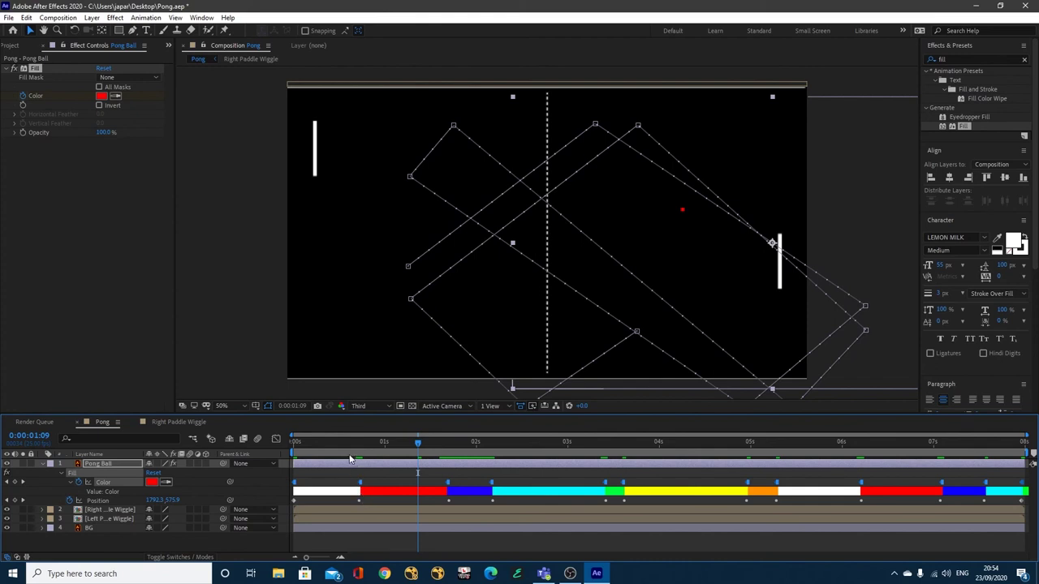
pyautogui.moveTo(336, 446)
pyautogui.mouseDown()
pyautogui.moveTo(285, 447)
pyautogui.moveTo(376, 444)
pyautogui.moveTo(348, 449)
pyautogui.mouseUp()
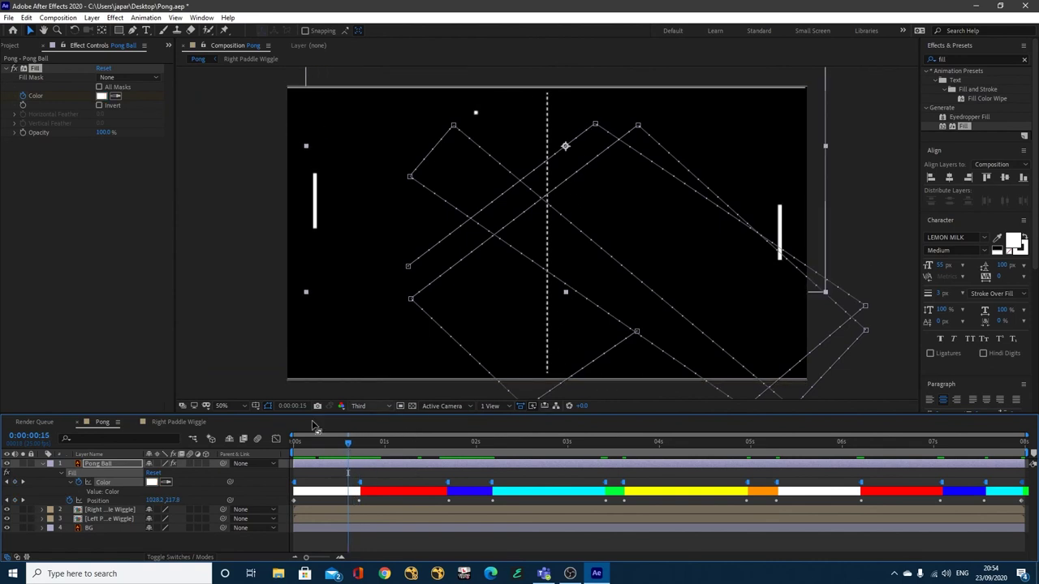
# Play and stop a preview of the held colour jumps, then collapse and select the Pong Ball layer
pyautogui.click(231, 359)
pyautogui.press('space')
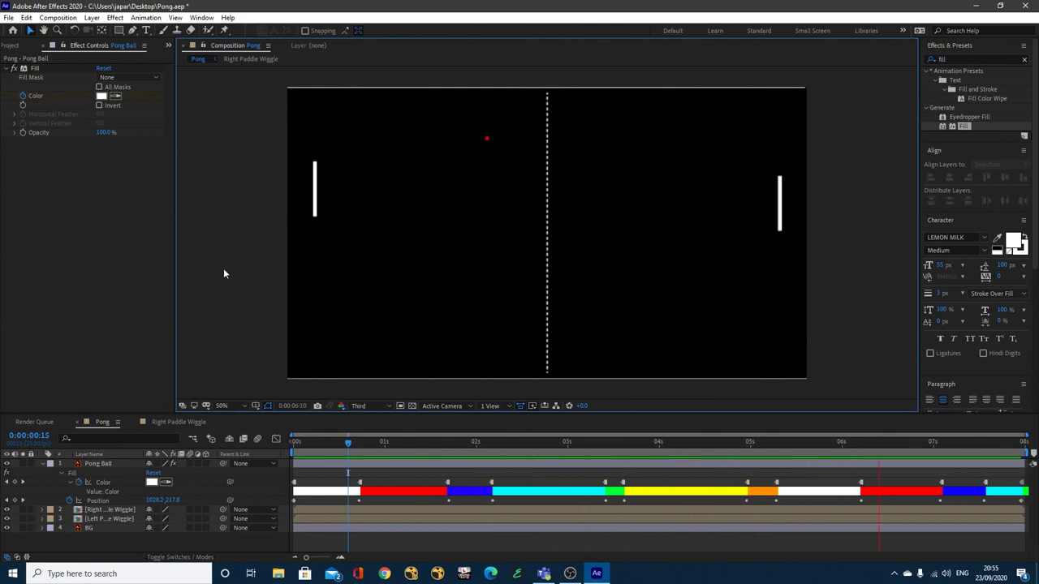
pyautogui.press('space')
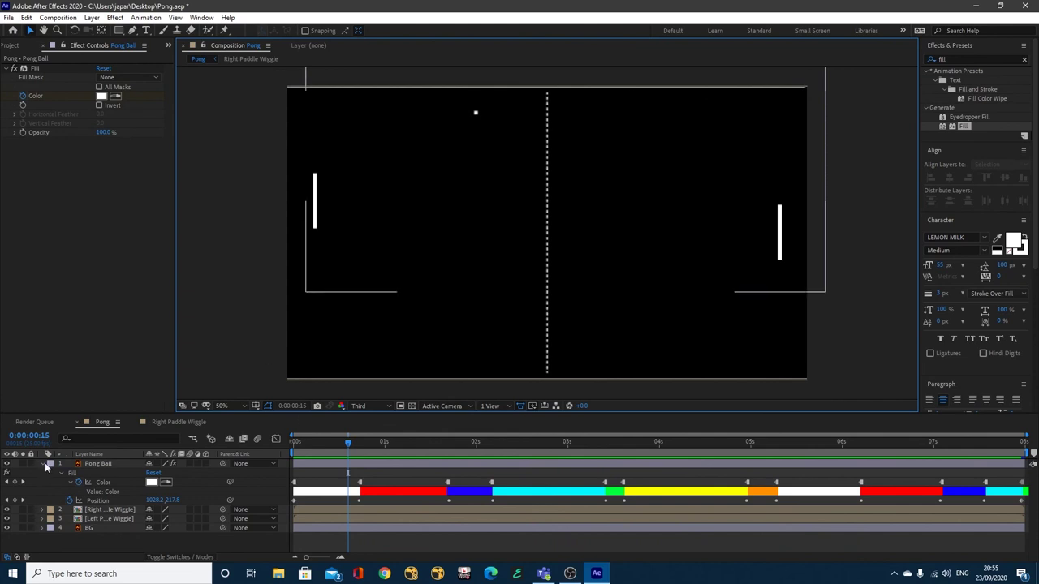
pyautogui.click(42, 463)
pyautogui.click(90, 465)
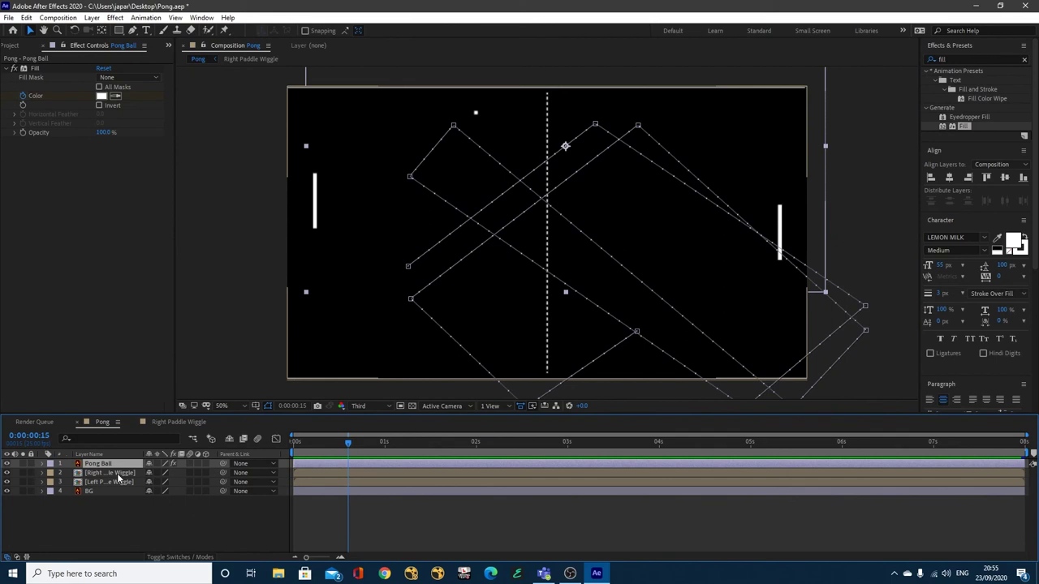
# Pre-compose the Pong Ball layer with Ctrl+Shift+C, naming the new composition 'Pong Ball Echo'
pyautogui.hotkey('ctrl', 'shift', 'c')
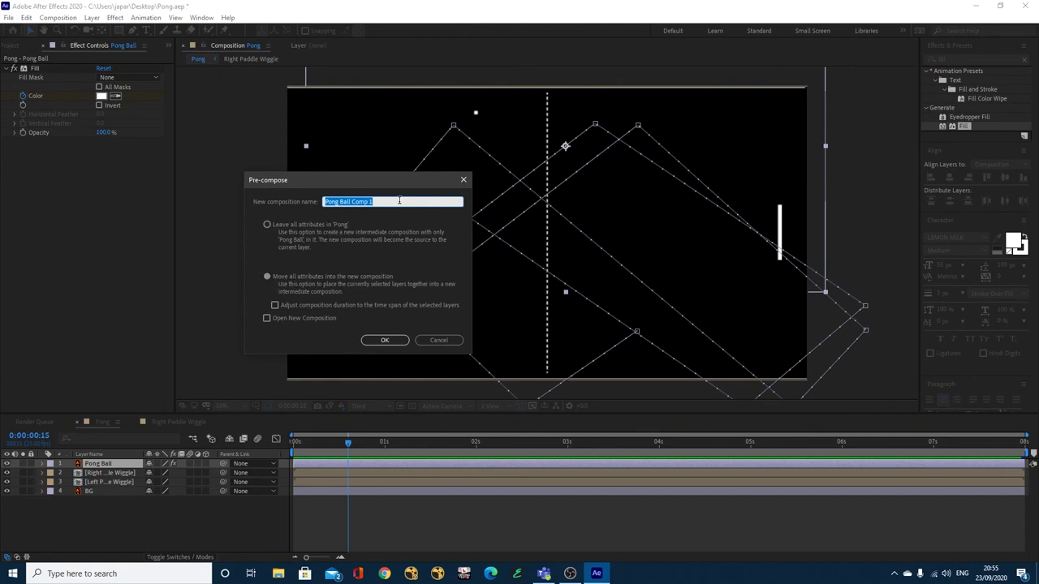
pyautogui.write('Pin')
pyautogui.write('ong Ball Ex')
pyautogui.write('ho')
# Confirm the Pong Ball Echo precomp, search effects for 'echo', and drag Time > Echo onto it
pyautogui.click(386, 340)
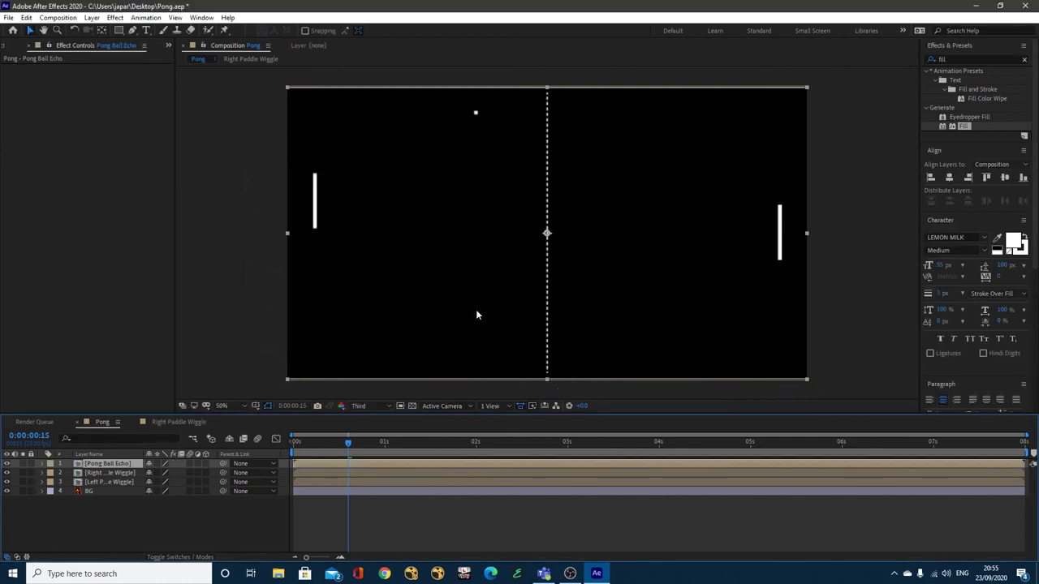
pyautogui.click(943, 59)
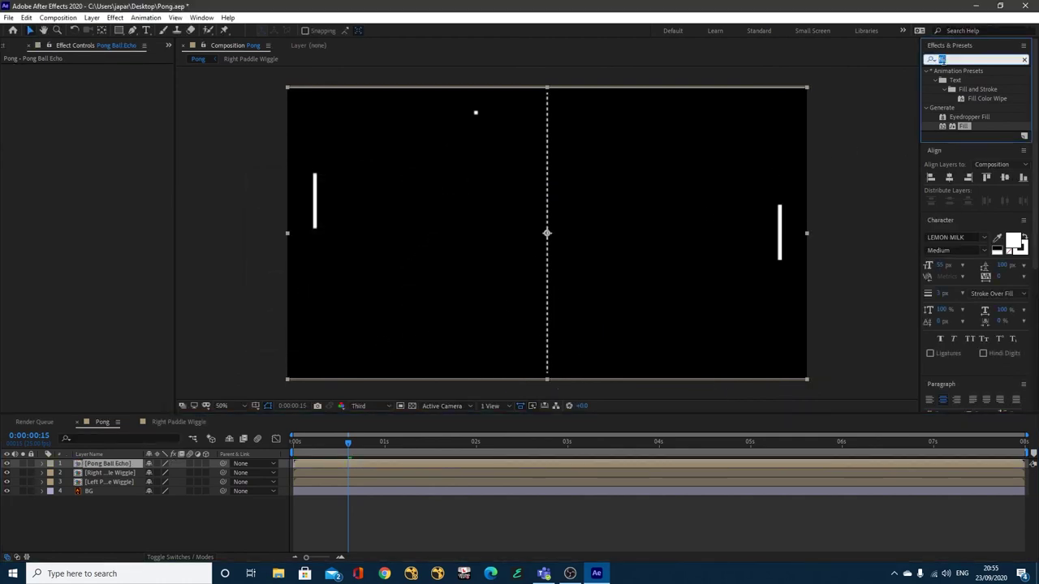
pyautogui.write('ech')
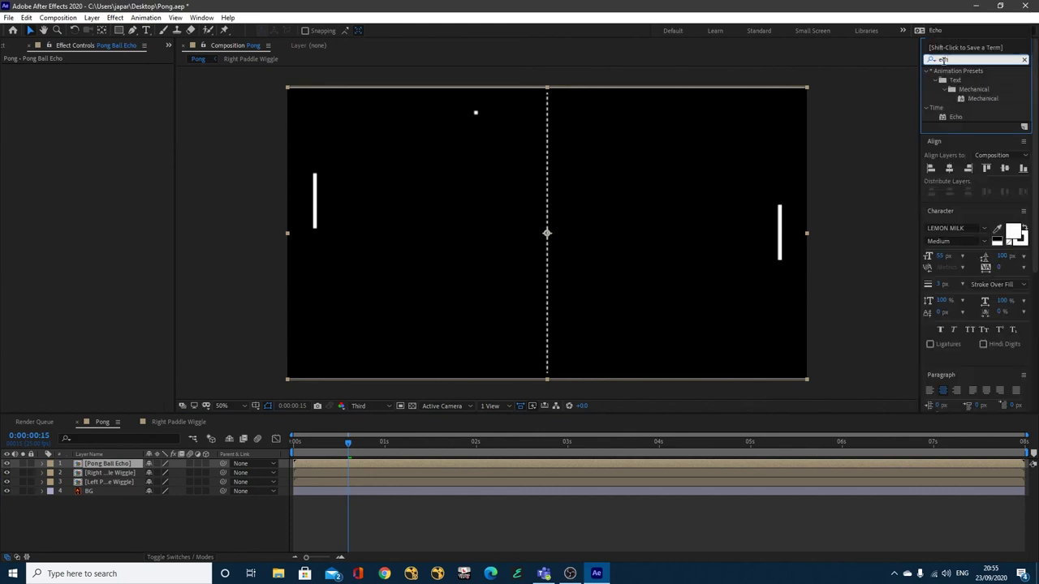
pyautogui.write('o')
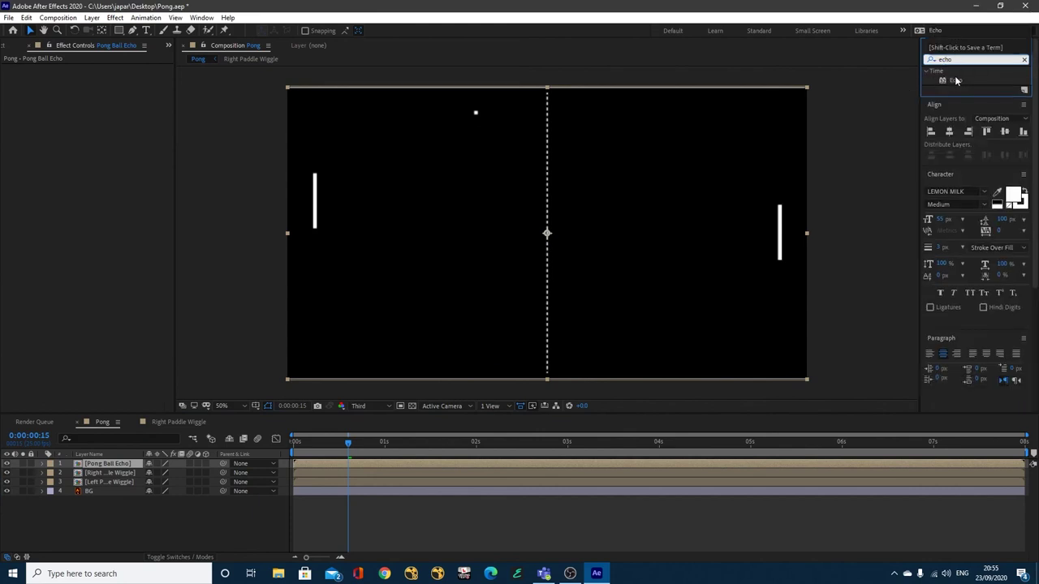
pyautogui.moveTo(955, 80); pyautogui.dragTo(672, 464)
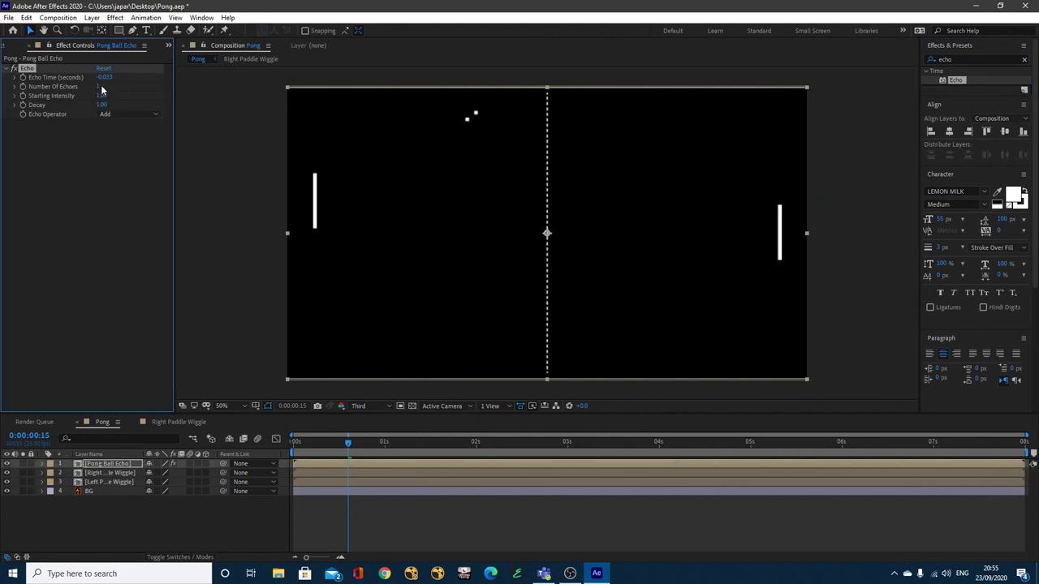
# Set Number of Echoes to 5 and Echo Time to 0.020 seconds
pyautogui.moveTo(101, 87); pyautogui.dragTo(103, 87)
pyautogui.moveTo(100, 81)
pyautogui.mouseDown()
pyautogui.moveTo(86, 76)
pyautogui.moveTo(109, 76)
pyautogui.mouseUp()
pyautogui.click(106, 77)
pyautogui.write('1')
pyautogui.click(99, 166)
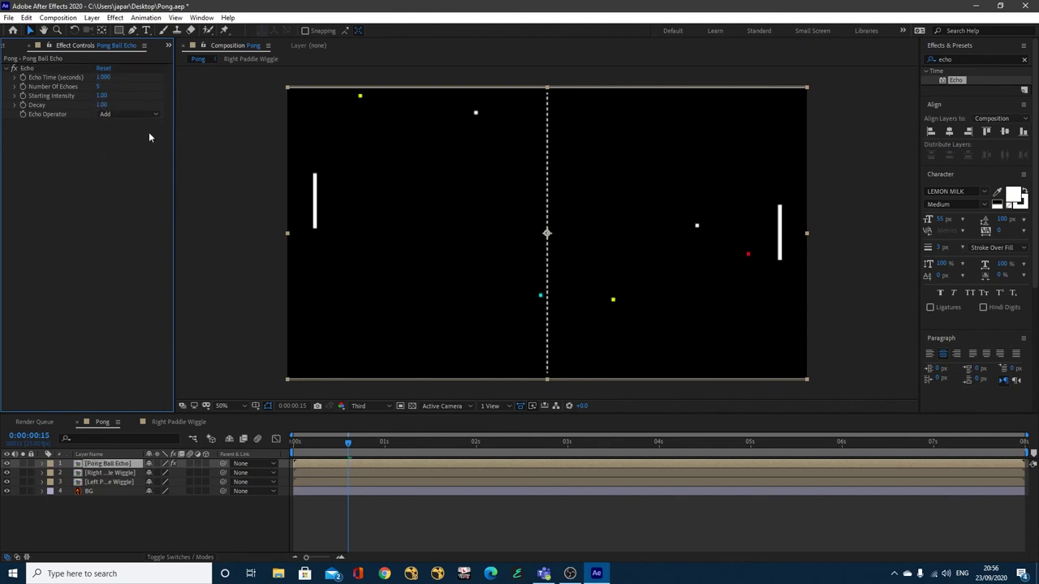
pyautogui.click(104, 77)
pyautogui.write('0.2')
pyautogui.click(73, 162)
pyautogui.click(103, 77)
pyautogui.write('0.02')
pyautogui.press('Return')
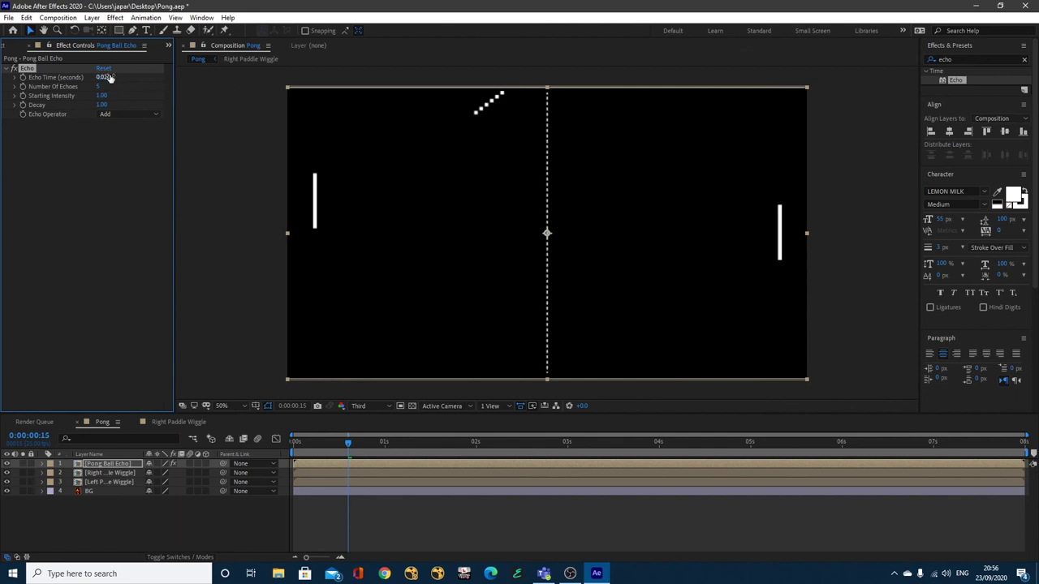
pyautogui.moveTo(110, 77); pyautogui.dragTo(115, 76)
pyautogui.hotkey('ctrl', 'z')
# Set the Echo Decay to 0.60 and return the playhead to frame 0
pyautogui.moveTo(102, 106)
pyautogui.mouseDown()
pyautogui.moveTo(126, 107)
pyautogui.moveTo(72, 117)
pyautogui.moveTo(104, 115)
pyautogui.mouseUp()
pyautogui.click(102, 105)
pyautogui.write('0')
pyautogui.click(103, 159)
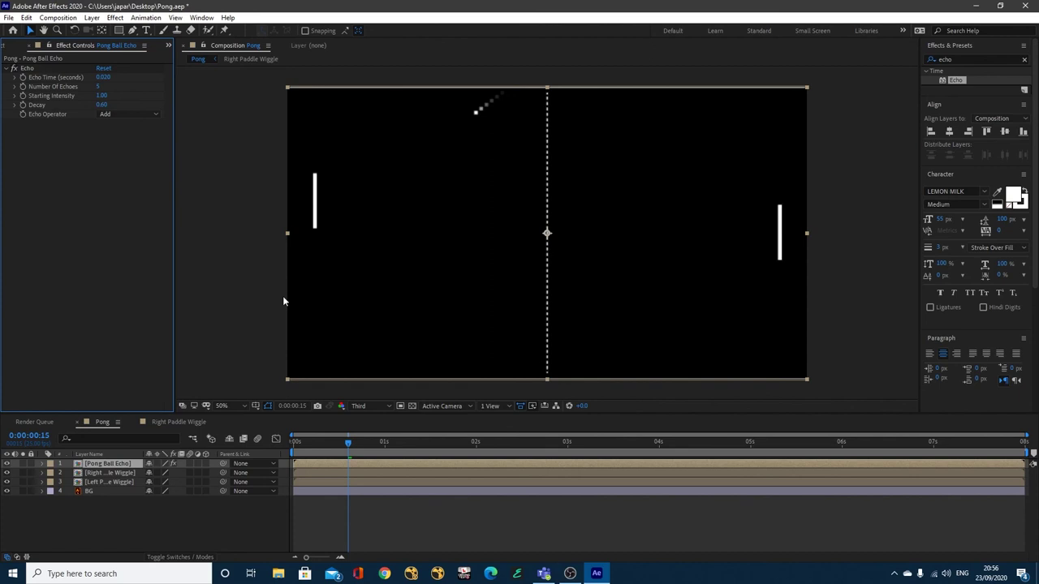
pyautogui.click(291, 443)
pyautogui.moveTo(290, 443); pyautogui.dragTo(279, 442)
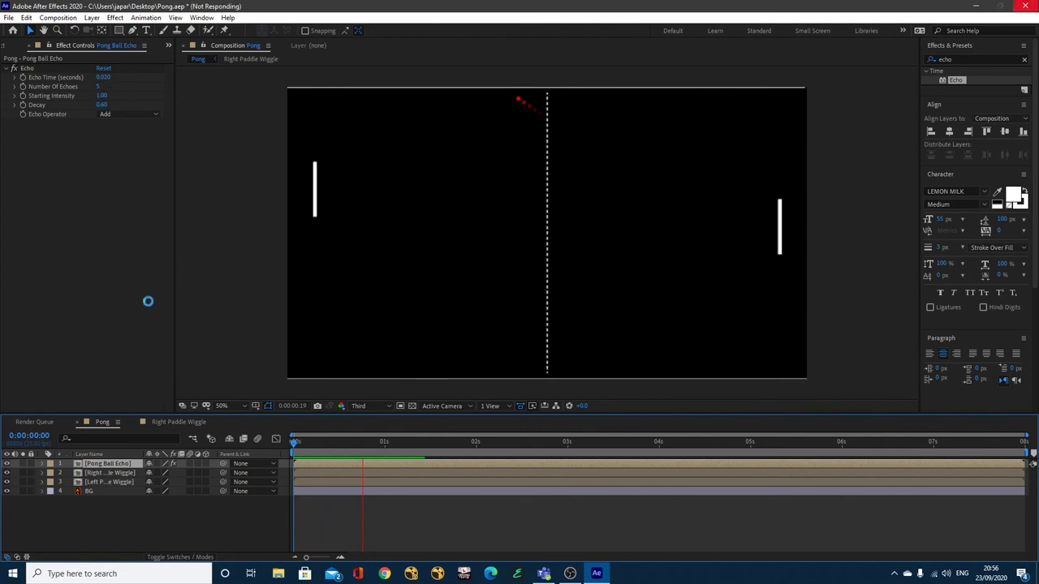
# Change Echo Time to -0.020 seconds, then preview the animation from frame 0
pyautogui.click(102, 78)
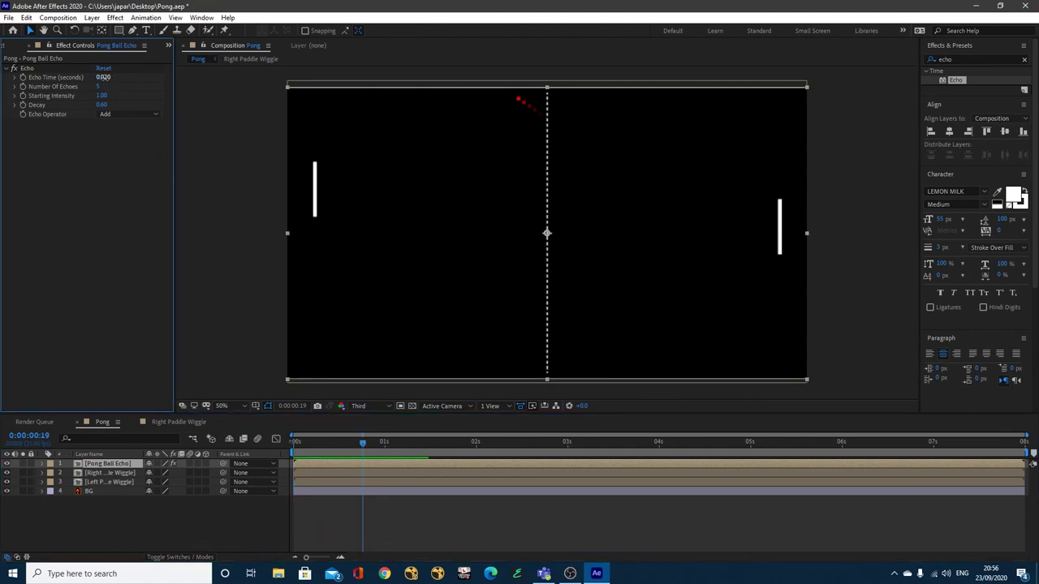
pyautogui.write('-0.02')
pyautogui.press('Return')
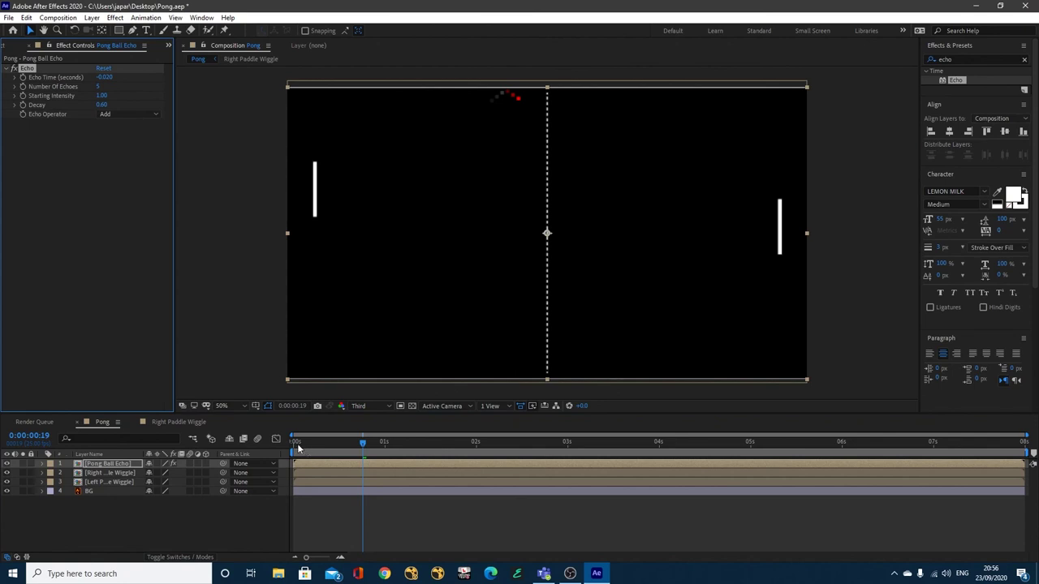
pyautogui.click(292, 448)
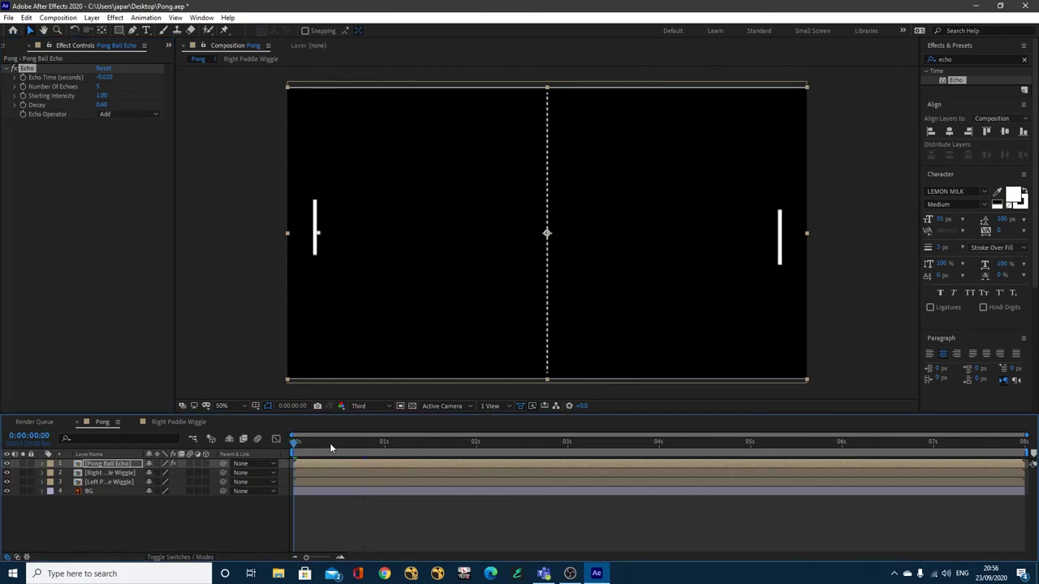
pyautogui.press('space')
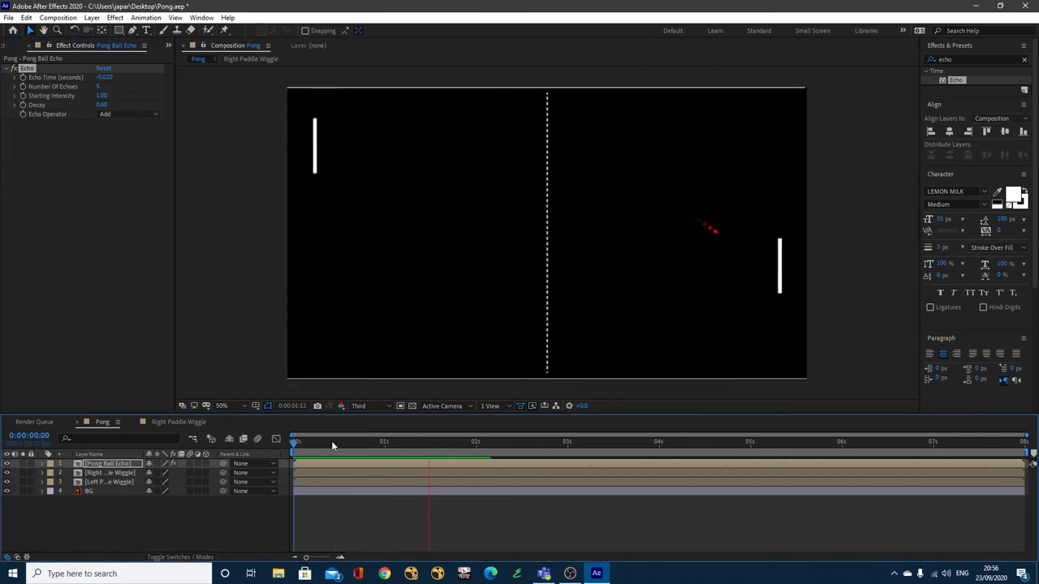